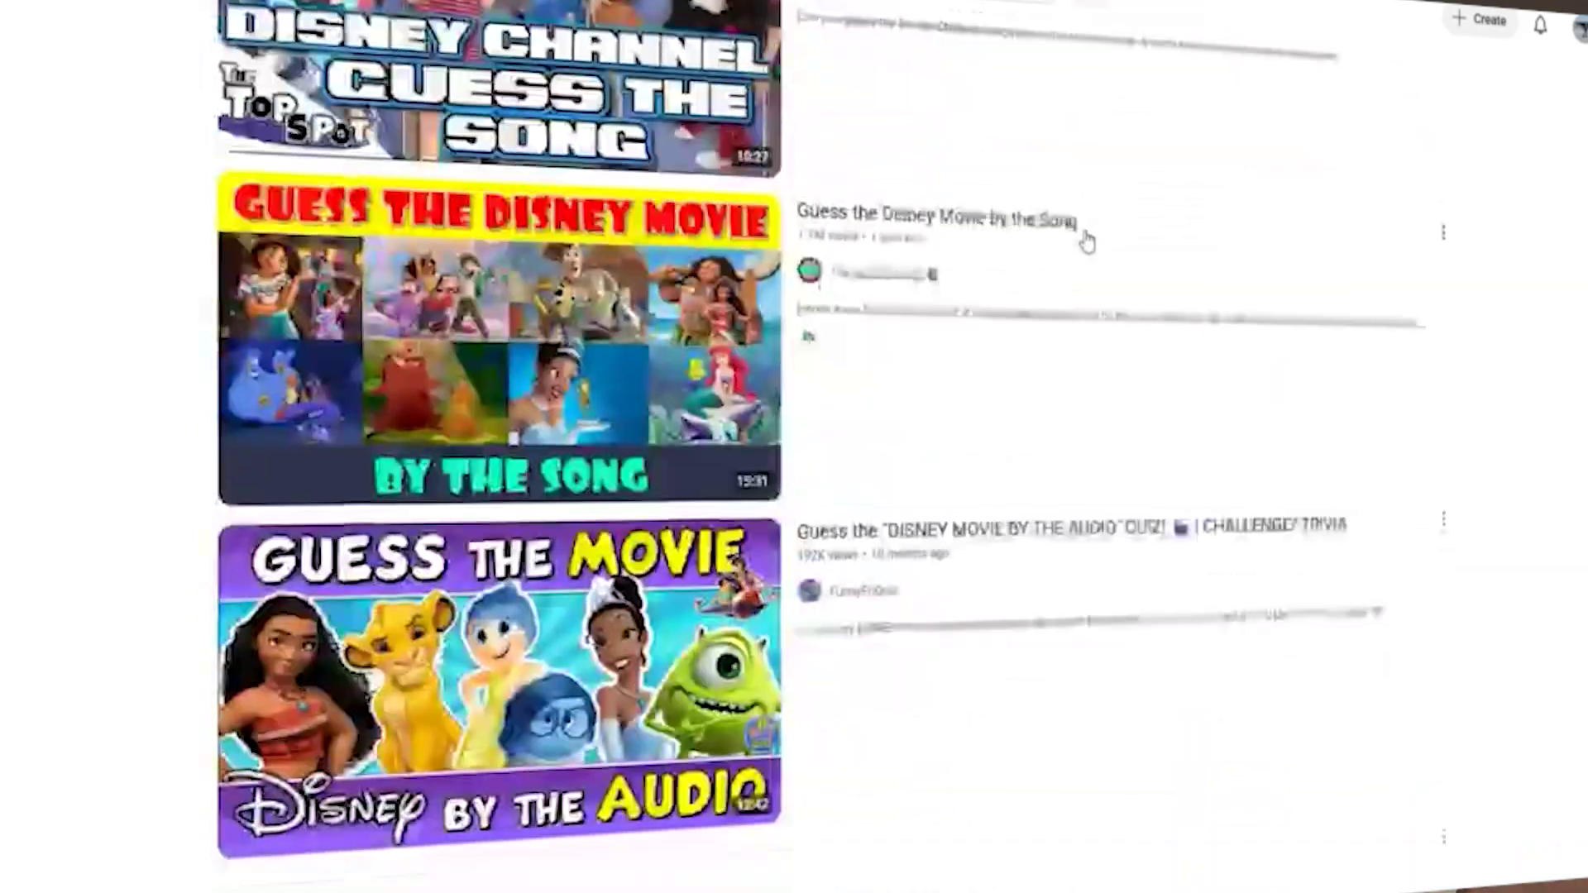
{"action": "scroll", "coordinate": [1086, 240], "scroll_direction": "down", "scroll_amount": 8}
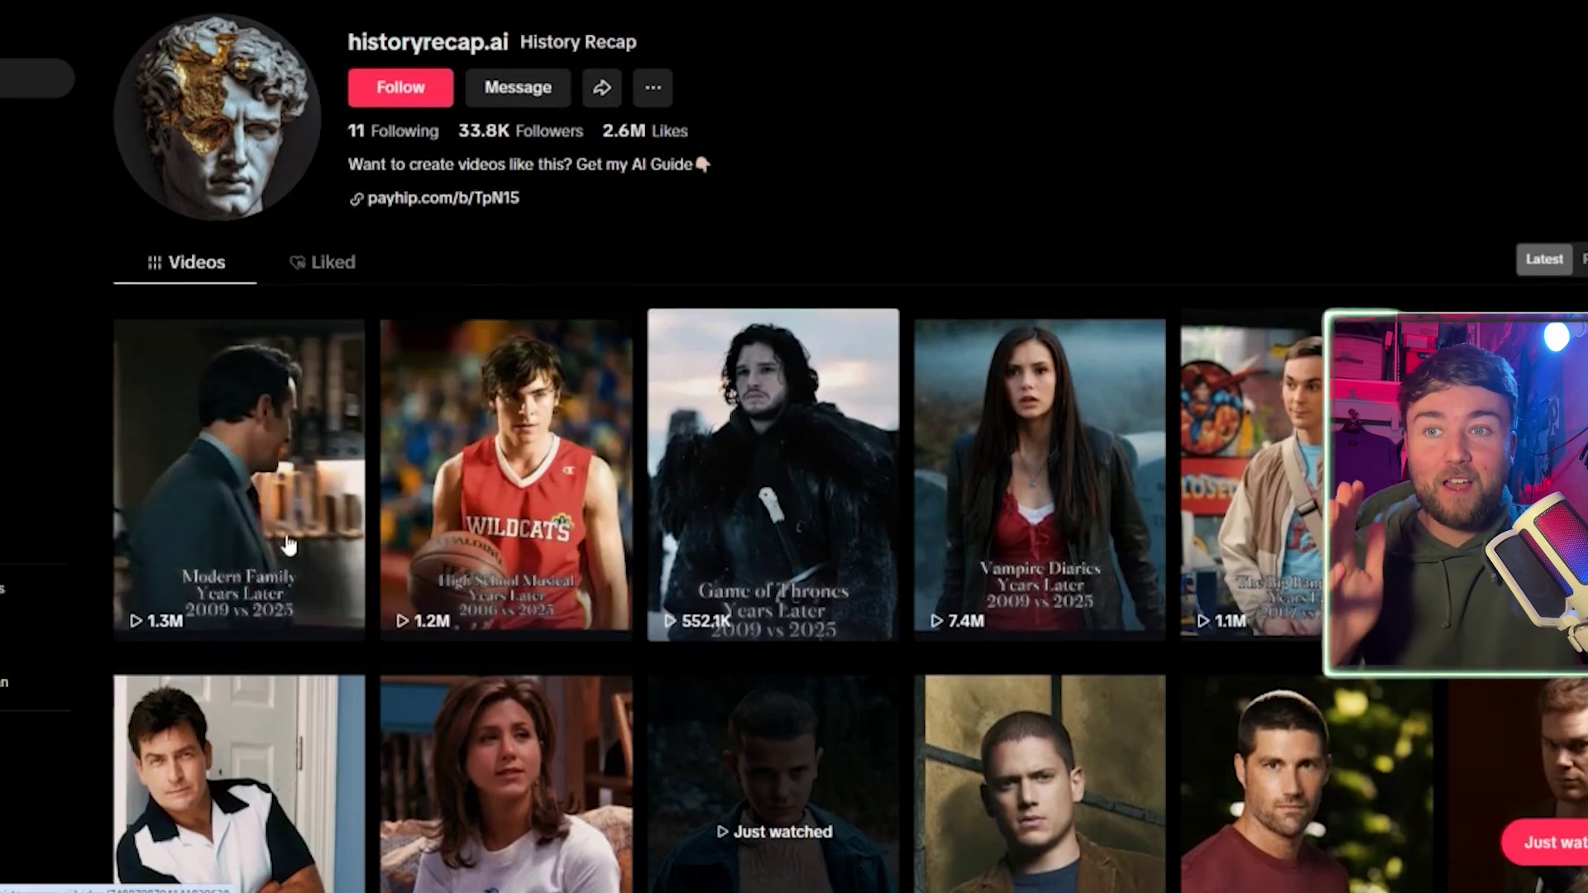
Scroll the 'years later' creator's video grid to find the High School Musical Years Later clip.
{"action": "scroll", "coordinate": [245, 585], "scroll_direction": "down", "scroll_amount": 4}
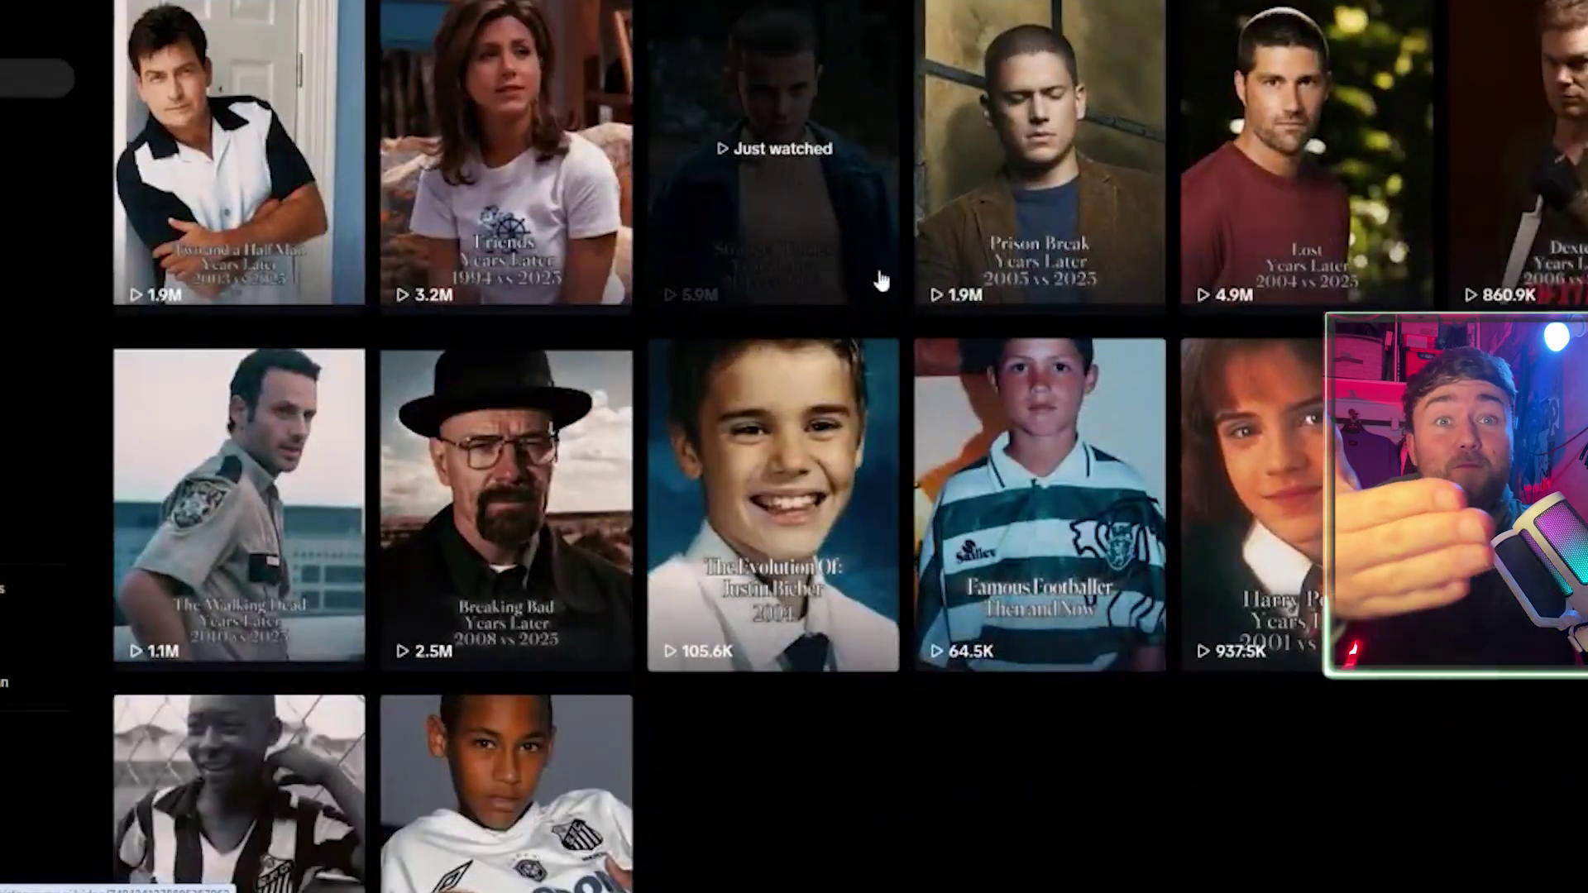
{"action": "scroll", "coordinate": [906, 273], "scroll_direction": "up", "scroll_amount": 5}
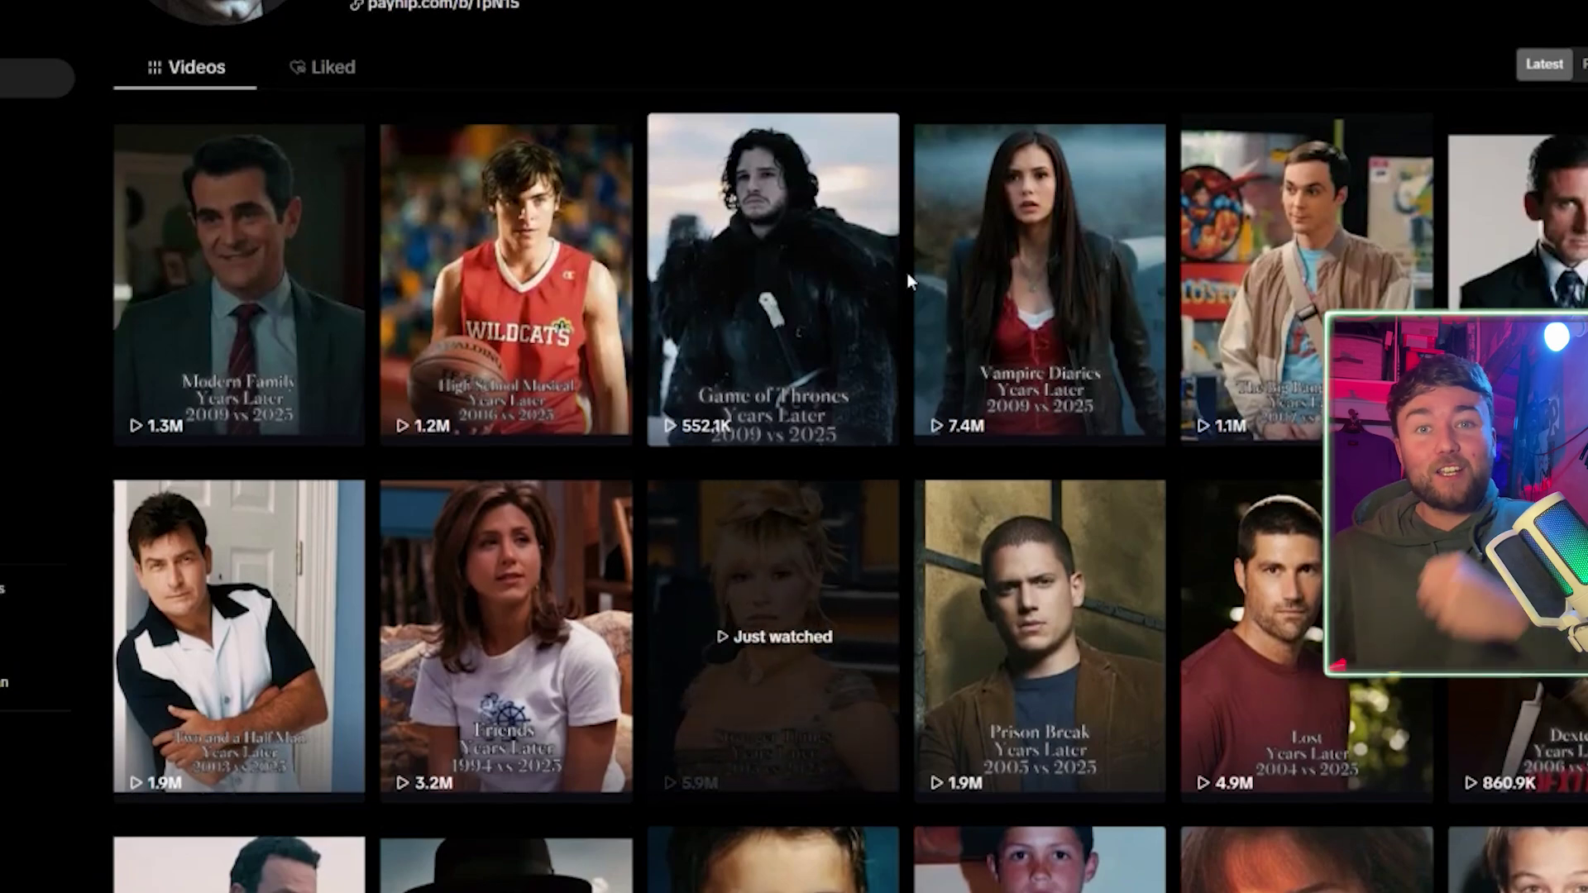
{"action": "scroll", "coordinate": [734, 454], "scroll_direction": "down", "scroll_amount": 6}
{"action": "scroll", "coordinate": [901, 516], "scroll_direction": "down", "scroll_amount": 1}
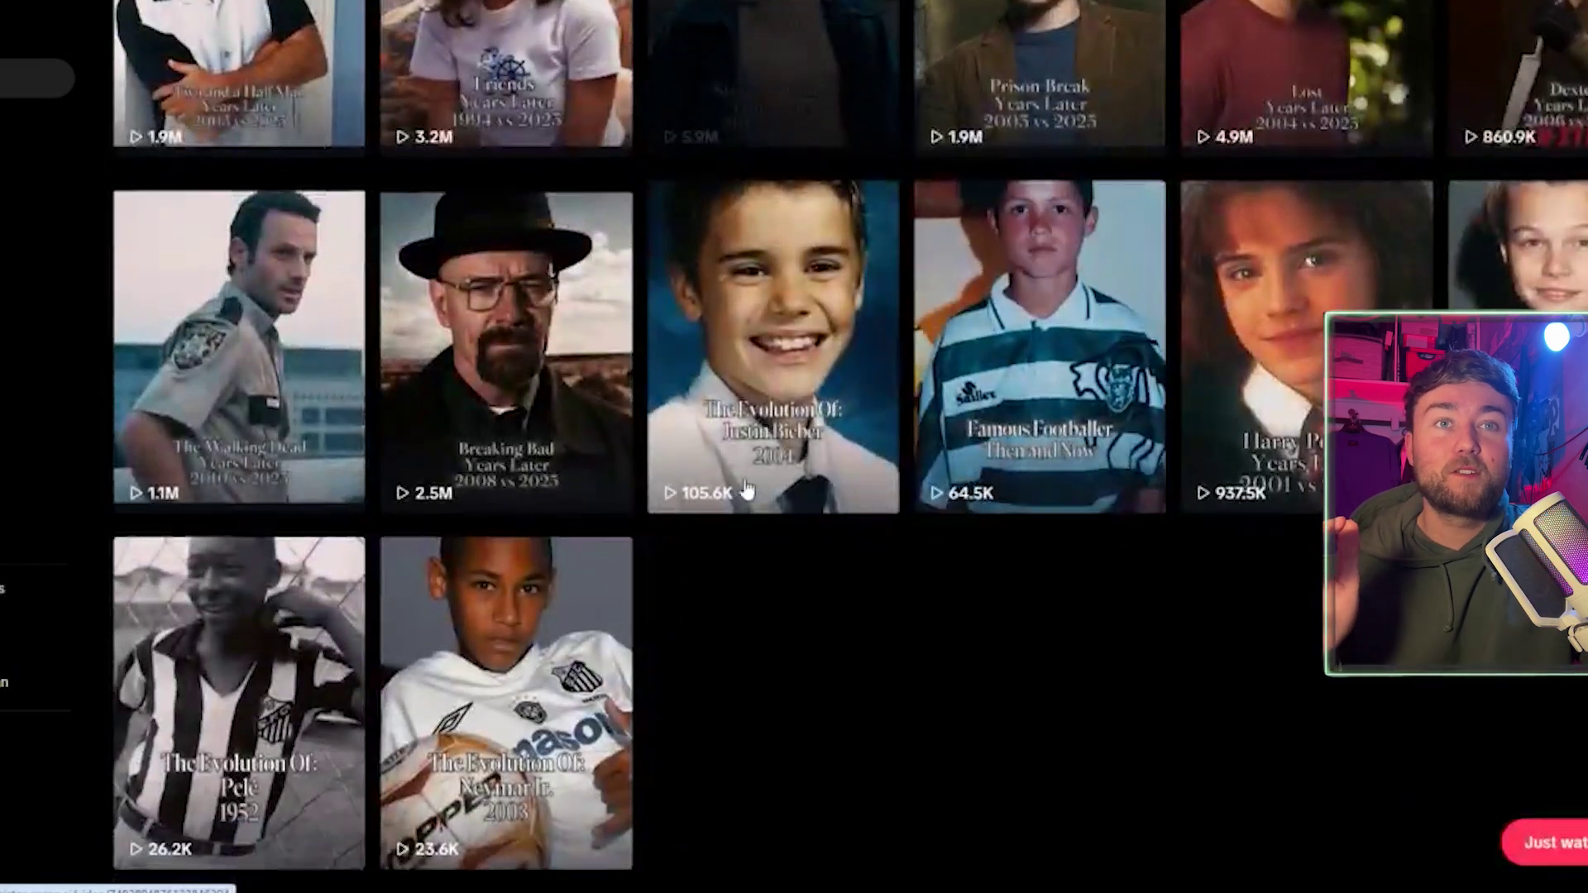
{"action": "scroll", "coordinate": [899, 516], "scroll_direction": "up", "scroll_amount": 6}
{"action": "scroll", "coordinate": [902, 521], "scroll_direction": "down", "scroll_amount": 2}
{"action": "scroll", "coordinate": [901, 522], "scroll_direction": "down", "scroll_amount": 3}
{"action": "scroll", "coordinate": [657, 567], "scroll_direction": "up", "scroll_amount": 7}
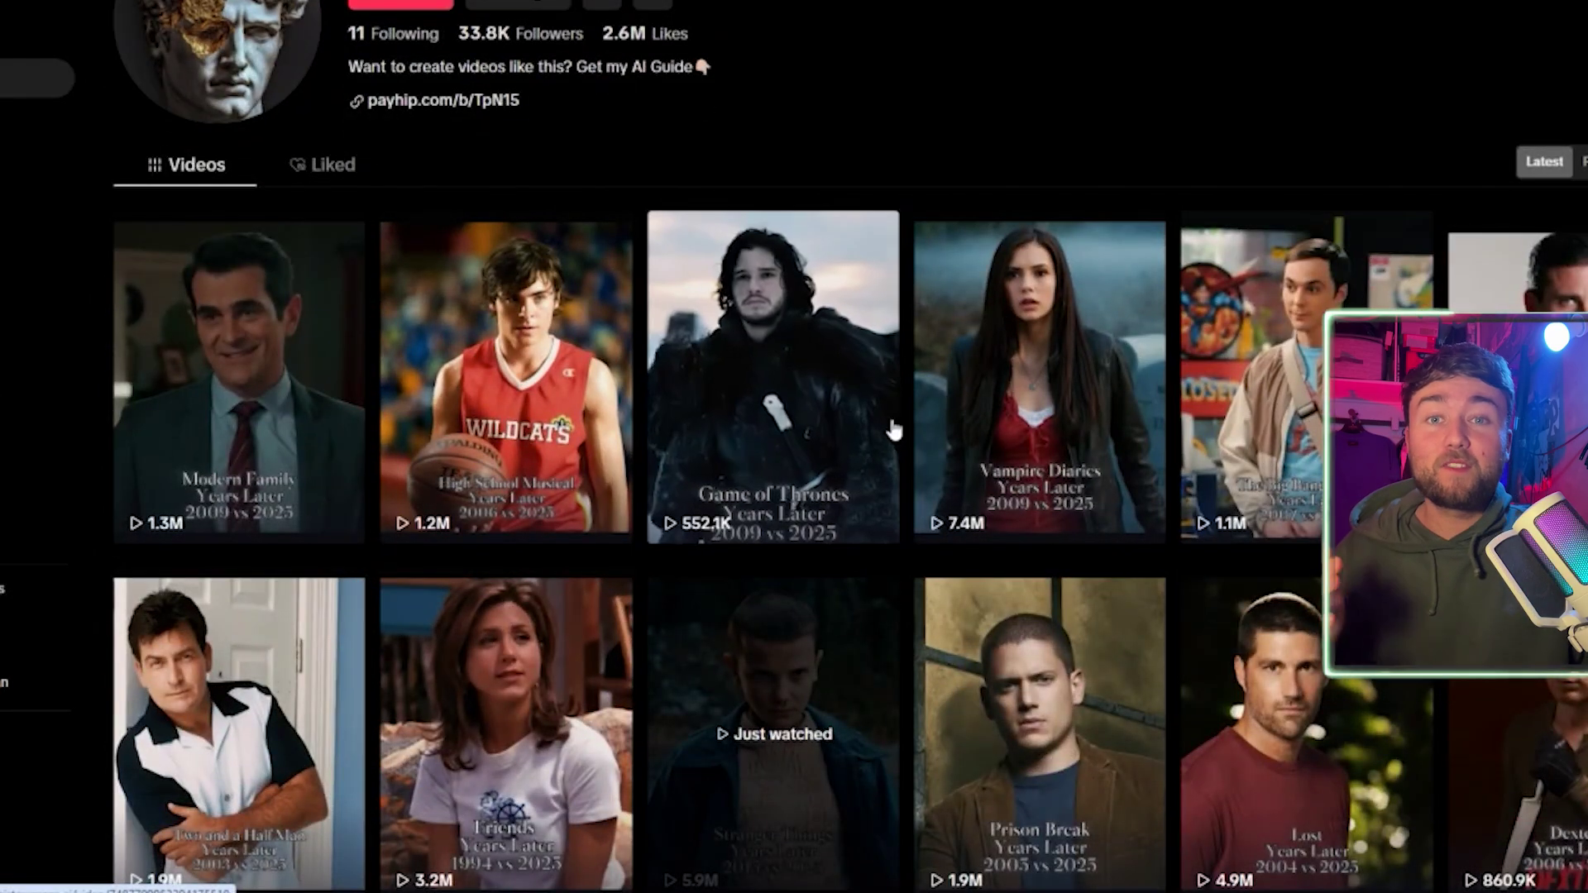
{"action": "scroll", "coordinate": [889, 431], "scroll_direction": "down", "scroll_amount": 2}
{"action": "scroll", "coordinate": [881, 433], "scroll_direction": "up", "scroll_amount": 3}
{"action": "scroll", "coordinate": [883, 432], "scroll_direction": "down", "scroll_amount": 5}
{"action": "scroll", "coordinate": [883, 433], "scroll_direction": "up", "scroll_amount": 4}
{"action": "scroll", "coordinate": [882, 413], "scroll_direction": "down", "scroll_amount": 4}
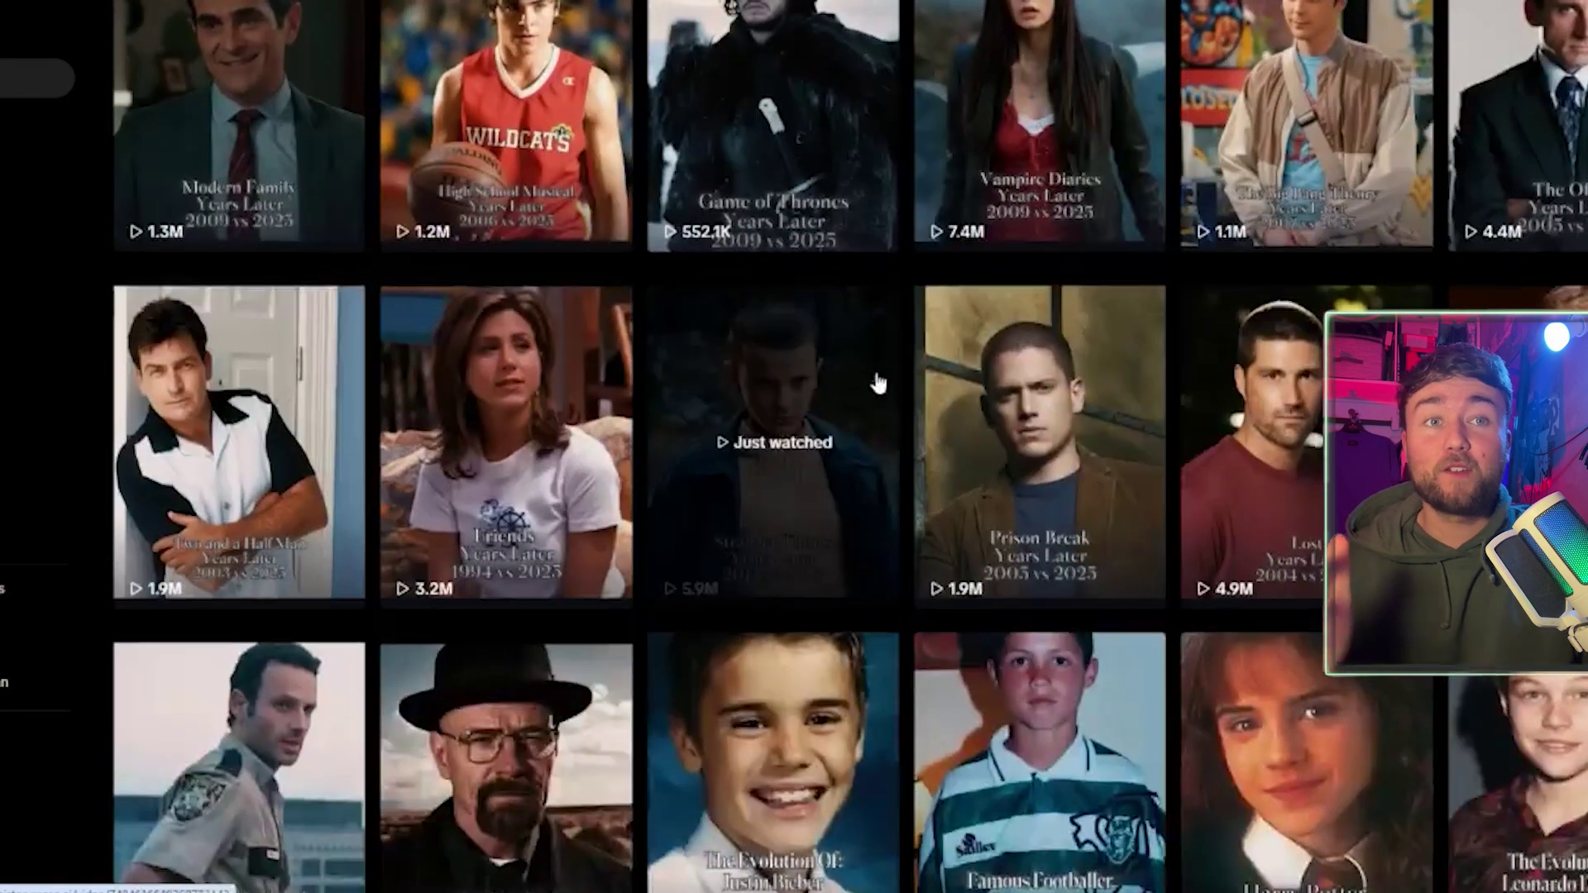
{"action": "scroll", "coordinate": [889, 383], "scroll_direction": "up", "scroll_amount": 2}
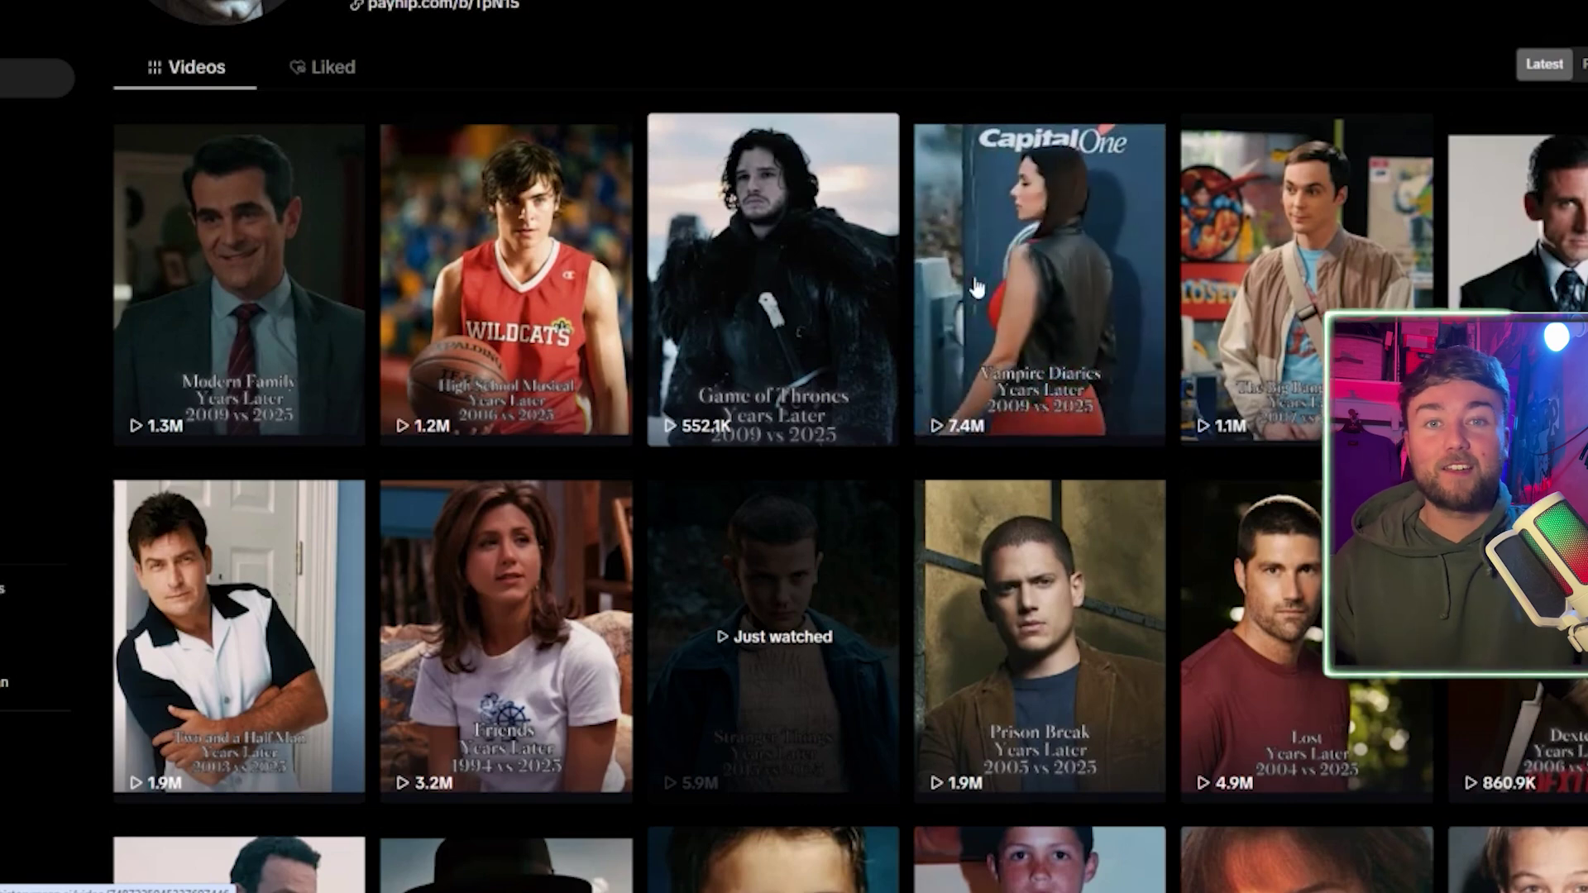
{"action": "scroll", "coordinate": [1175, 339], "scroll_direction": "up", "scroll_amount": 1}
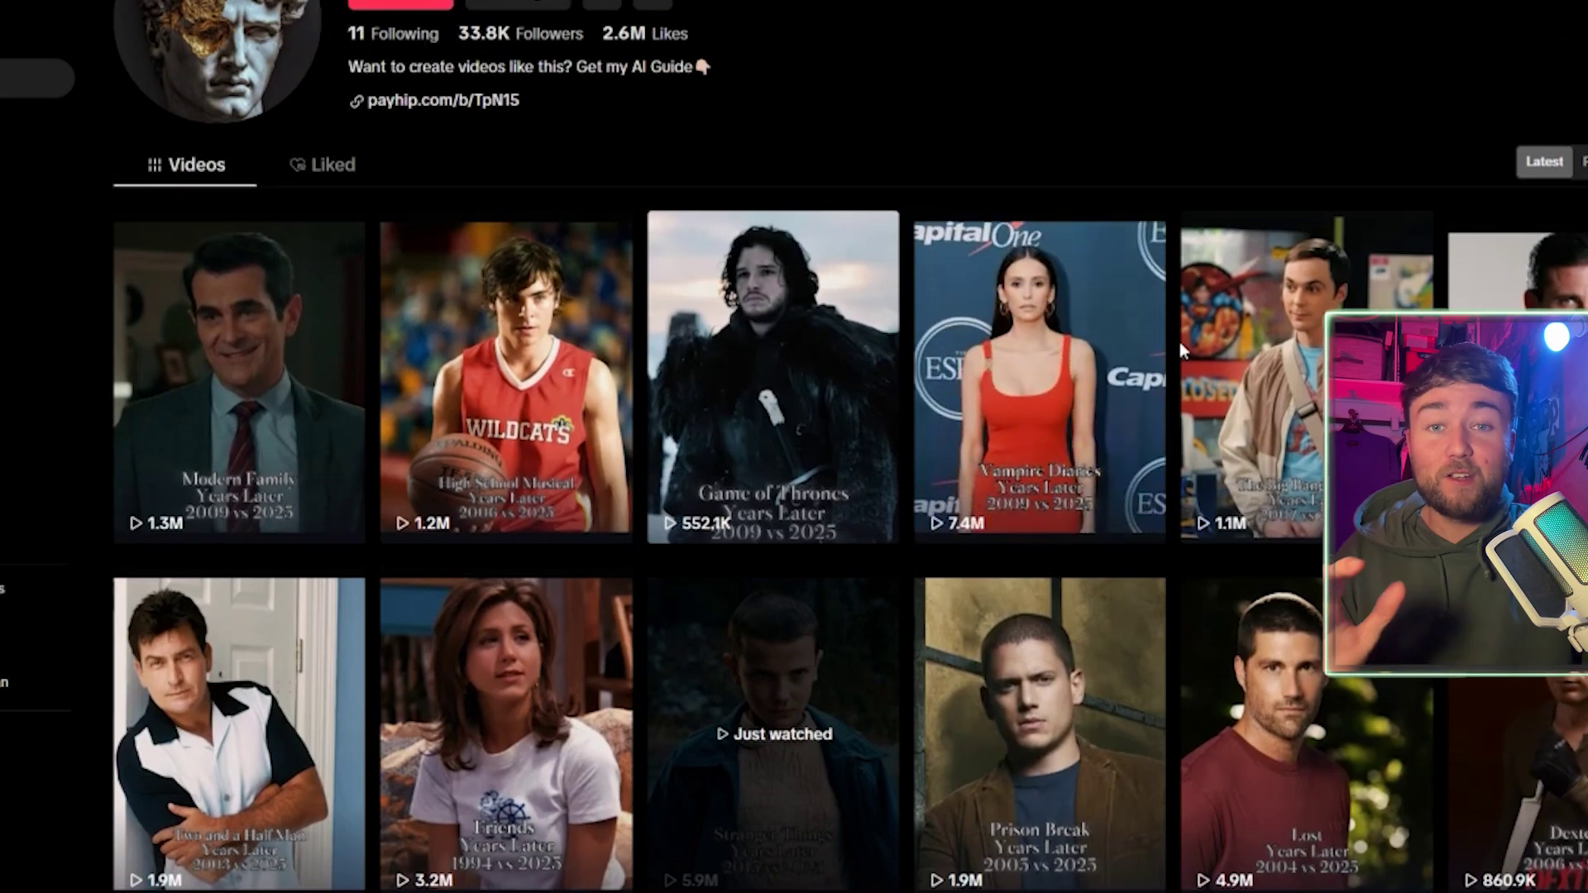
{"action": "scroll", "coordinate": [1170, 276], "scroll_direction": "down", "scroll_amount": 1}
Play the High School Musical Years Later video and pause it a few seconds in.
{"action": "left_click", "coordinate": [584, 277]}
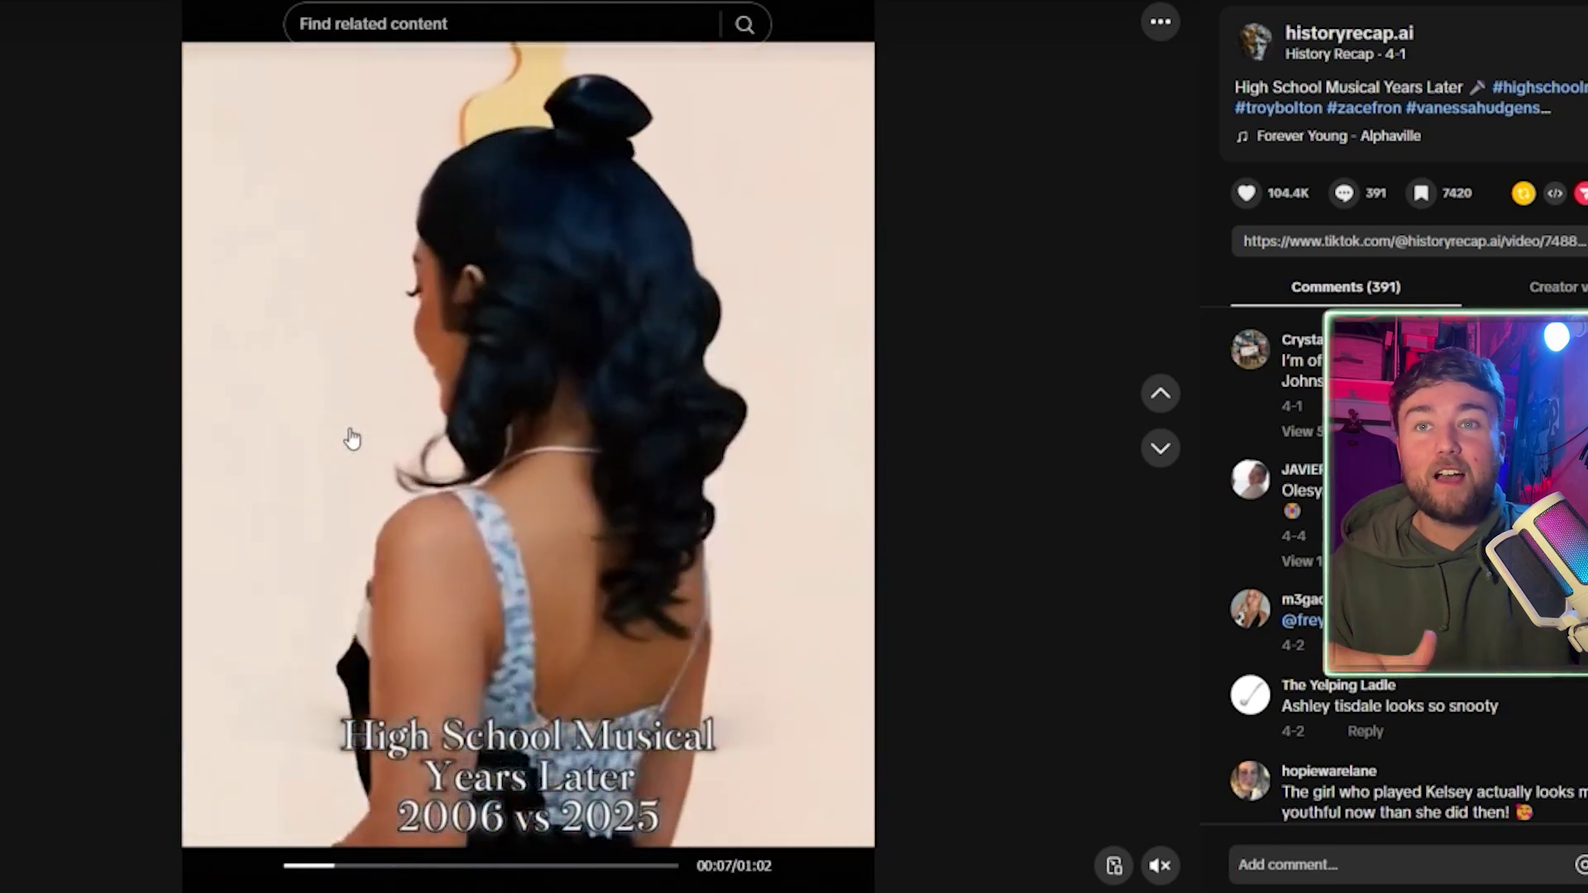
{"action": "left_click", "coordinate": [596, 403]}
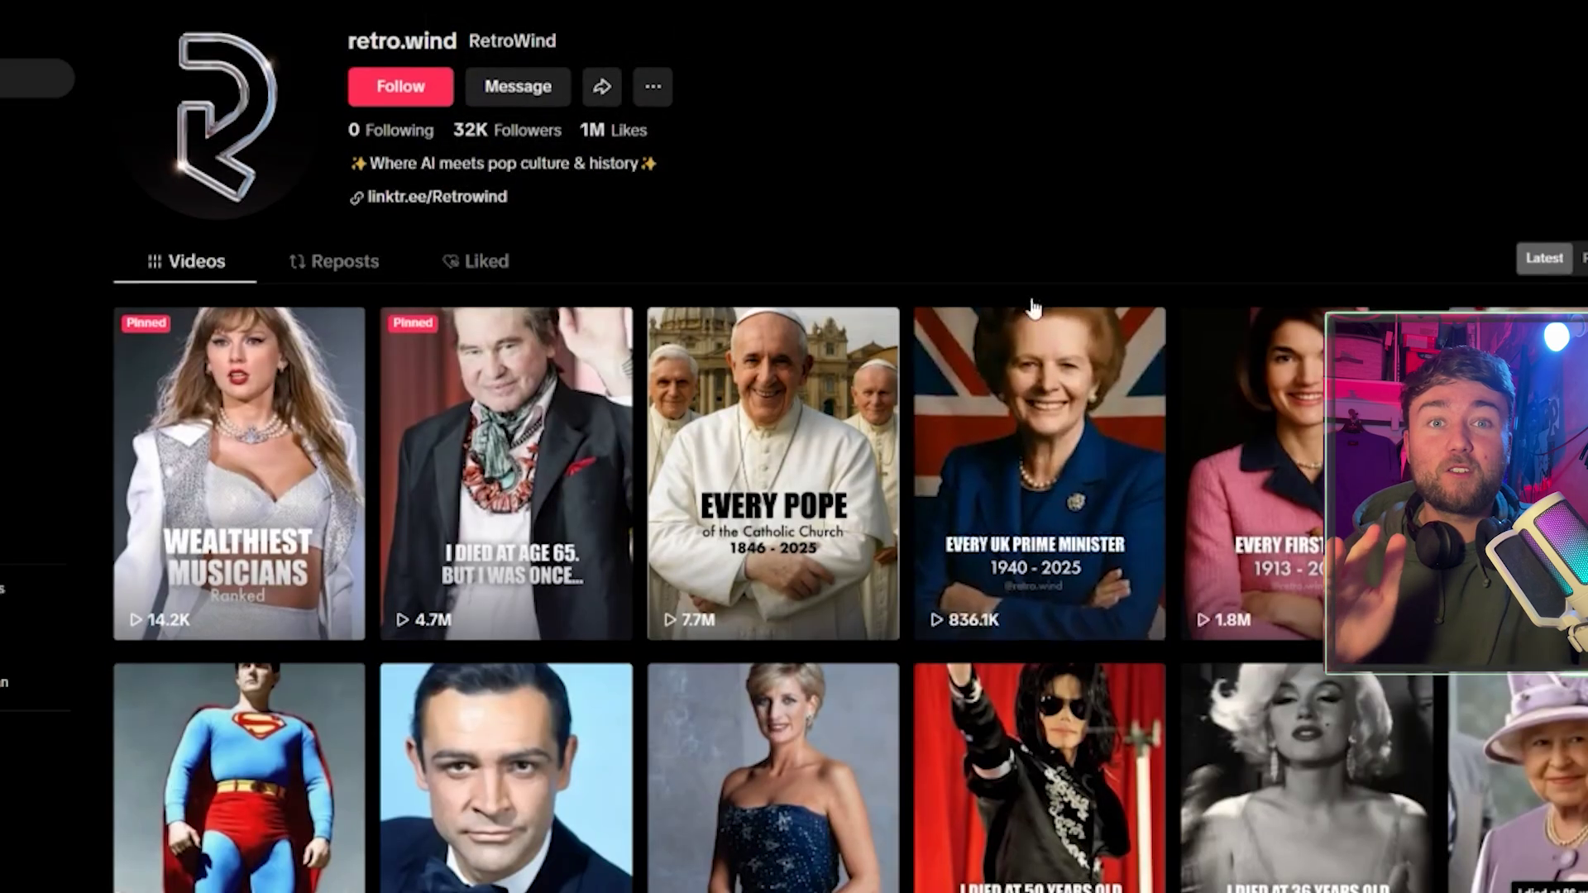
Scroll the pop-culture creator's grid and open the Every Pope of the Catholic Church video.
{"action": "scroll", "coordinate": [773, 363], "scroll_direction": "down", "scroll_amount": 1}
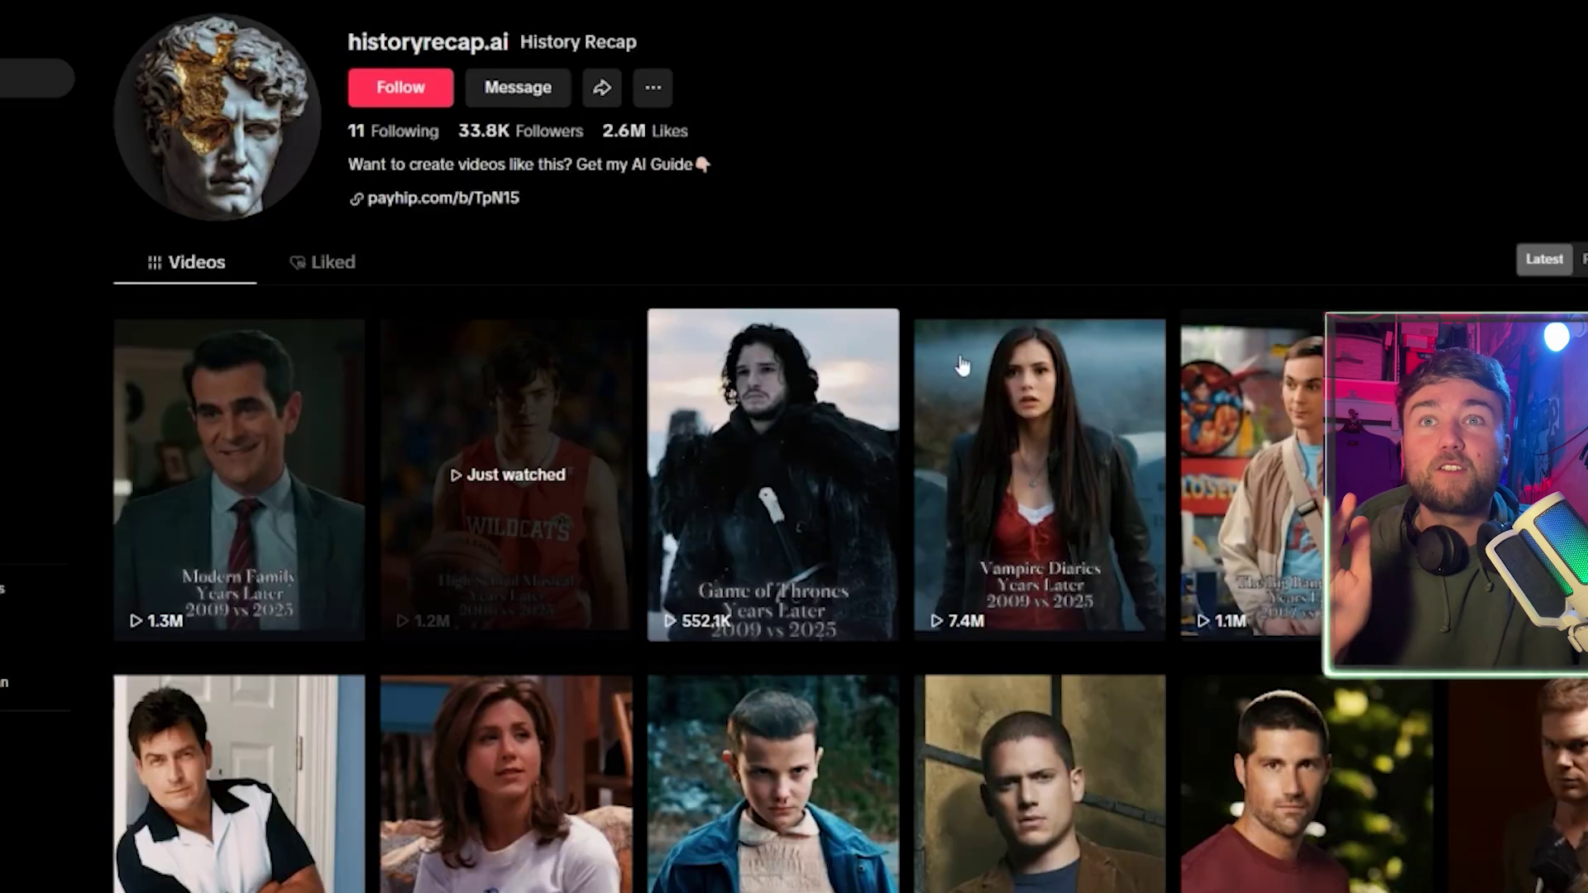
{"action": "scroll", "coordinate": [1245, 302], "scroll_direction": "down", "scroll_amount": 2}
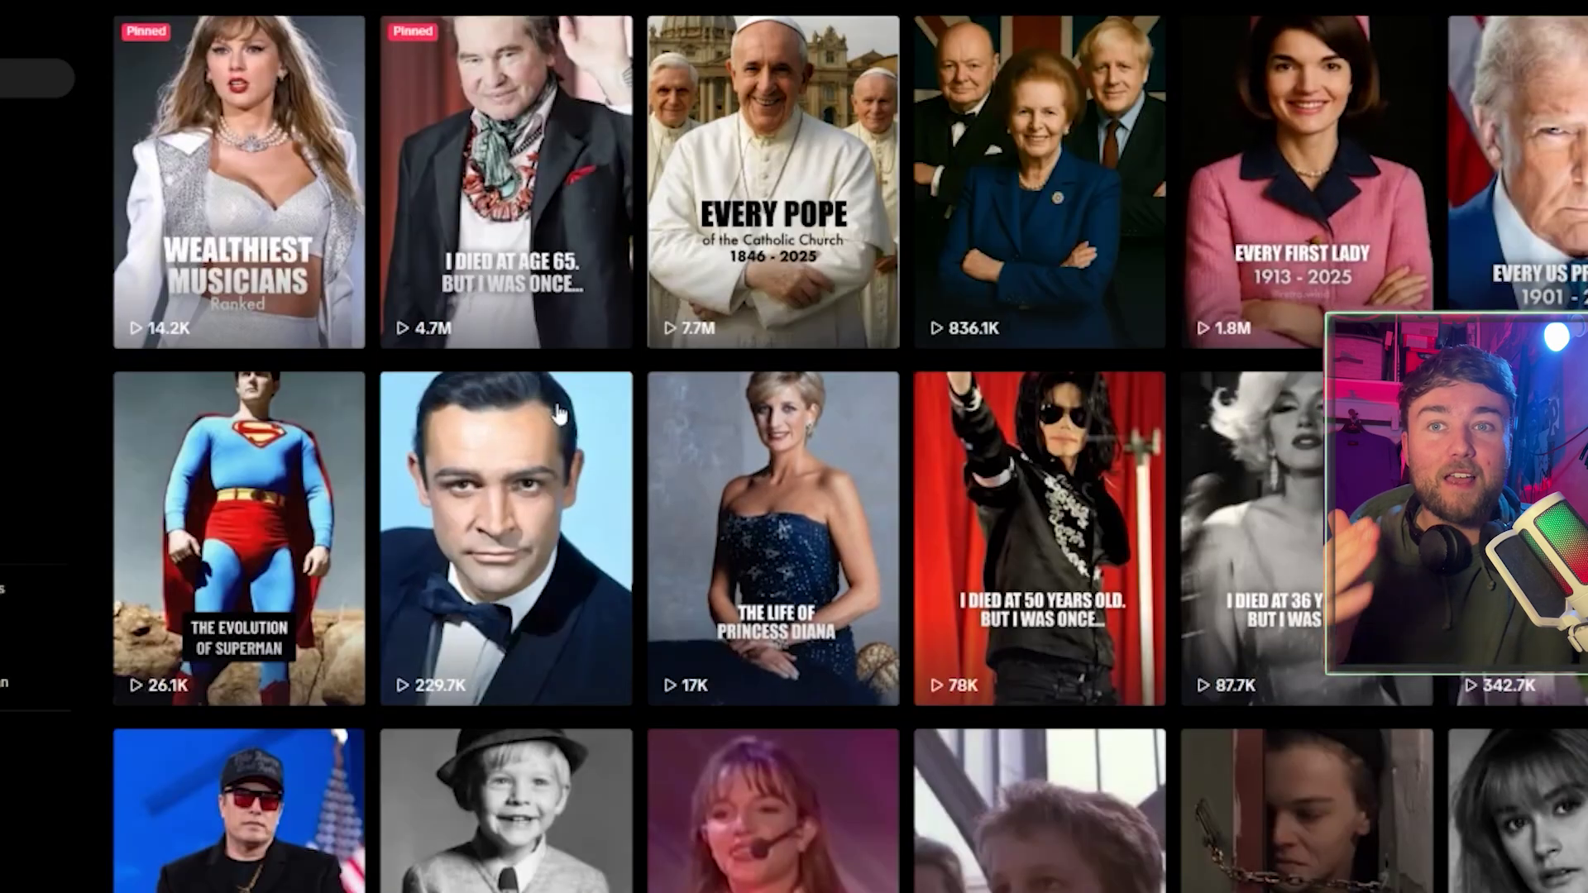
{"action": "scroll", "coordinate": [1036, 494], "scroll_direction": "up", "scroll_amount": 3}
{"action": "scroll", "coordinate": [1258, 418], "scroll_direction": "down", "scroll_amount": 2}
{"action": "scroll", "coordinate": [1258, 417], "scroll_direction": "down", "scroll_amount": 2}
{"action": "scroll", "coordinate": [1163, 411], "scroll_direction": "up", "scroll_amount": 2}
{"action": "scroll", "coordinate": [1163, 411], "scroll_direction": "down", "scroll_amount": 1}
{"action": "scroll", "coordinate": [1145, 451], "scroll_direction": "up", "scroll_amount": 1}
{"action": "scroll", "coordinate": [1147, 451], "scroll_direction": "down", "scroll_amount": 4}
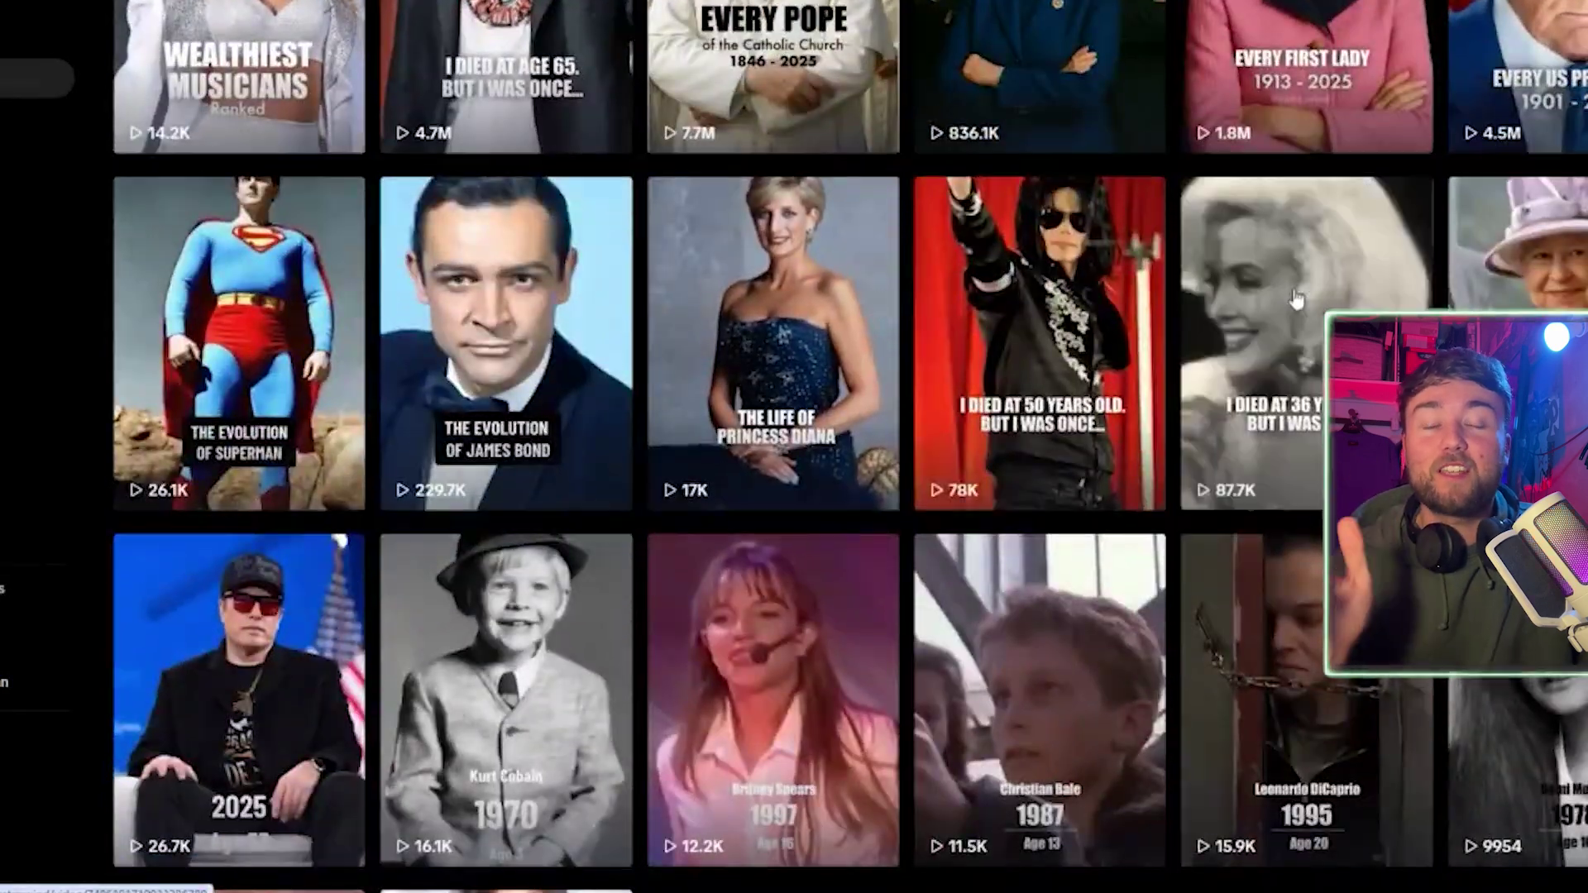
{"action": "scroll", "coordinate": [1295, 330], "scroll_direction": "up", "scroll_amount": 2}
{"action": "scroll", "coordinate": [1278, 380], "scroll_direction": "down", "scroll_amount": 1}
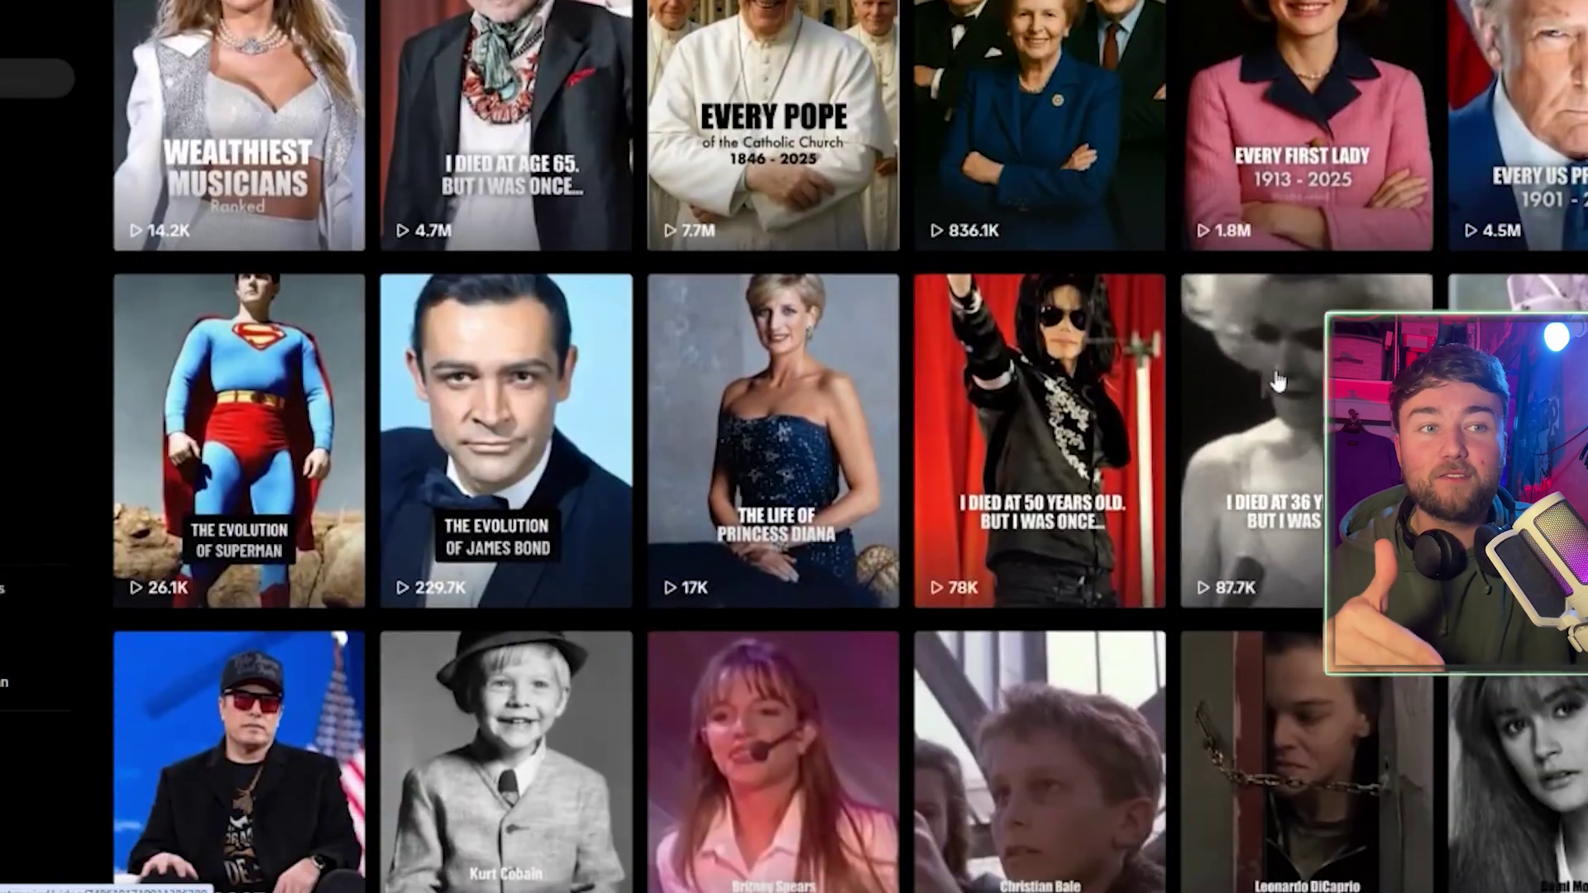
{"action": "left_click", "coordinate": [839, 153]}
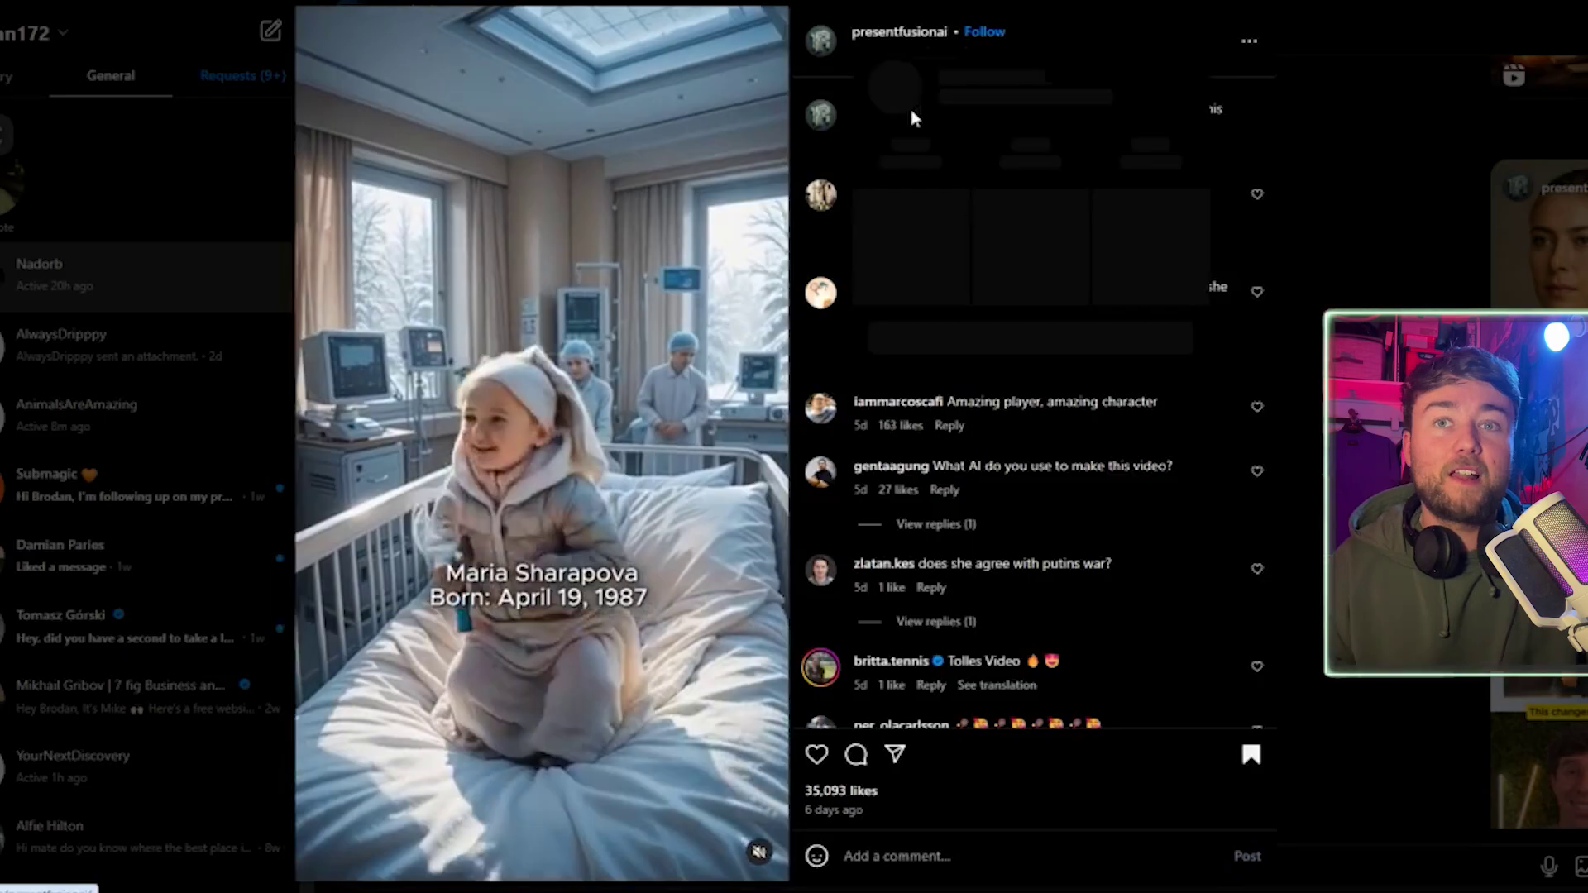
{"action": "mouse_move", "coordinate": [910, 117]}
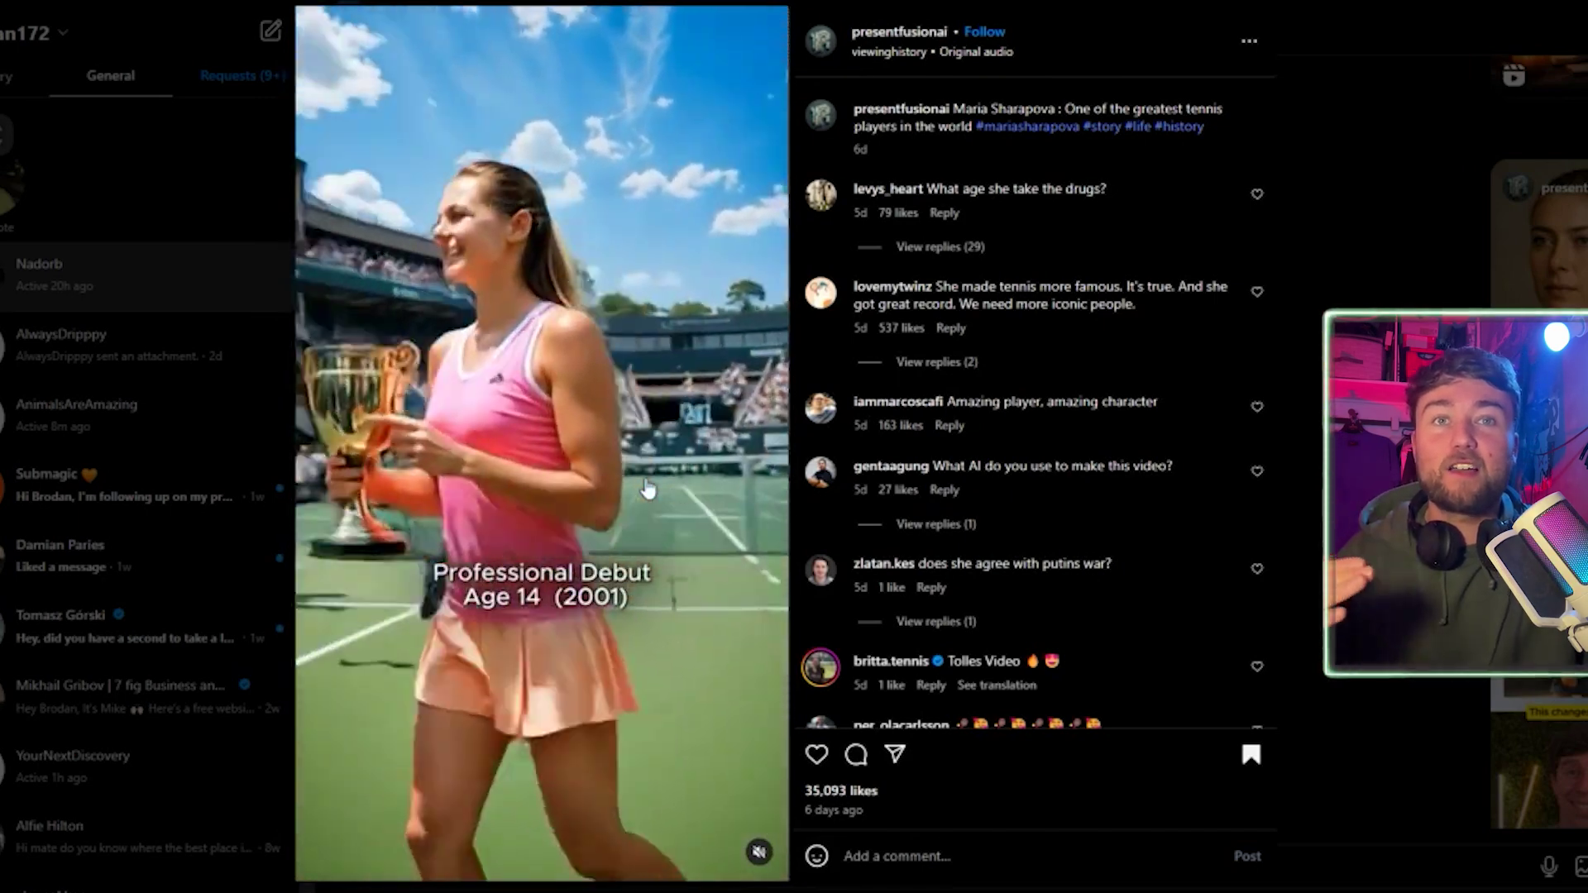
Go to the post creator's Instagram profile and show only its Reels.
{"action": "left_click", "coordinate": [894, 33]}
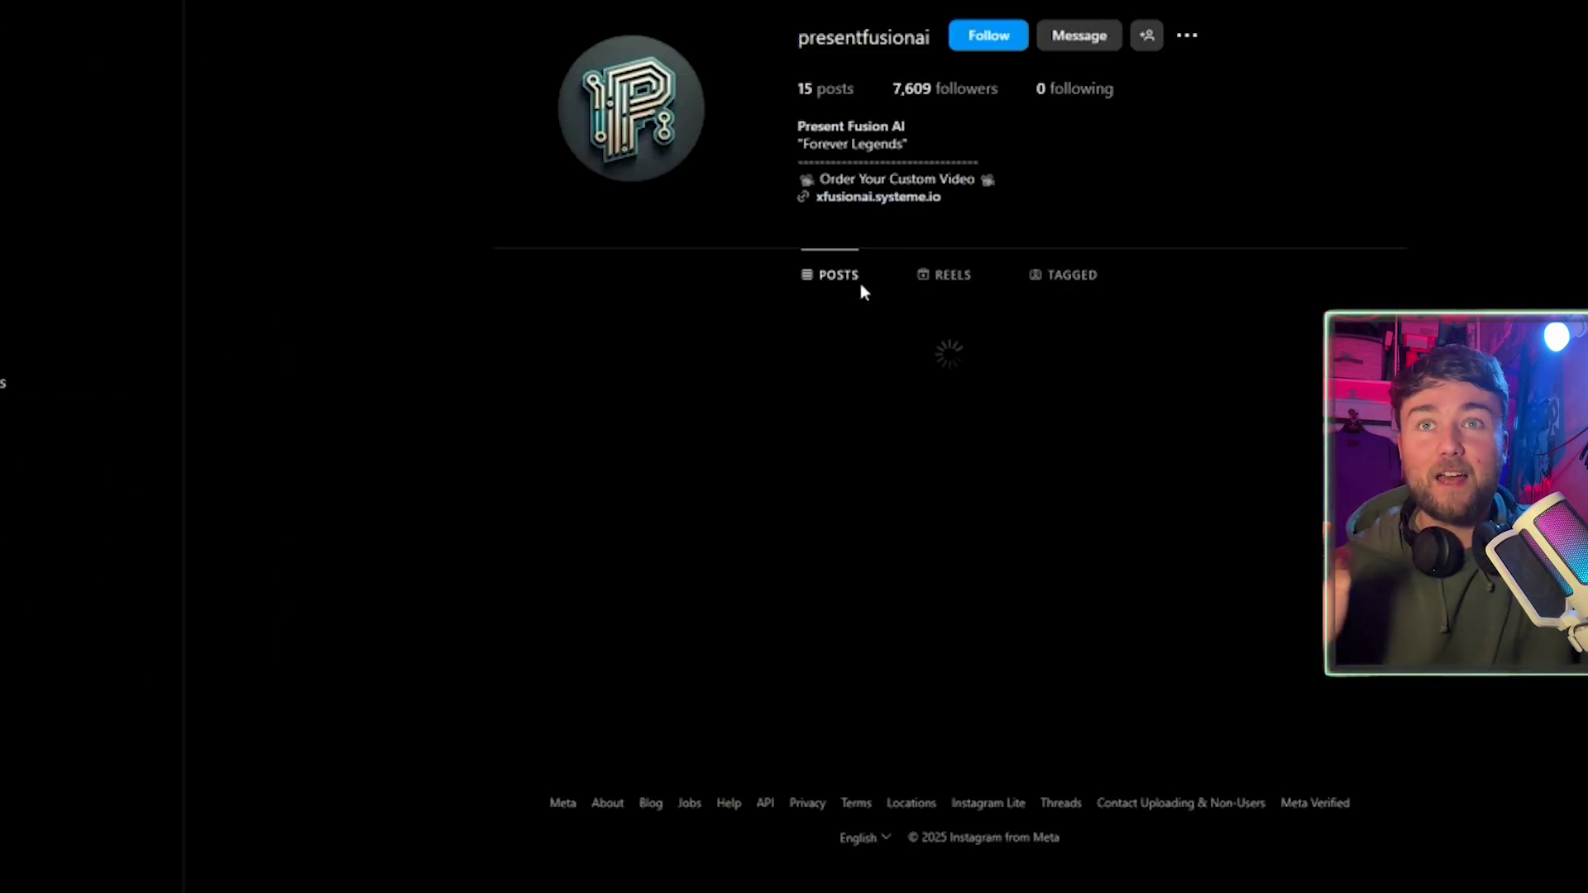
{"action": "scroll", "coordinate": [860, 291], "scroll_direction": "down", "scroll_amount": 3}
{"action": "scroll", "coordinate": [998, 248], "scroll_direction": "up", "scroll_amount": 3}
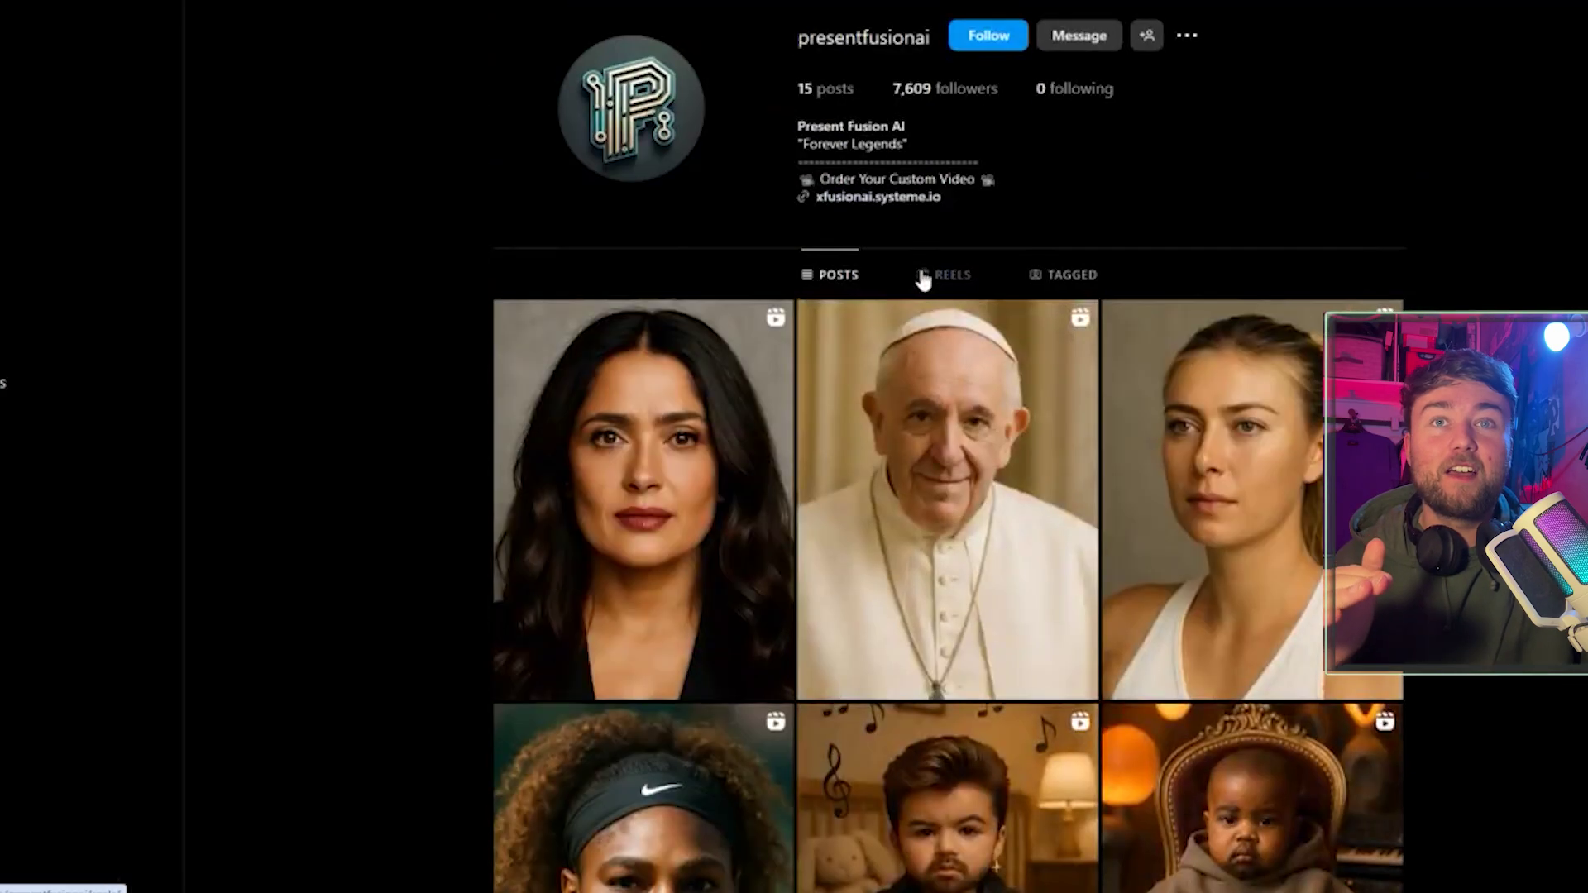
{"action": "left_click", "coordinate": [941, 273]}
Scroll the reels and open the Pope Francis life-story reel.
{"action": "scroll", "coordinate": [845, 185], "scroll_direction": "down", "scroll_amount": 1}
{"action": "scroll", "coordinate": [846, 185], "scroll_direction": "down", "scroll_amount": 2}
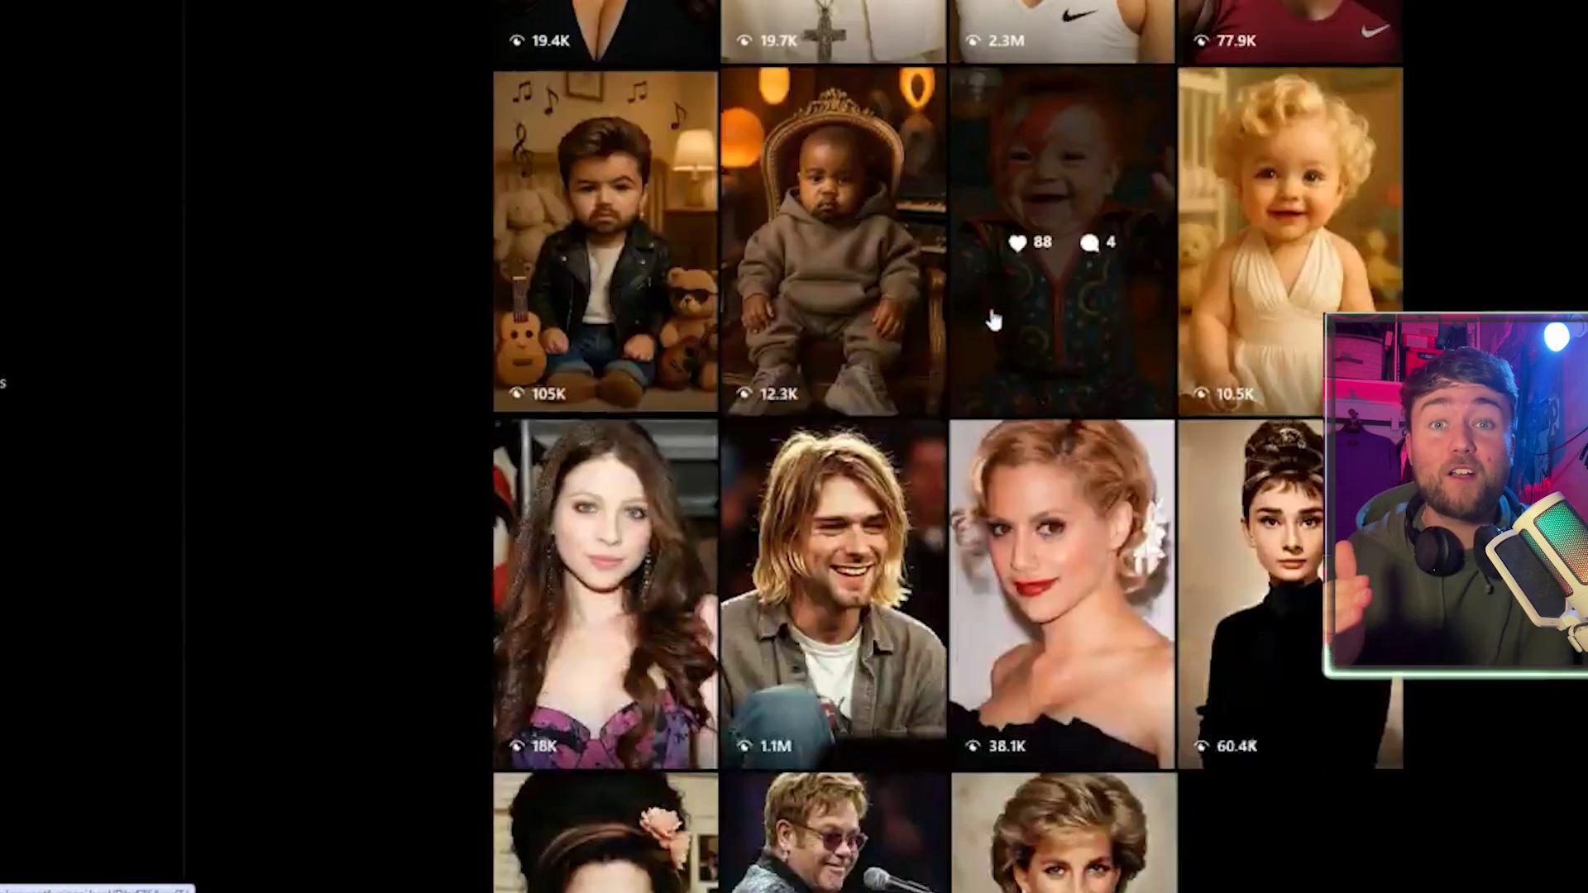
{"action": "scroll", "coordinate": [842, 281], "scroll_direction": "up", "scroll_amount": 9}
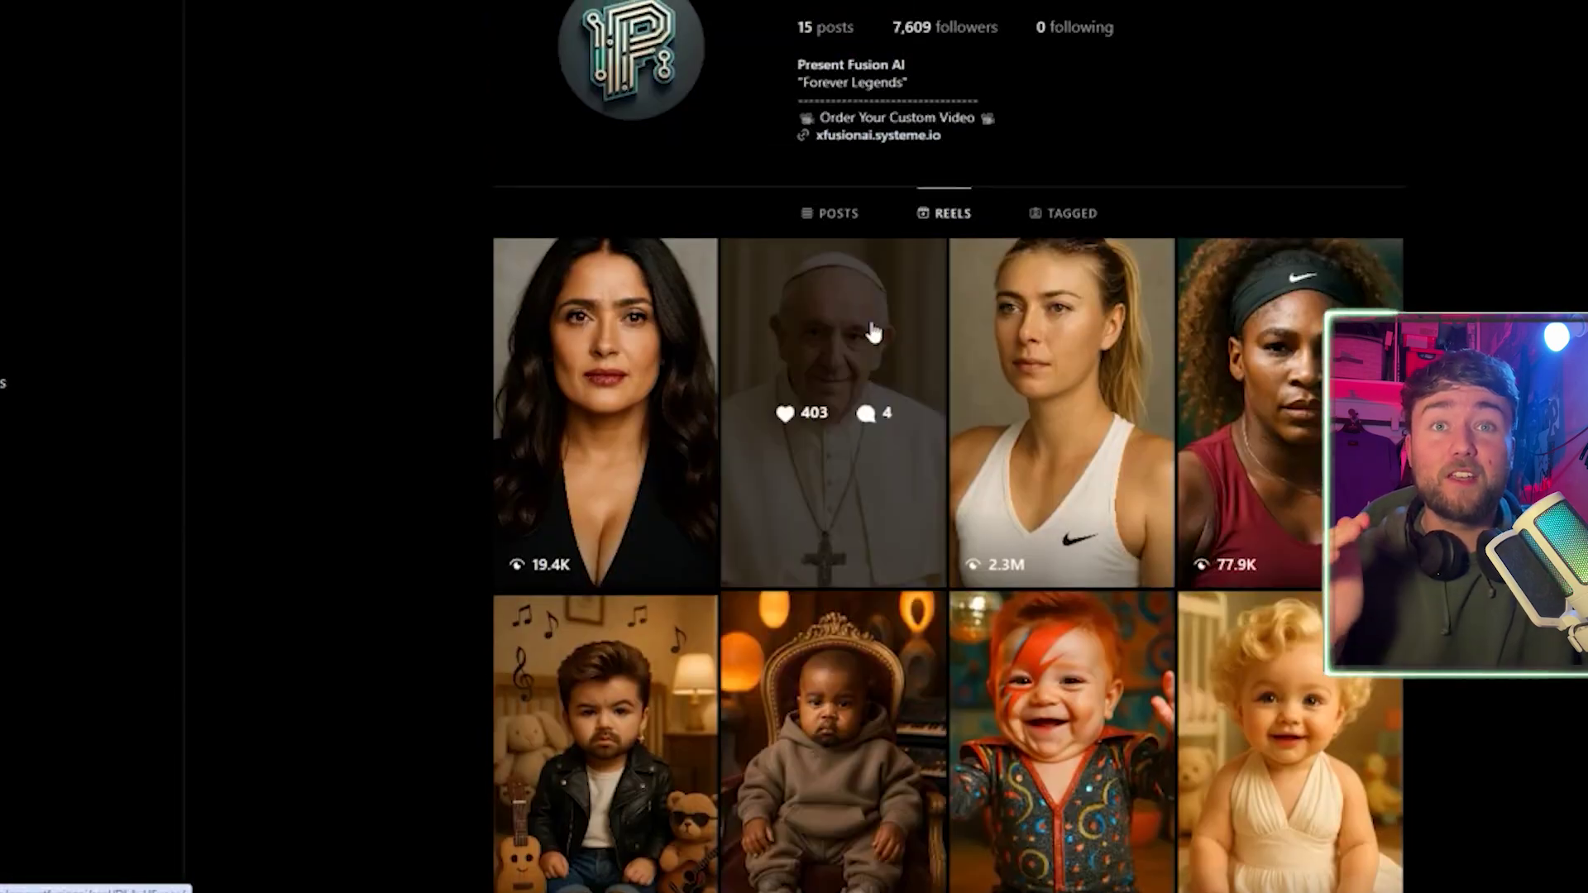
{"action": "left_click", "coordinate": [872, 332]}
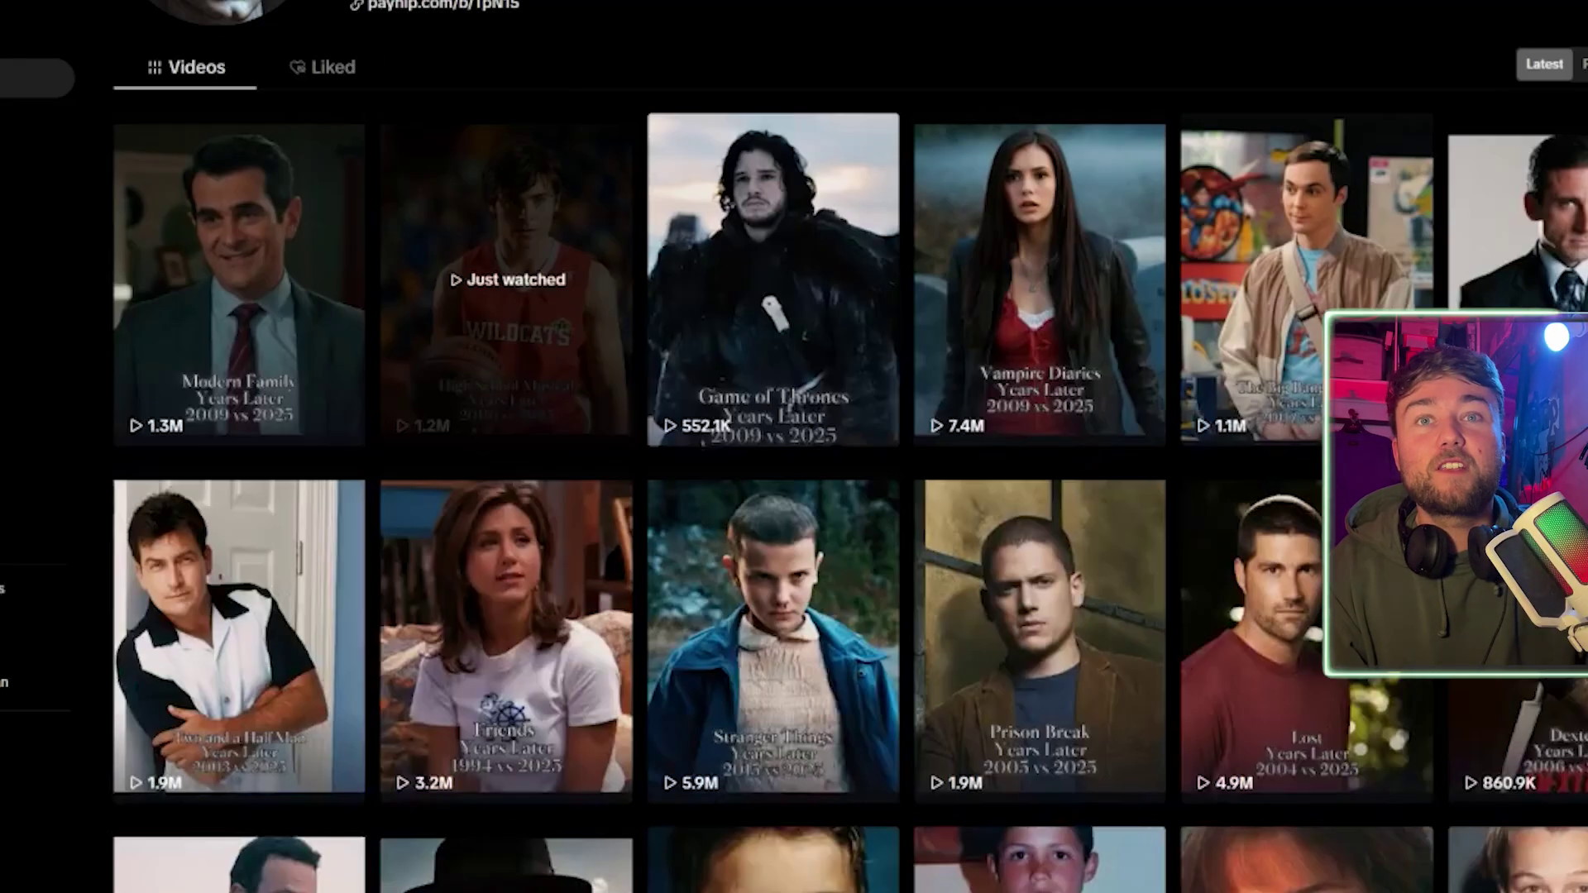
Search Chrome's new tab for 'millie bobby brown 2011'.
{"action": "scroll", "coordinate": [909, 263], "scroll_direction": "up", "scroll_amount": 2}
{"action": "scroll", "coordinate": [910, 263], "scroll_direction": "down", "scroll_amount": 3}
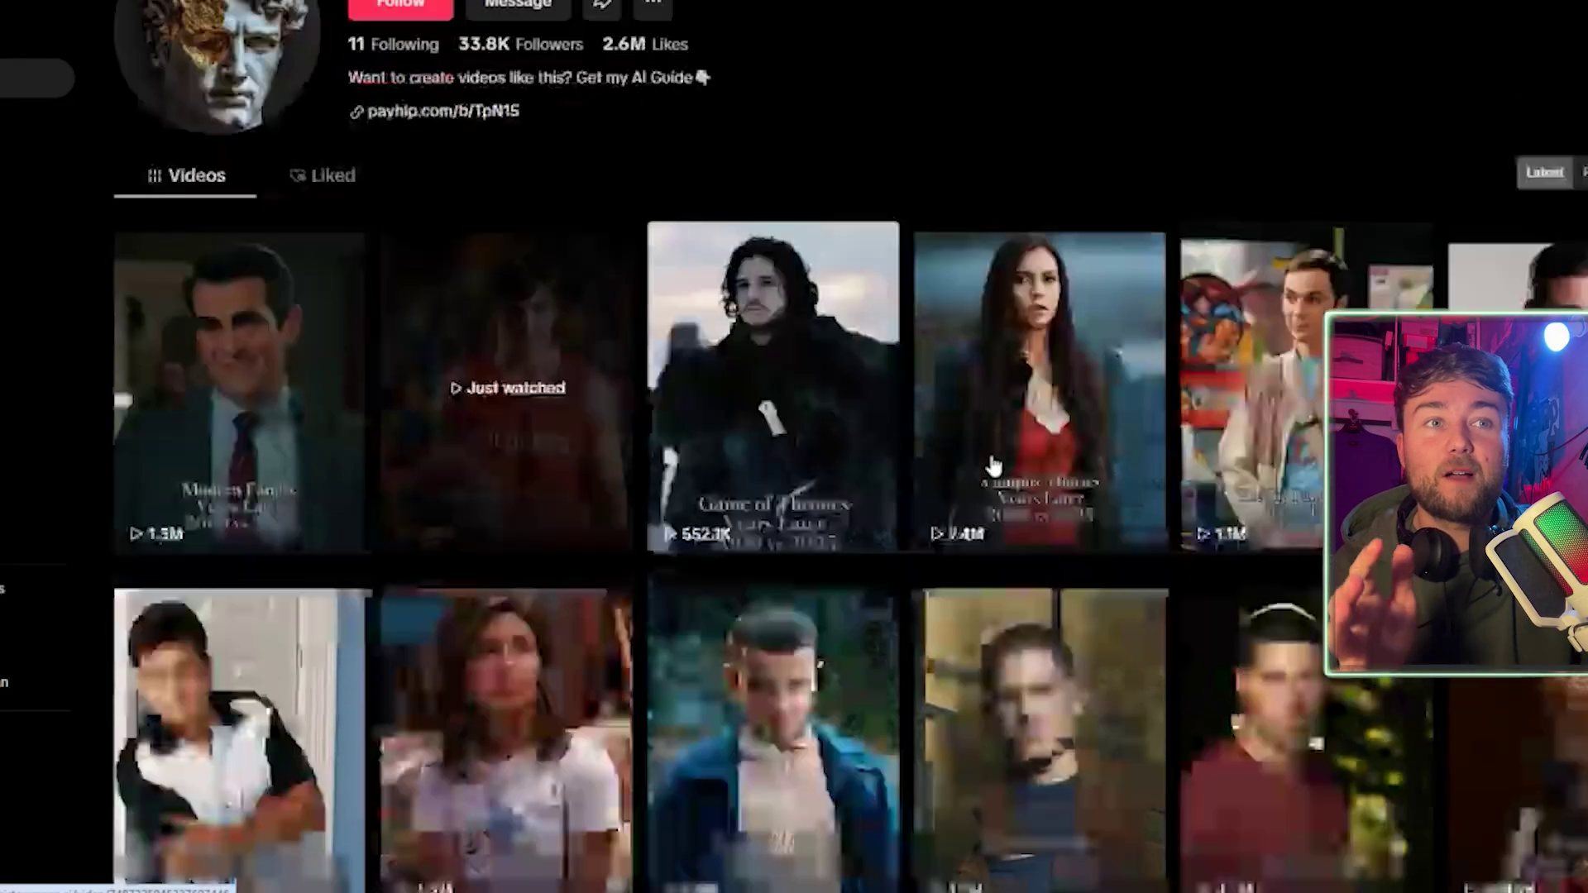
{"action": "scroll", "coordinate": [910, 263], "scroll_direction": "up", "scroll_amount": 2}
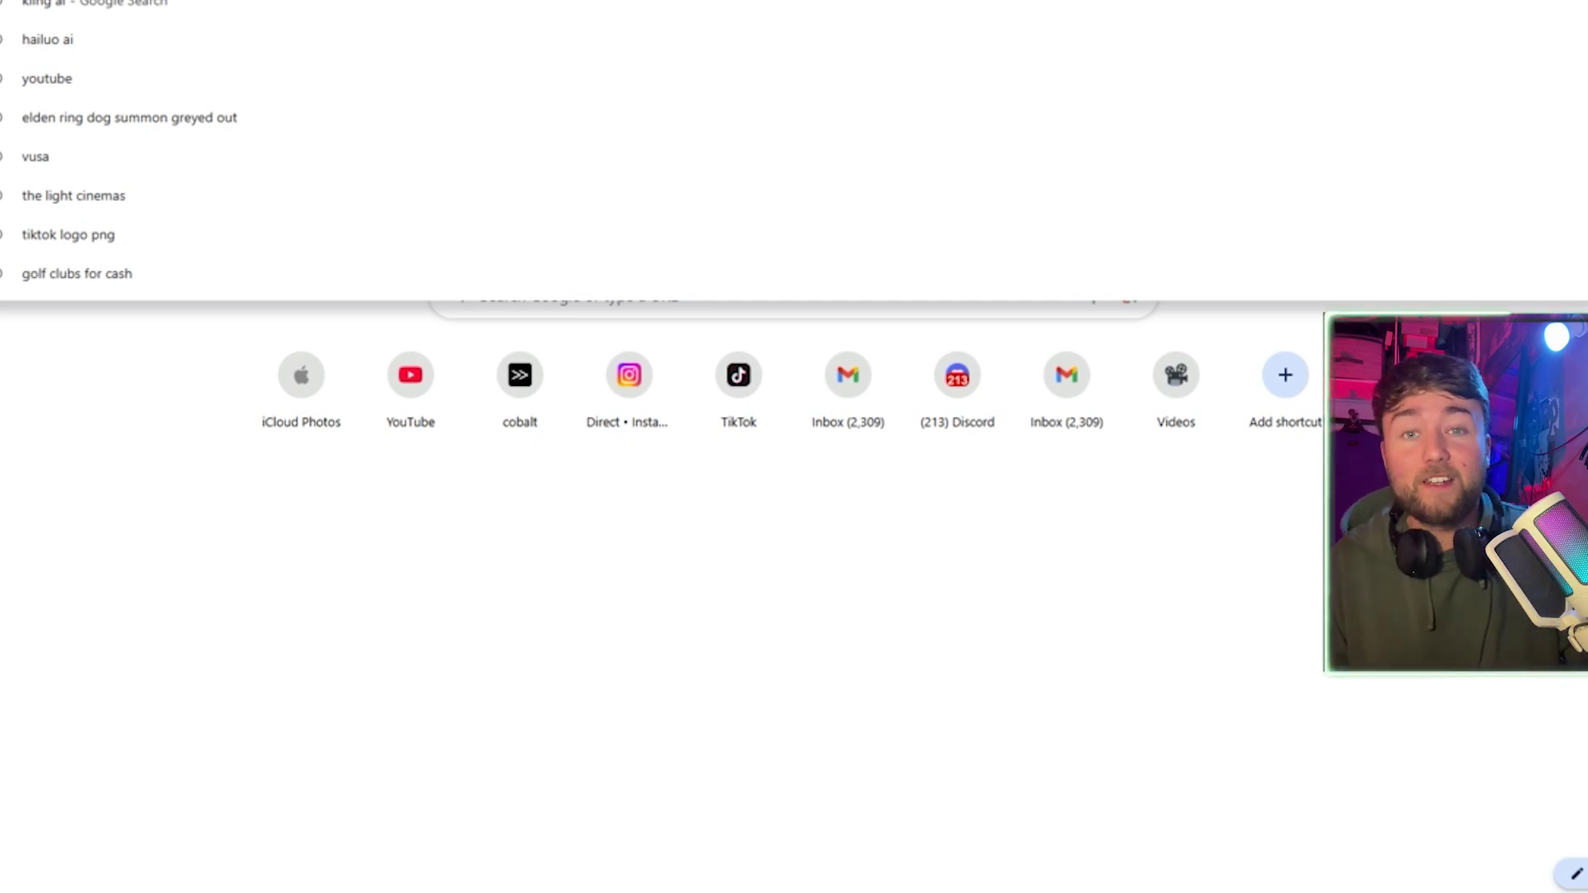
{"action": "type", "text": "milli"}
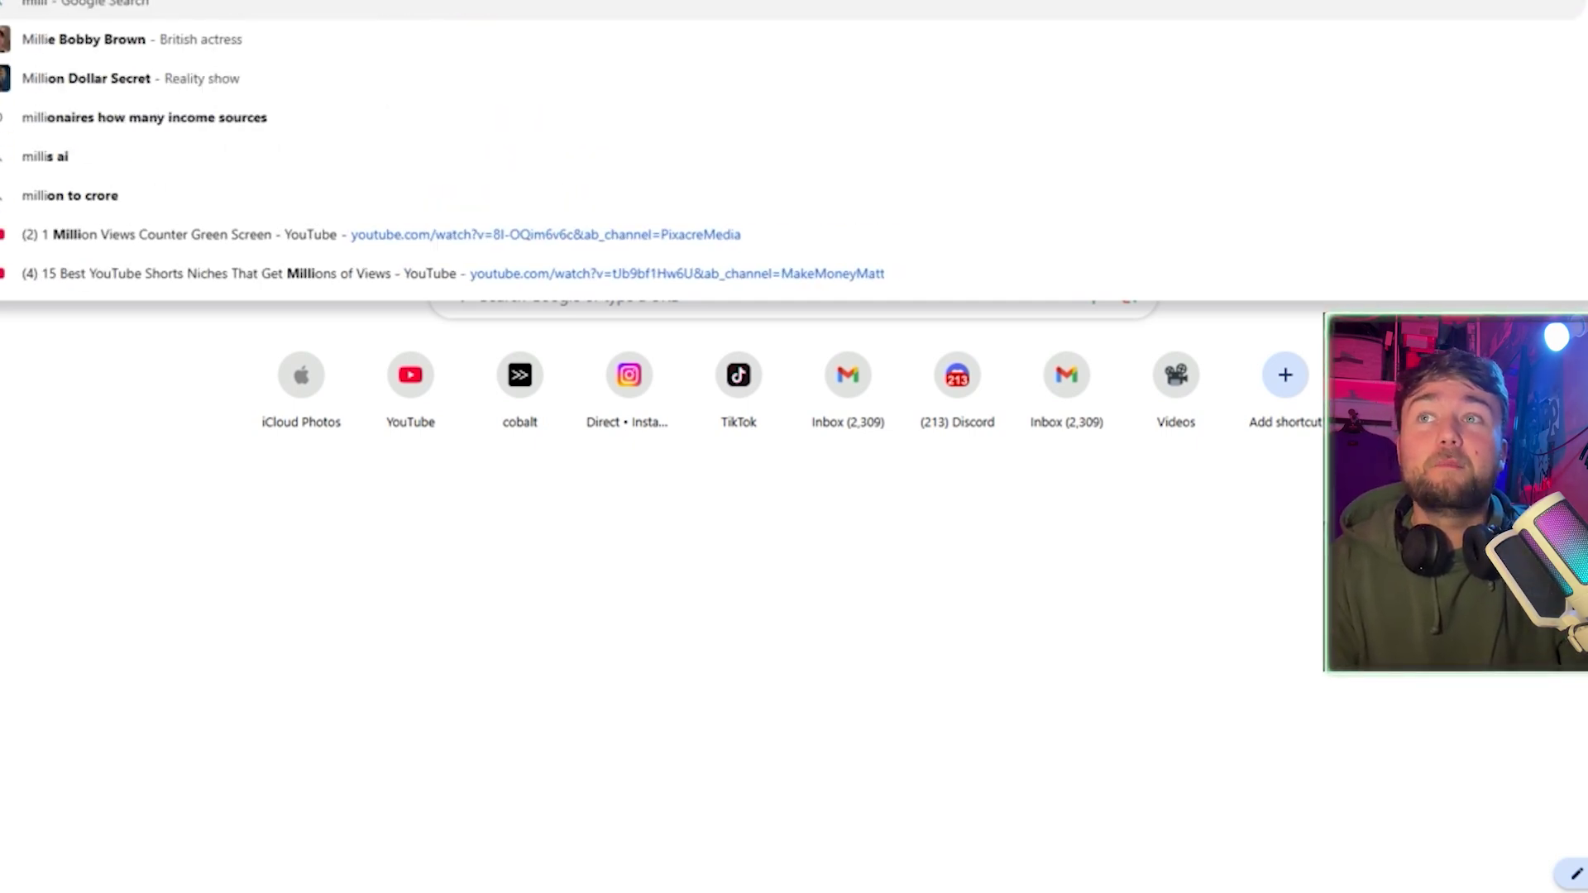
{"action": "type", "text": "e bobby brown"}
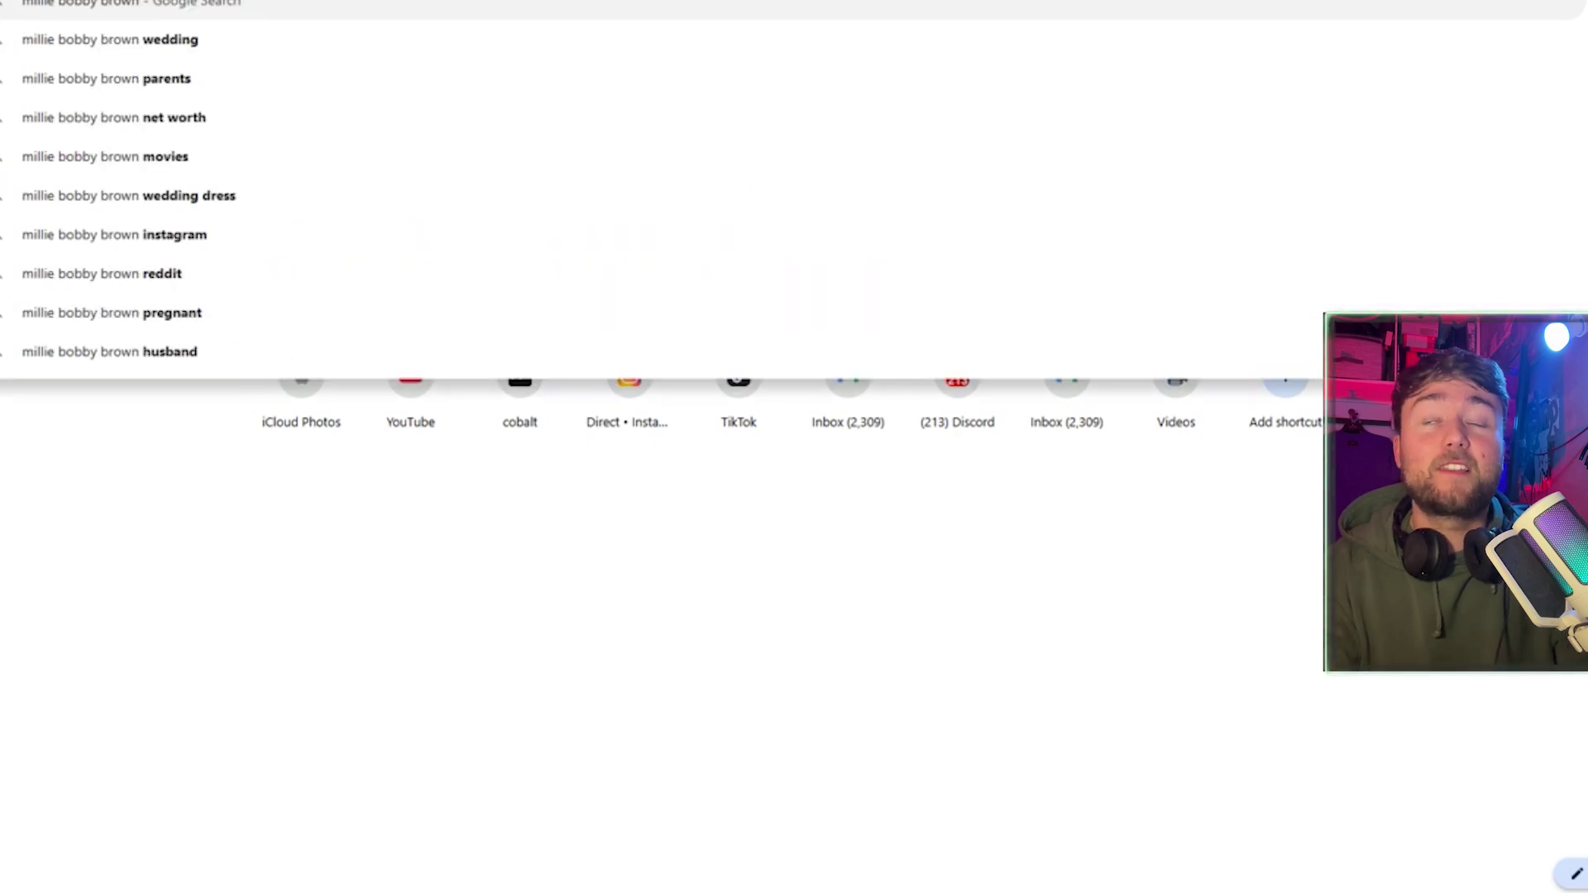
{"action": "type", "text": " 2011"}
Search images for 'millie bobby brown 2015' and preview the Pinterest and kneeling X childhood photos.
{"action": "key", "text": "BackSpace"}
{"action": "type", "text": "5"}
{"action": "key", "text": "Return"}
{"action": "left_click", "coordinate": [143, 92]}
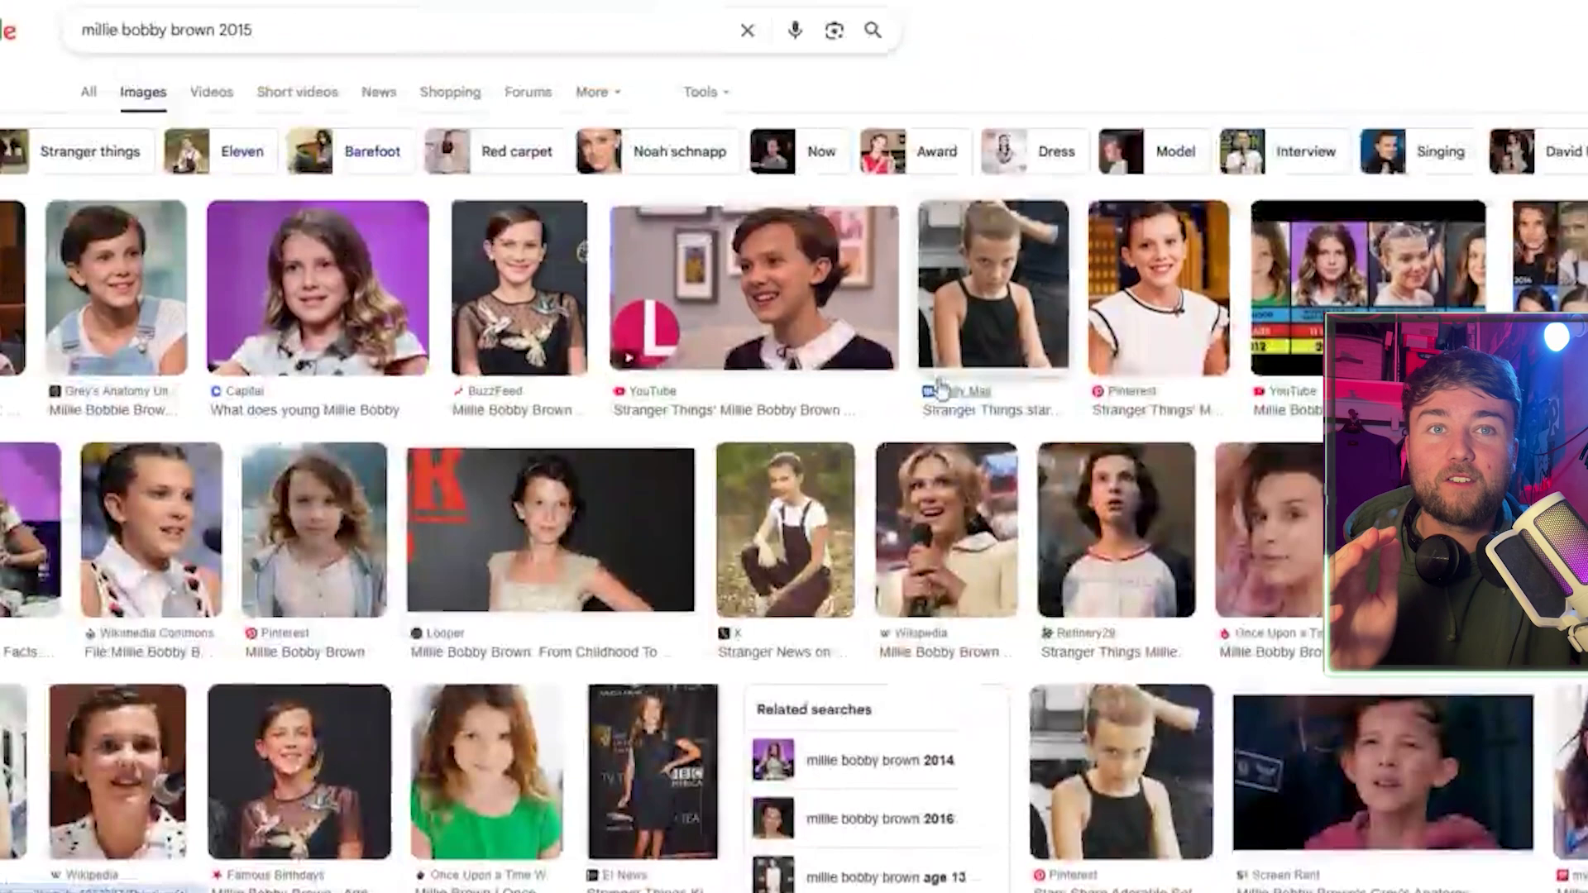
{"action": "left_click", "coordinate": [1184, 304]}
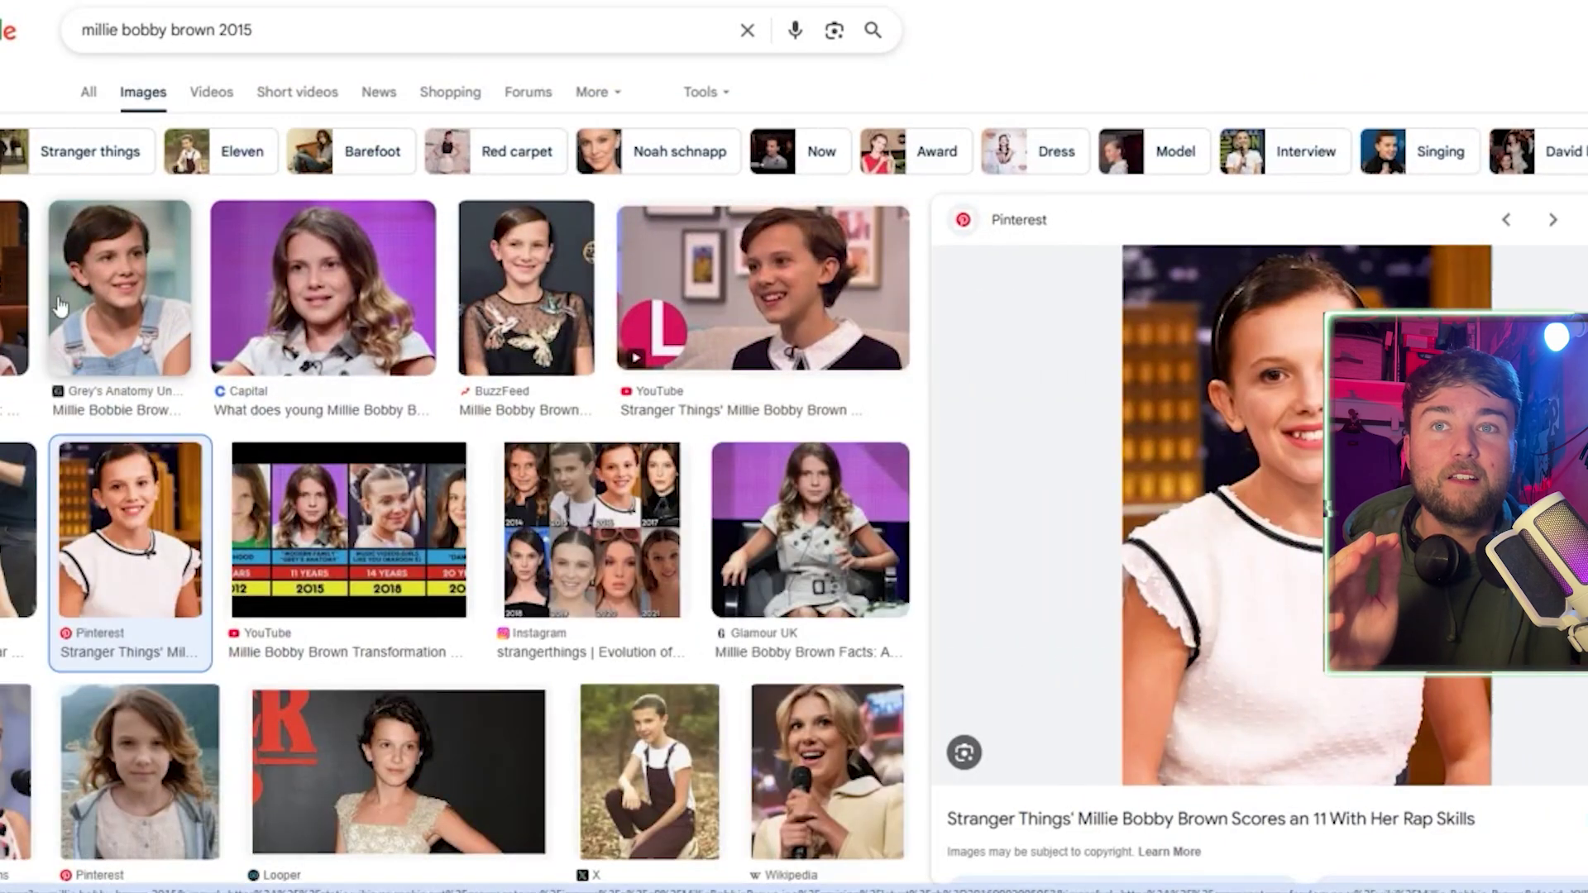
{"action": "scroll", "coordinate": [661, 248], "scroll_direction": "down", "scroll_amount": 7}
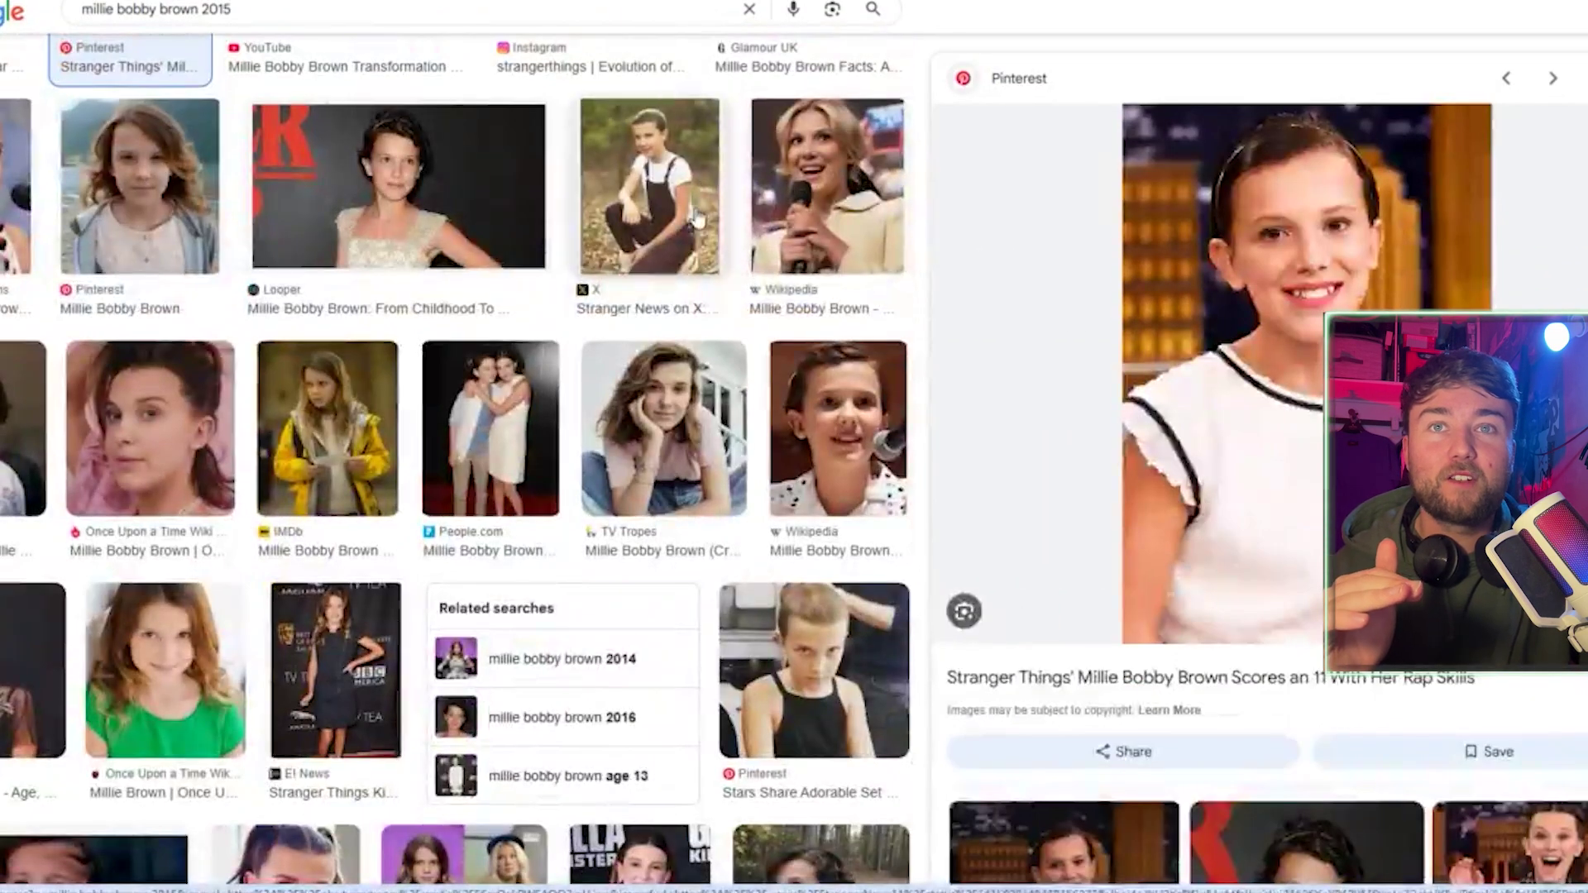
{"action": "left_click", "coordinate": [697, 220]}
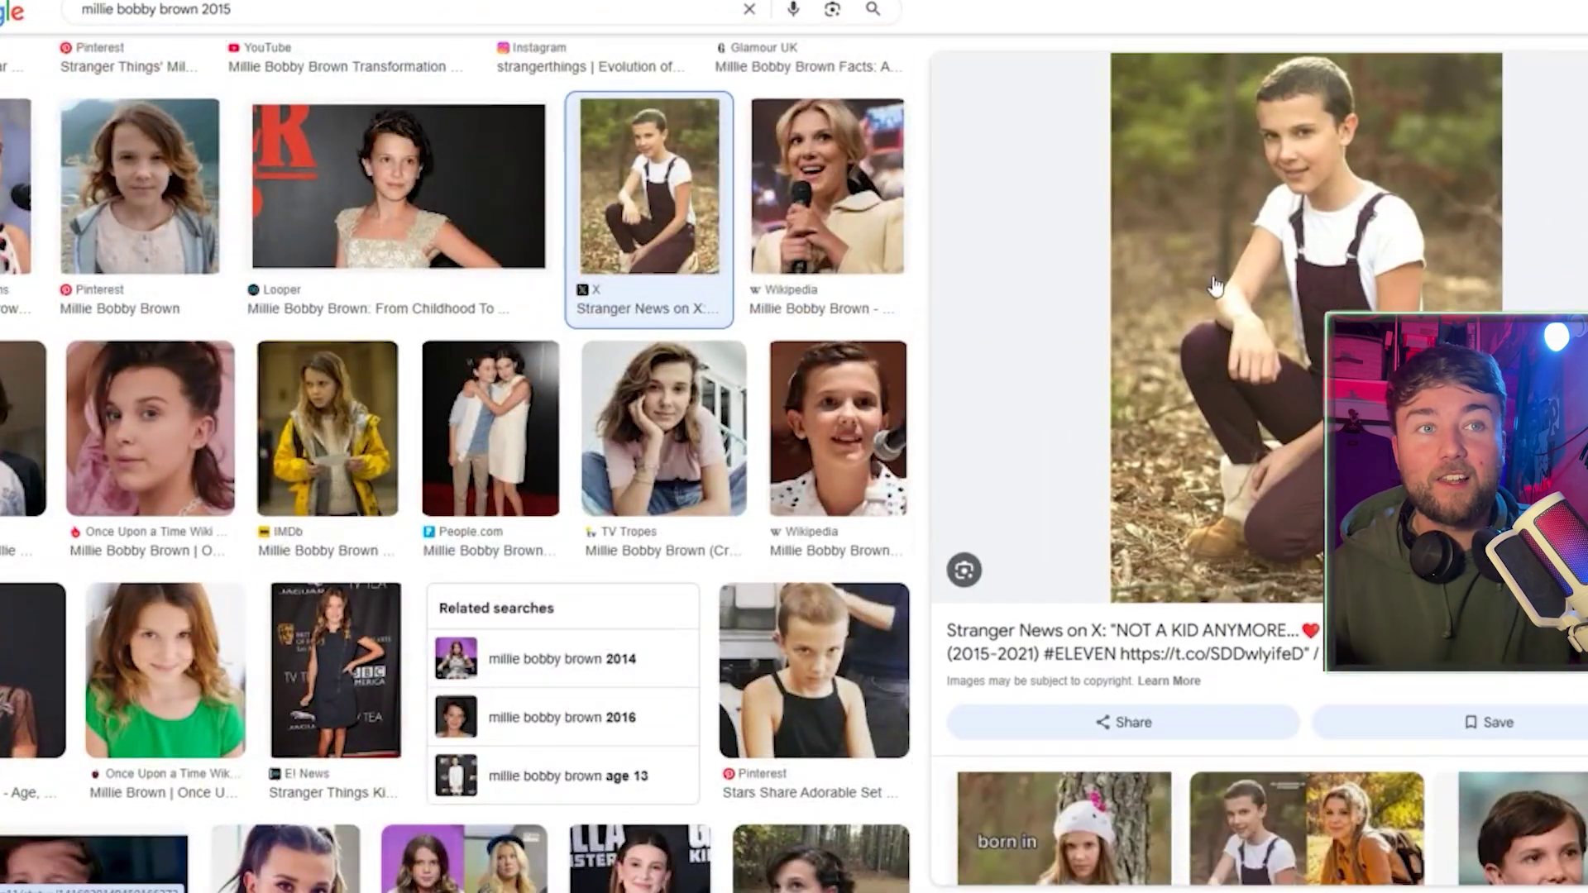
{"action": "scroll", "coordinate": [697, 399], "scroll_direction": "down", "scroll_amount": 5}
{"action": "scroll", "coordinate": [698, 399], "scroll_direction": "down", "scroll_amount": 6}
{"action": "scroll", "coordinate": [699, 396], "scroll_direction": "up", "scroll_amount": 12}
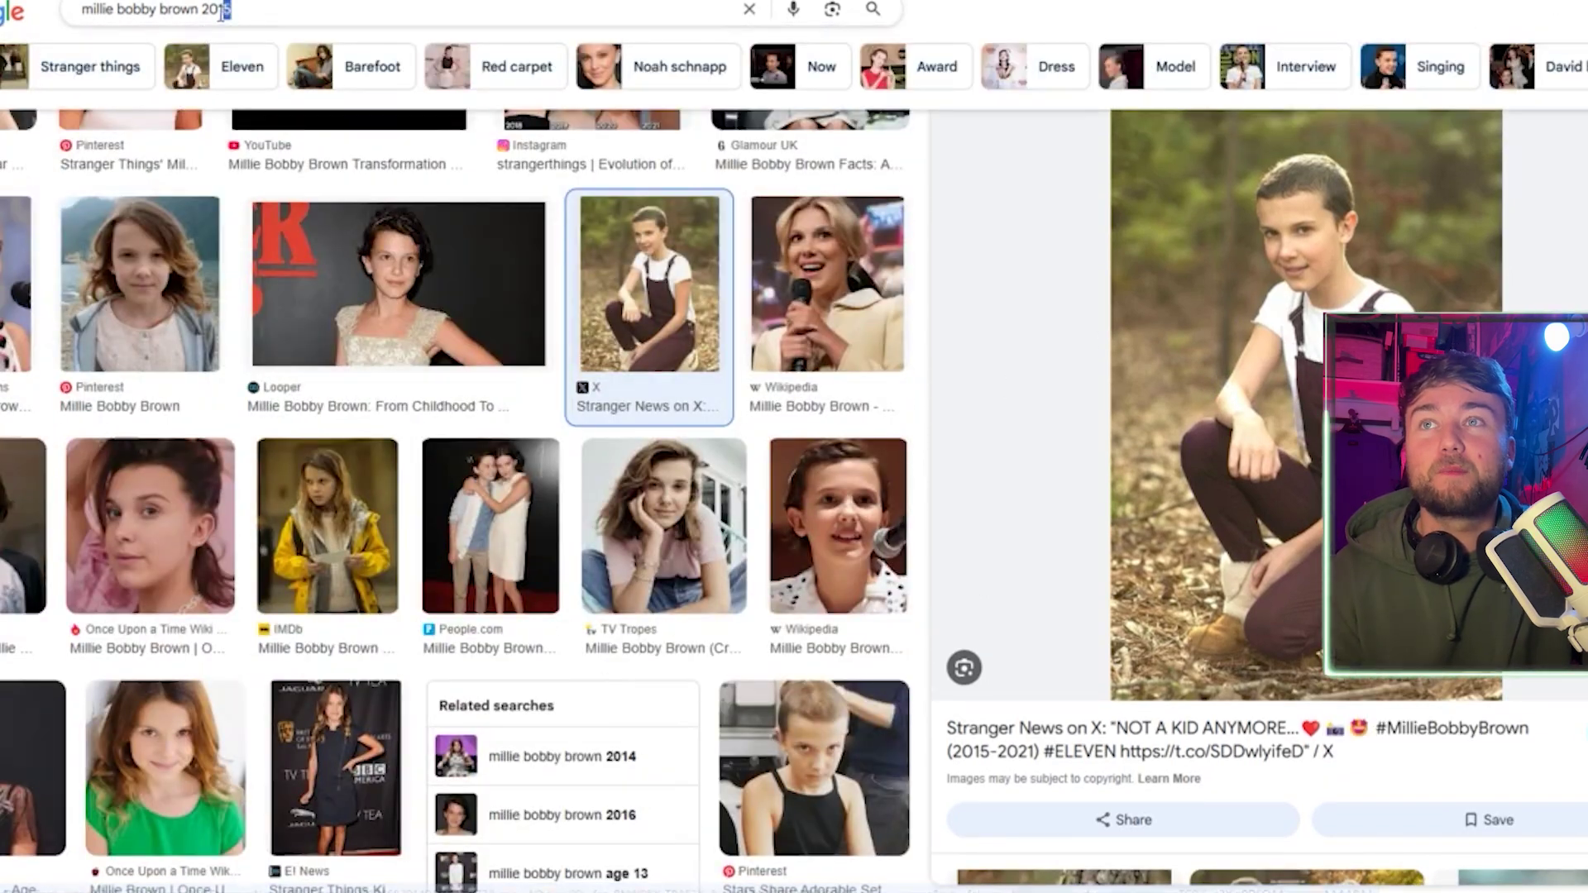
Search 'millie bobby brown 2025', preview photos, and copy the silky pink gown image.
{"action": "left_click", "coordinate": [231, 12]}
{"action": "key", "text": "BackSpace"}
{"action": "key", "text": "BackSpace"}
{"action": "type", "text": "25"}
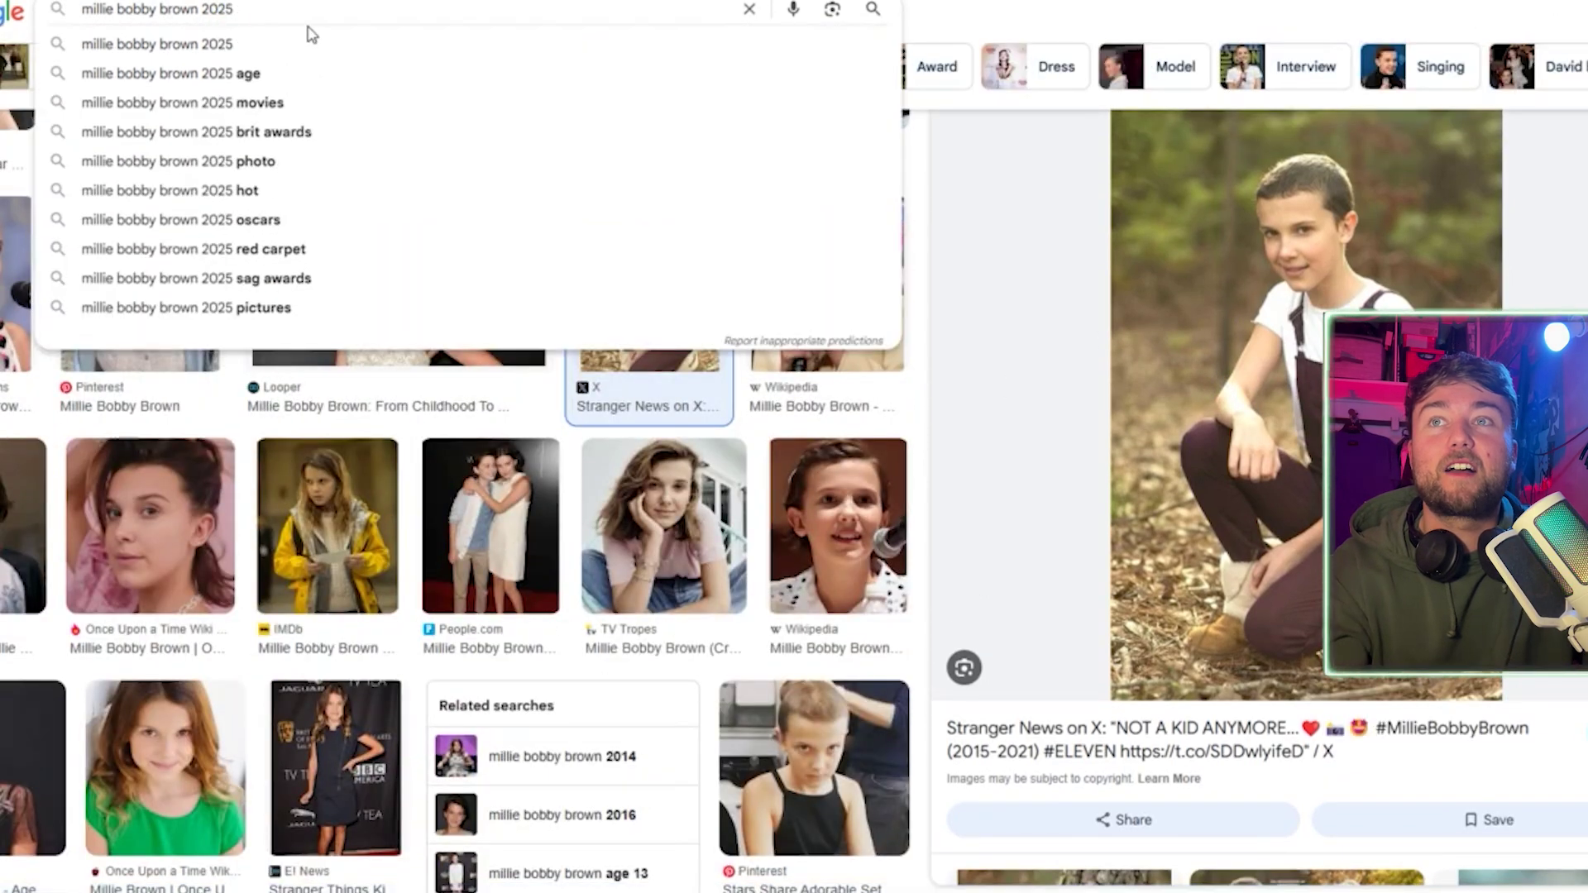
{"action": "key", "text": "Return"}
{"action": "left_click", "coordinate": [674, 293]}
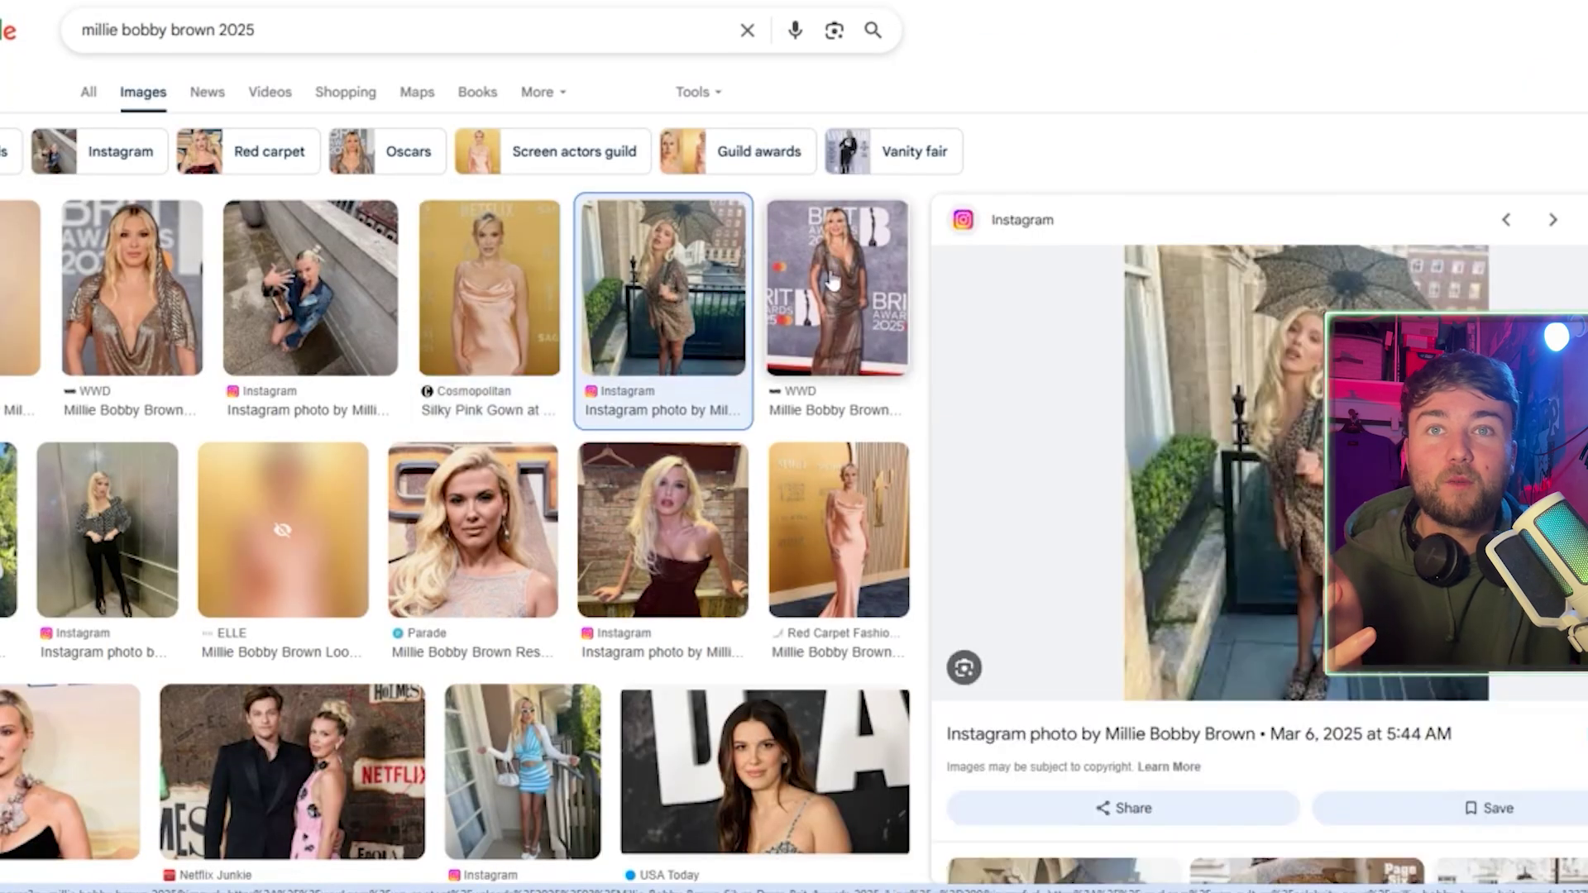
{"action": "left_click", "coordinate": [837, 290]}
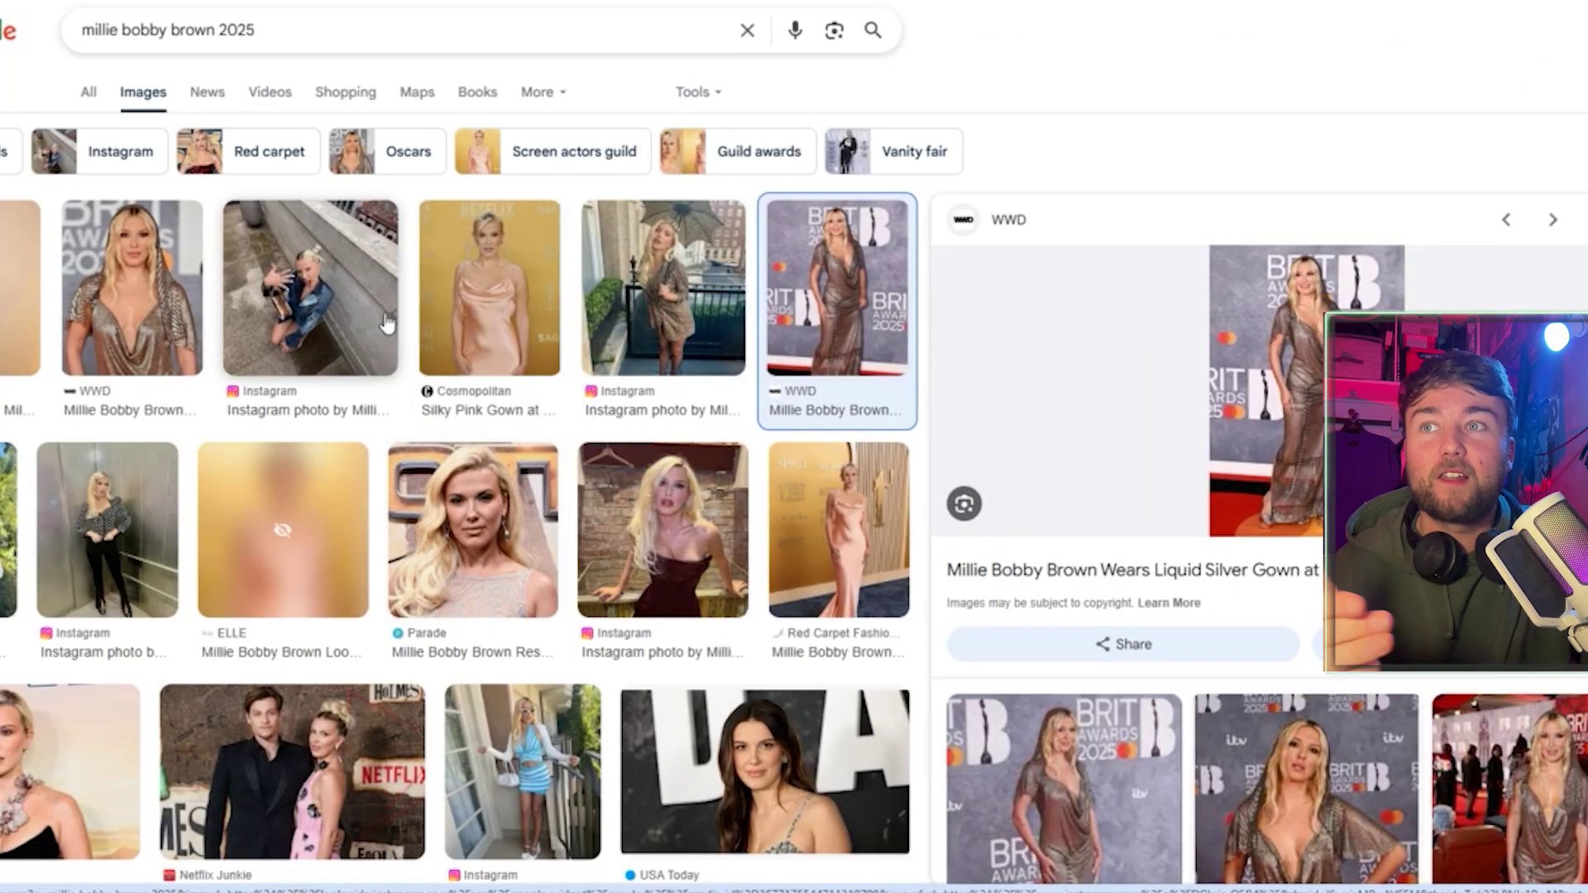
{"action": "left_click", "coordinate": [477, 313]}
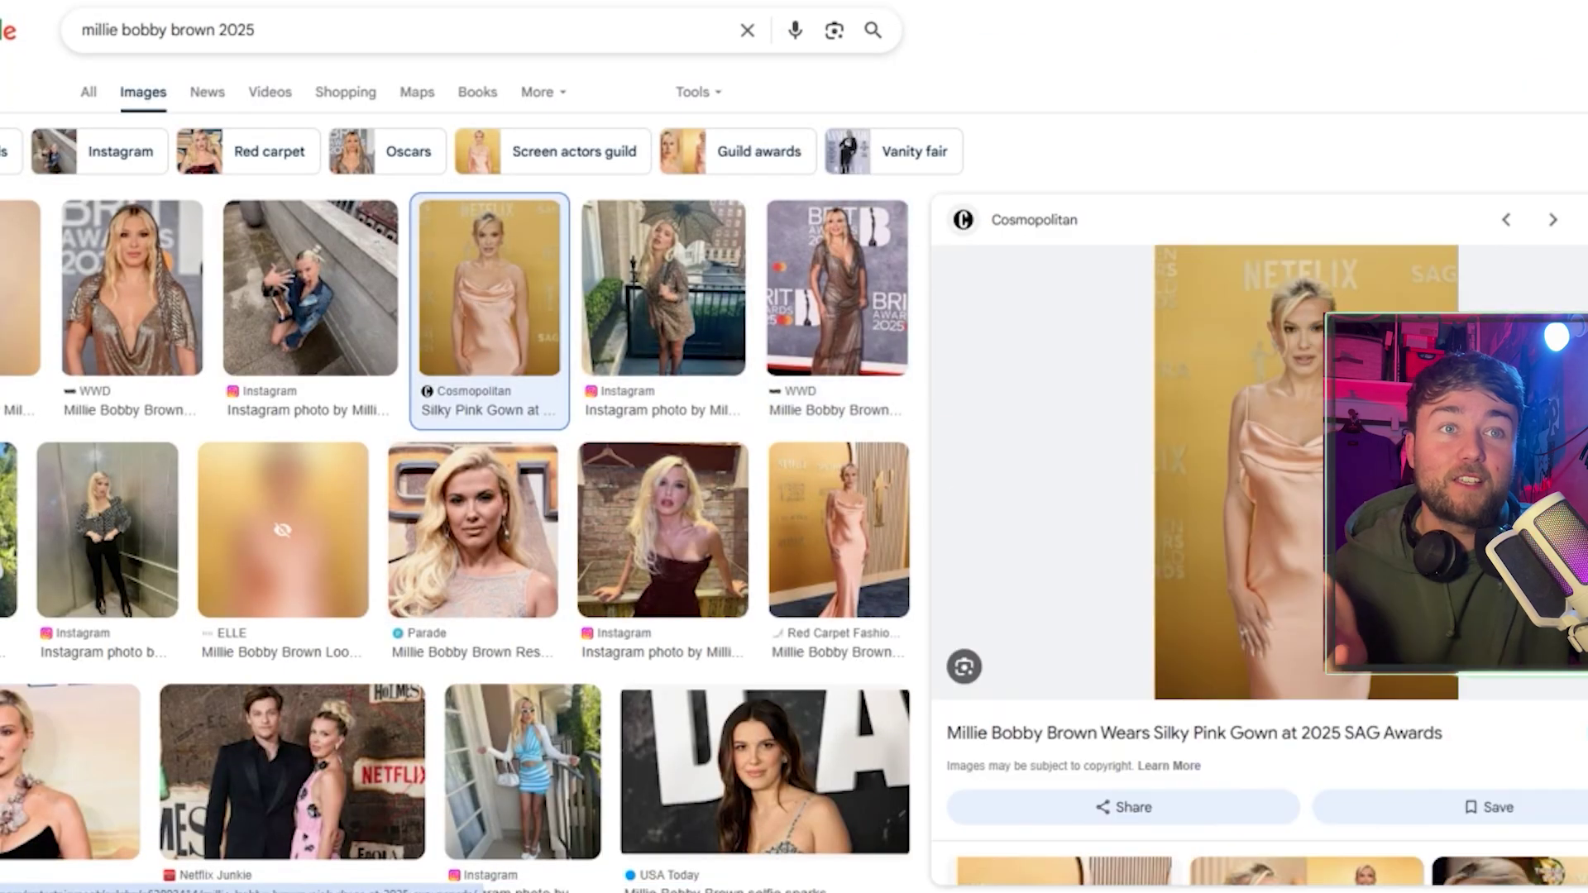
{"action": "right_click", "coordinate": [1323, 655]}
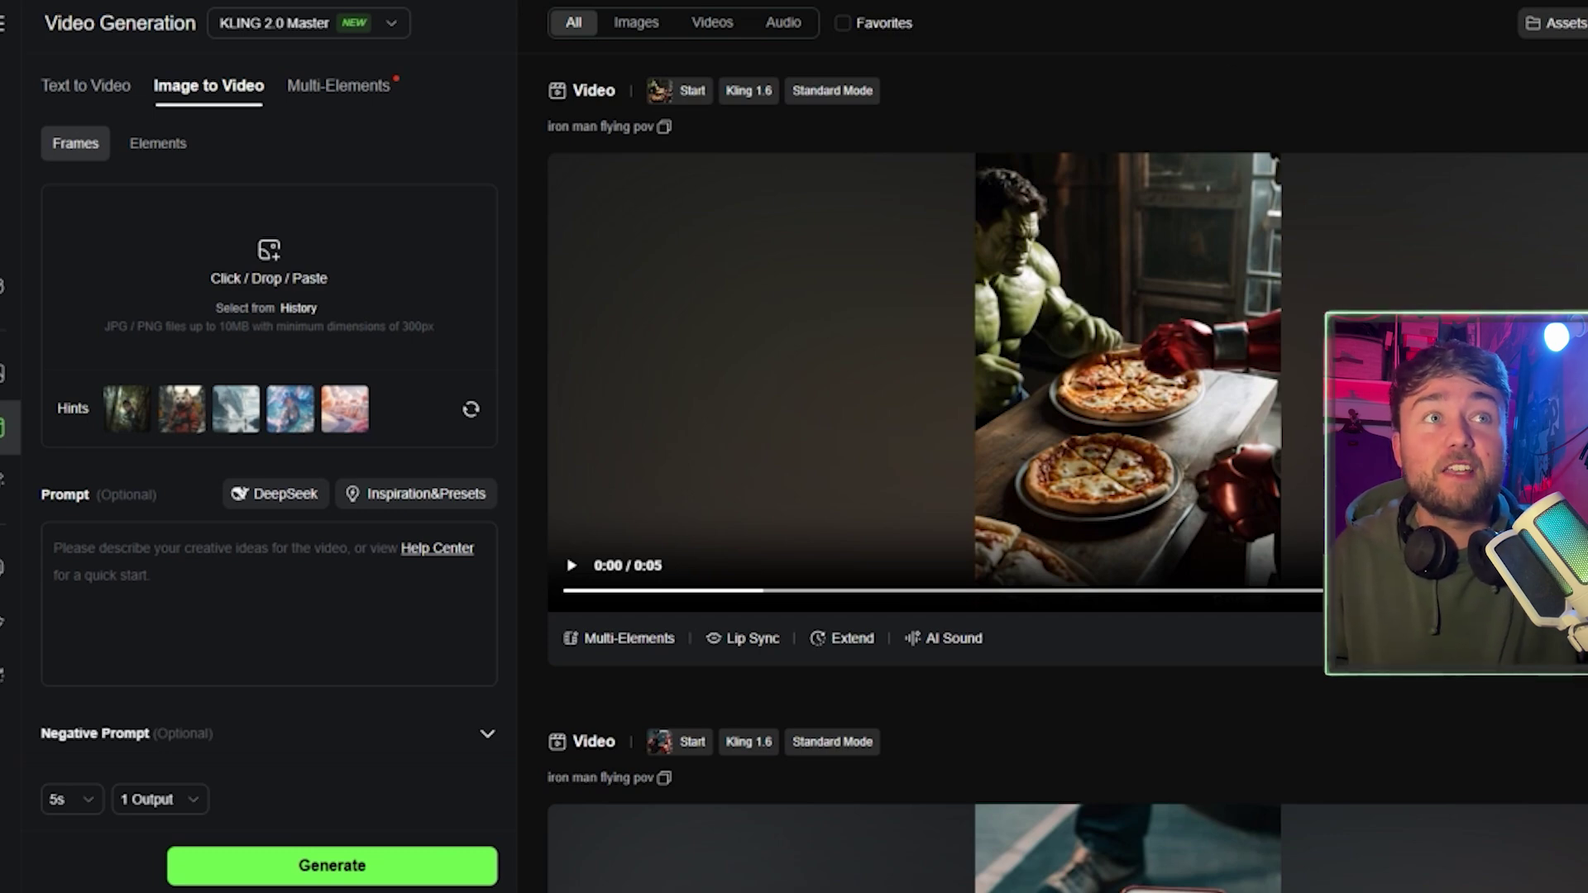
{"action": "left_click", "coordinate": [1403, 154]}
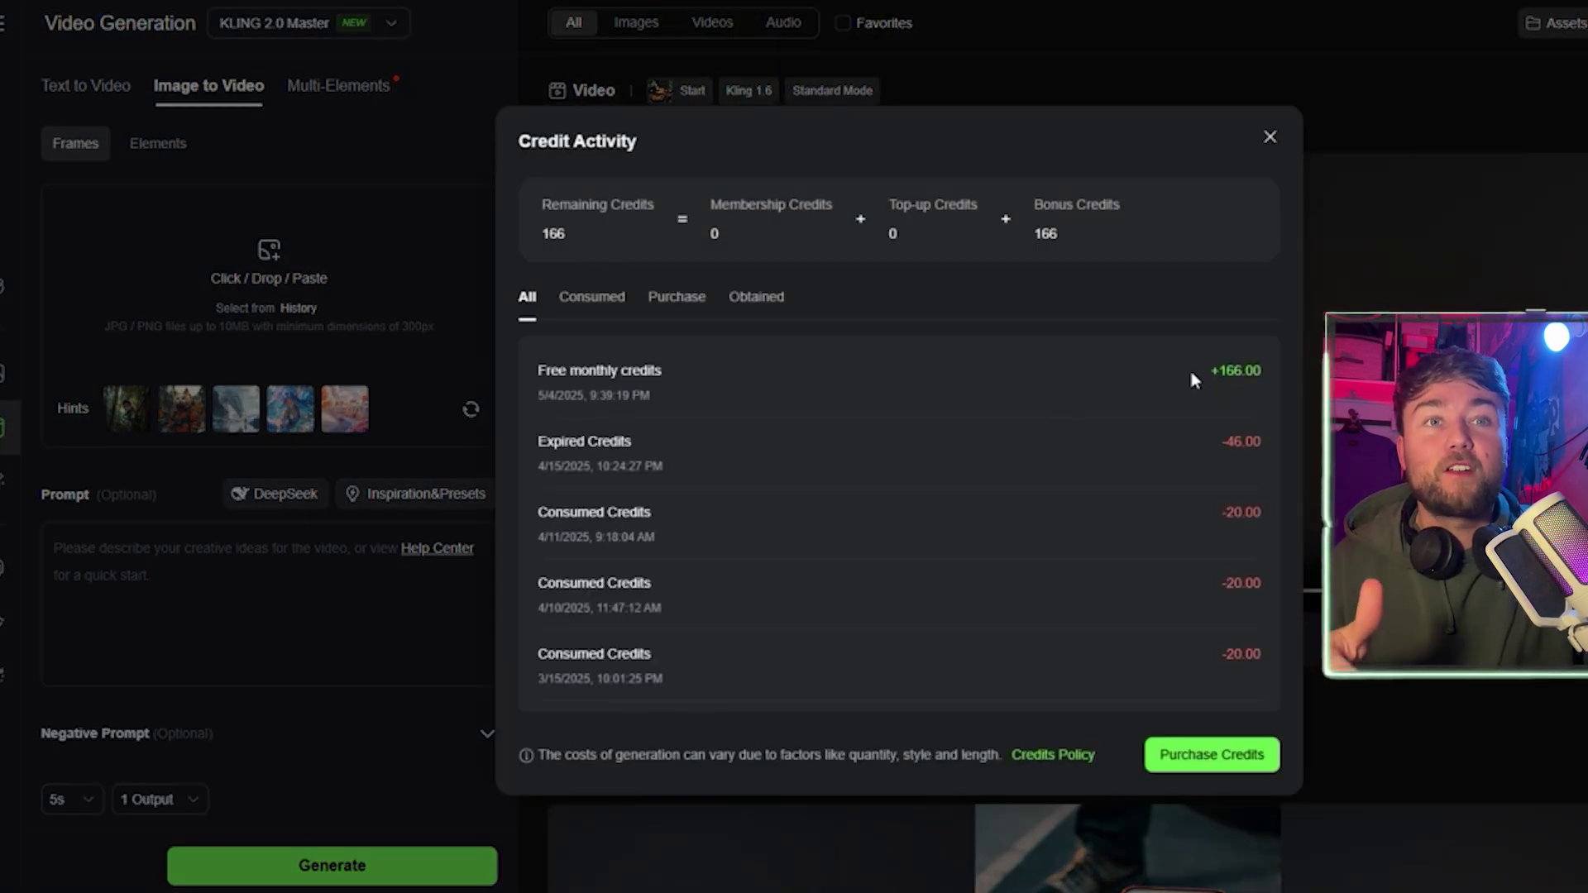
{"action": "scroll", "coordinate": [1228, 484], "scroll_direction": "down", "scroll_amount": 3}
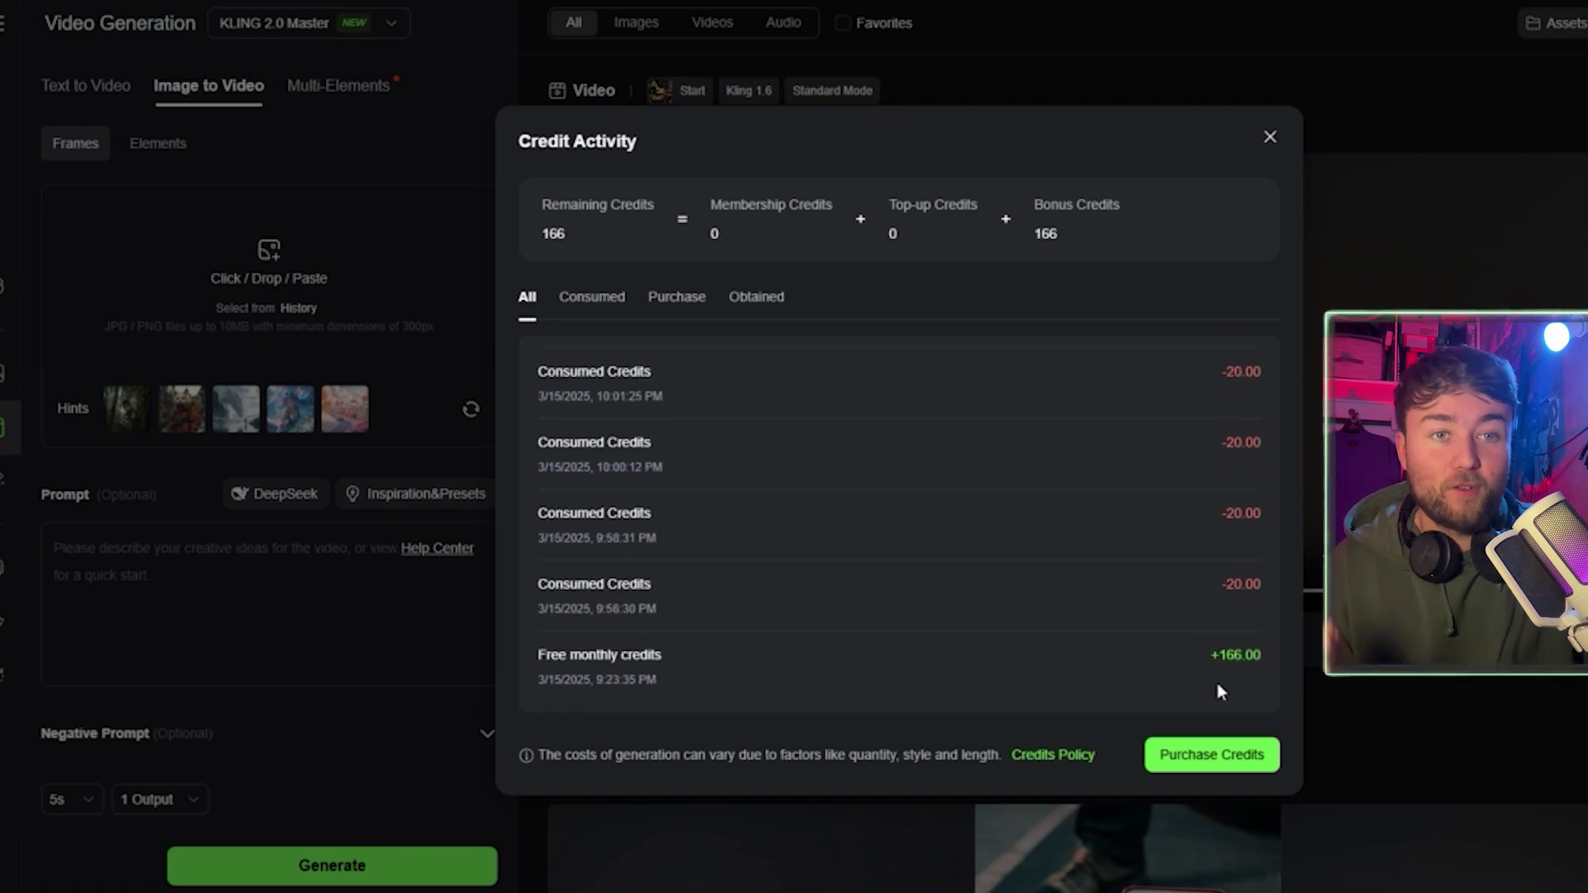
{"action": "scroll", "coordinate": [1207, 579], "scroll_direction": "up", "scroll_amount": 3}
{"action": "left_click", "coordinate": [1270, 139]}
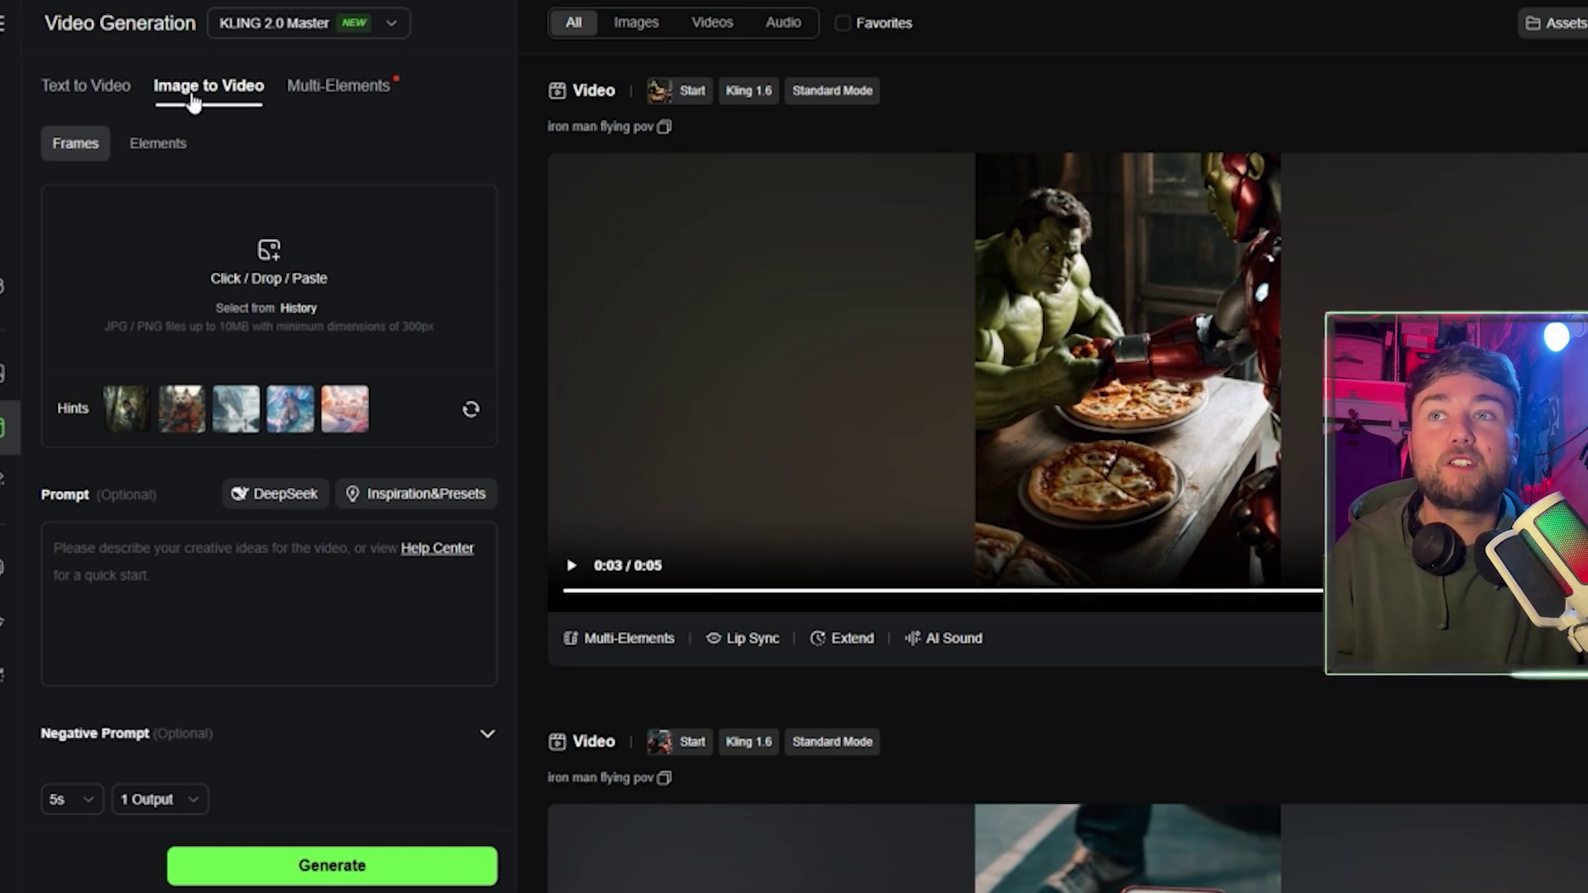
Add the kneeling childhood photo as the KLING 1.6 start frame and begin the prompt.
{"action": "left_click", "coordinate": [299, 308]}
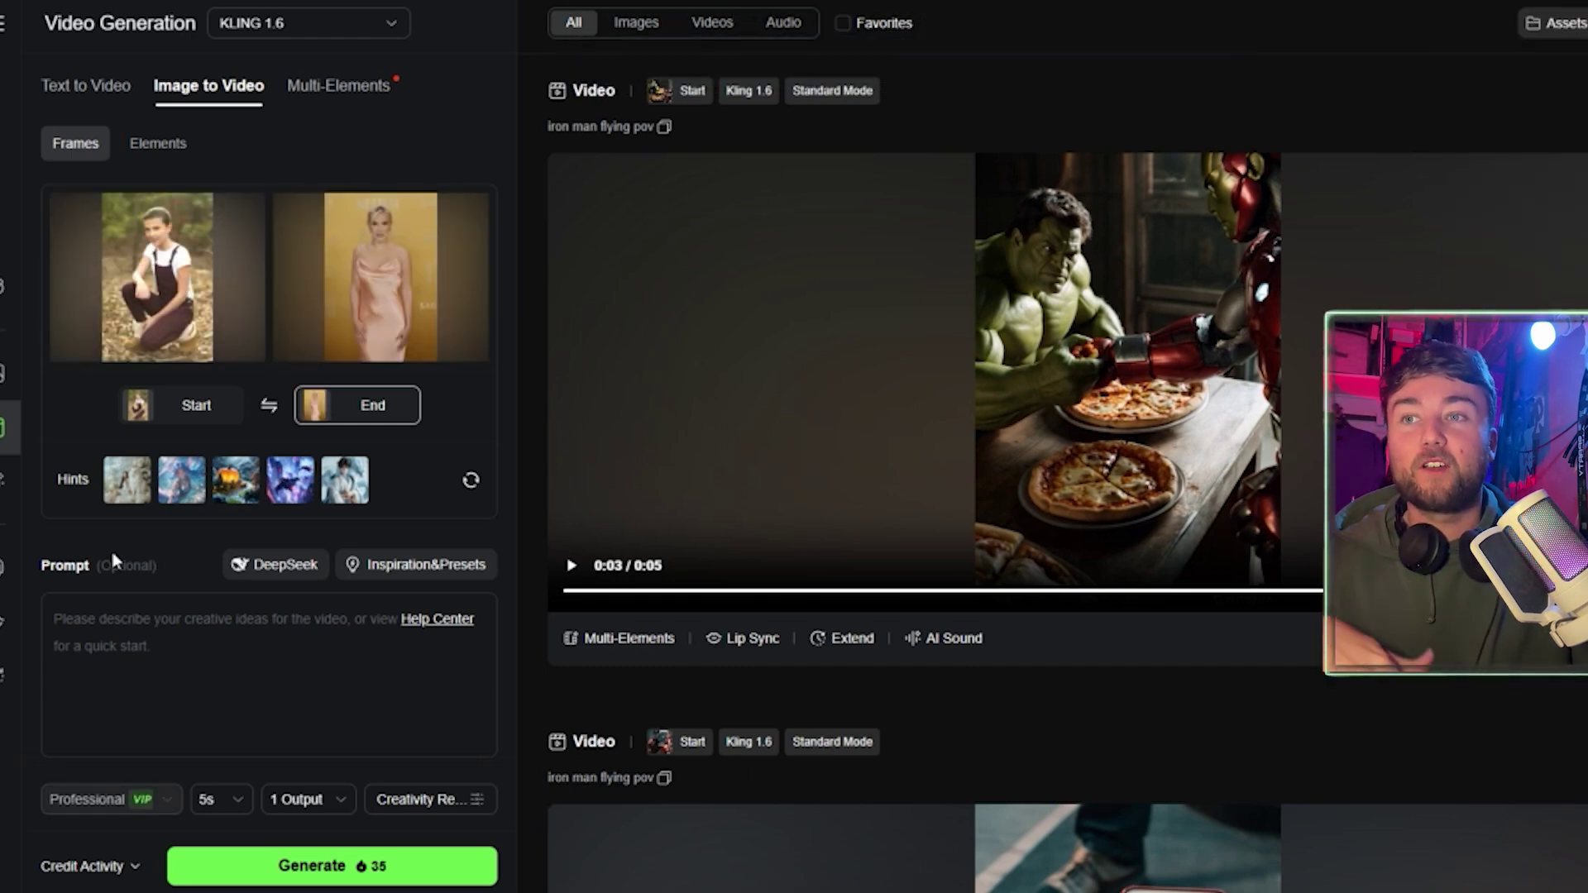
{"action": "left_click", "coordinate": [164, 626]}
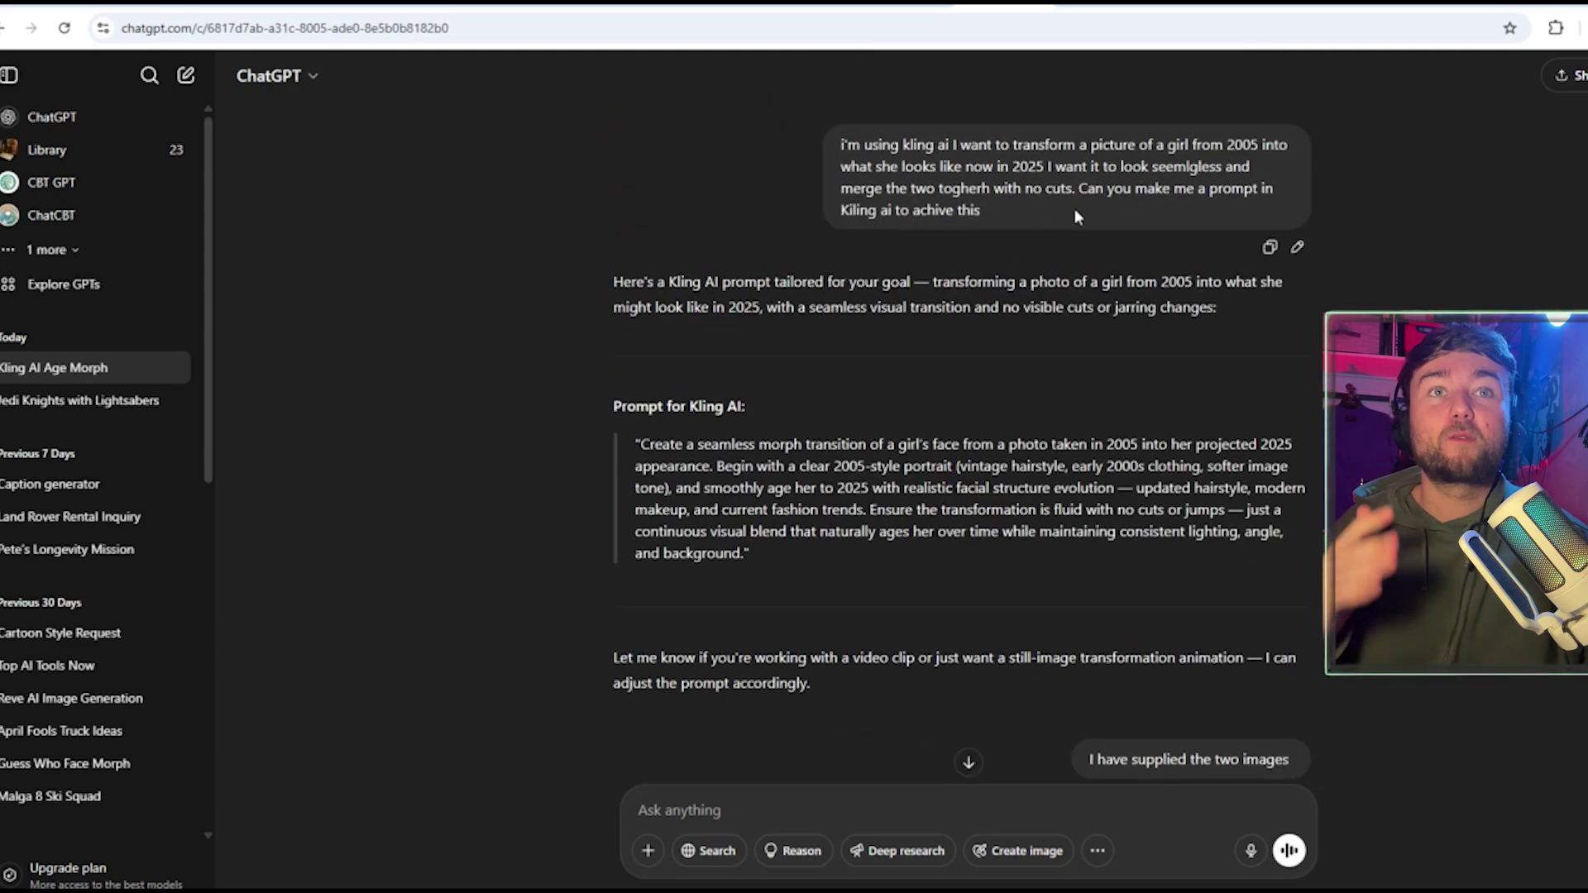
Scroll to ChatGPT's Kling age-morph prompt and select its first paragraph.
{"action": "scroll", "coordinate": [1076, 216], "scroll_direction": "down", "scroll_amount": 1}
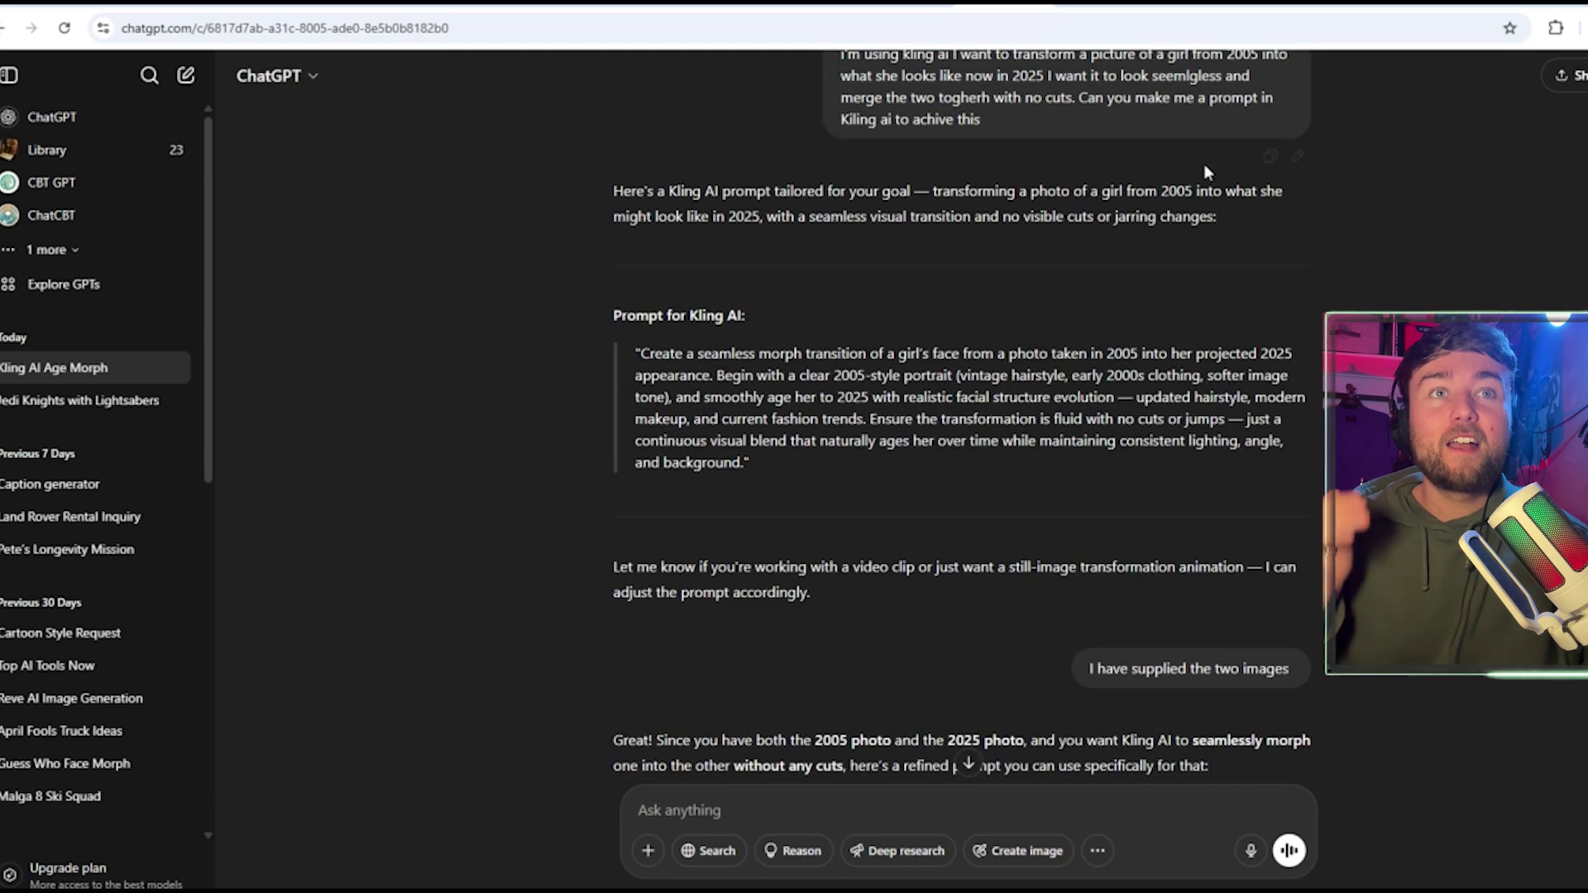
{"action": "scroll", "coordinate": [972, 236], "scroll_direction": "up", "scroll_amount": 1}
{"action": "scroll", "coordinate": [953, 236], "scroll_direction": "down", "scroll_amount": 3}
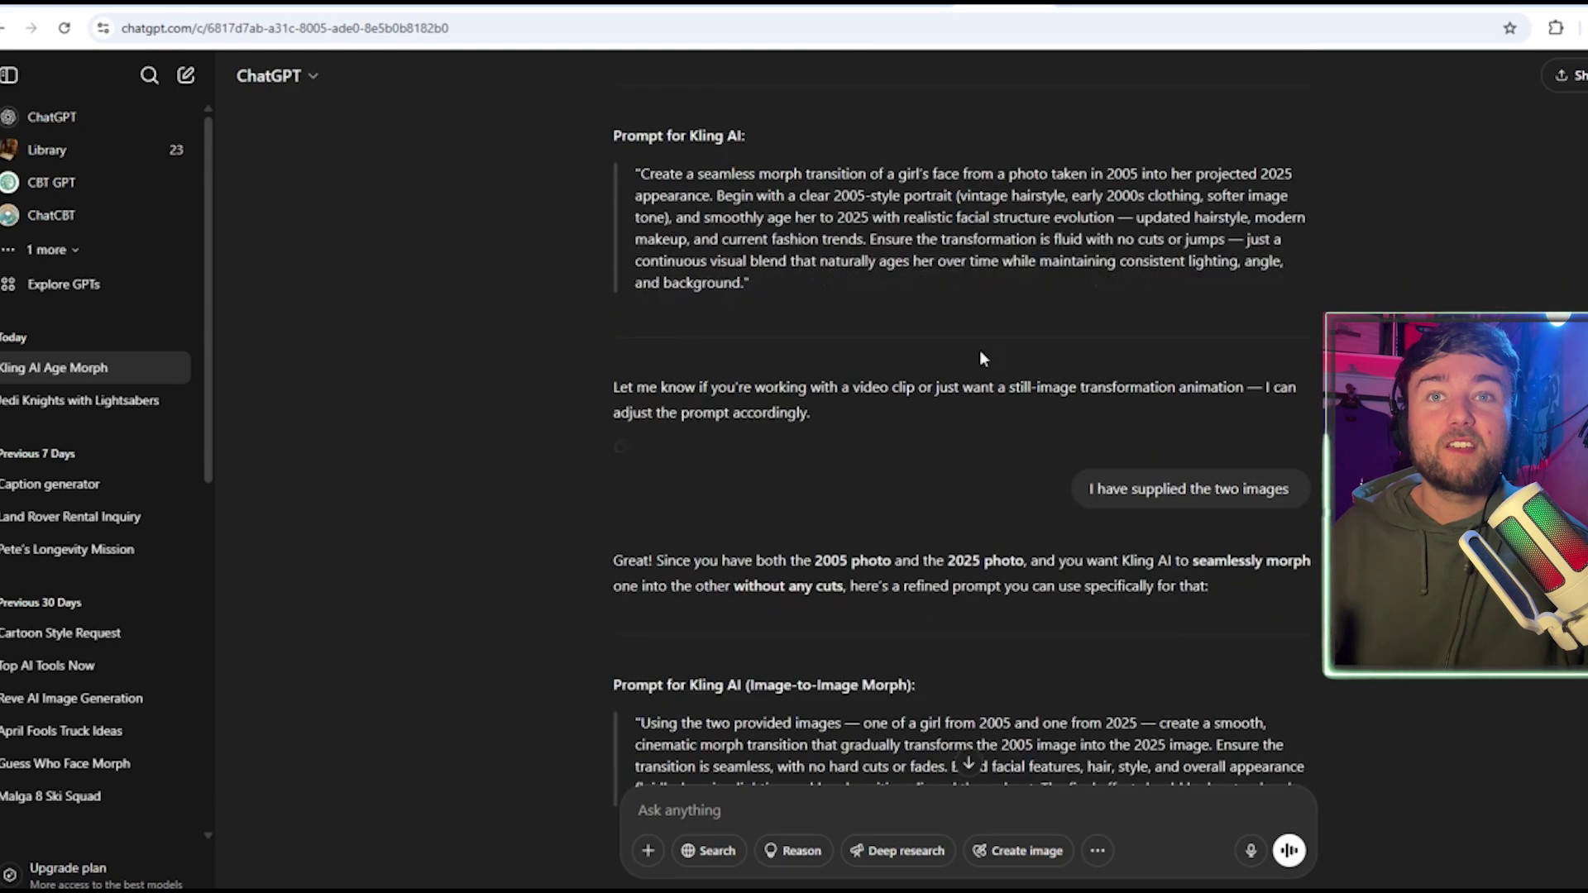
{"action": "left_click_drag", "start_coordinate": [748, 285], "coordinate": [636, 171]}
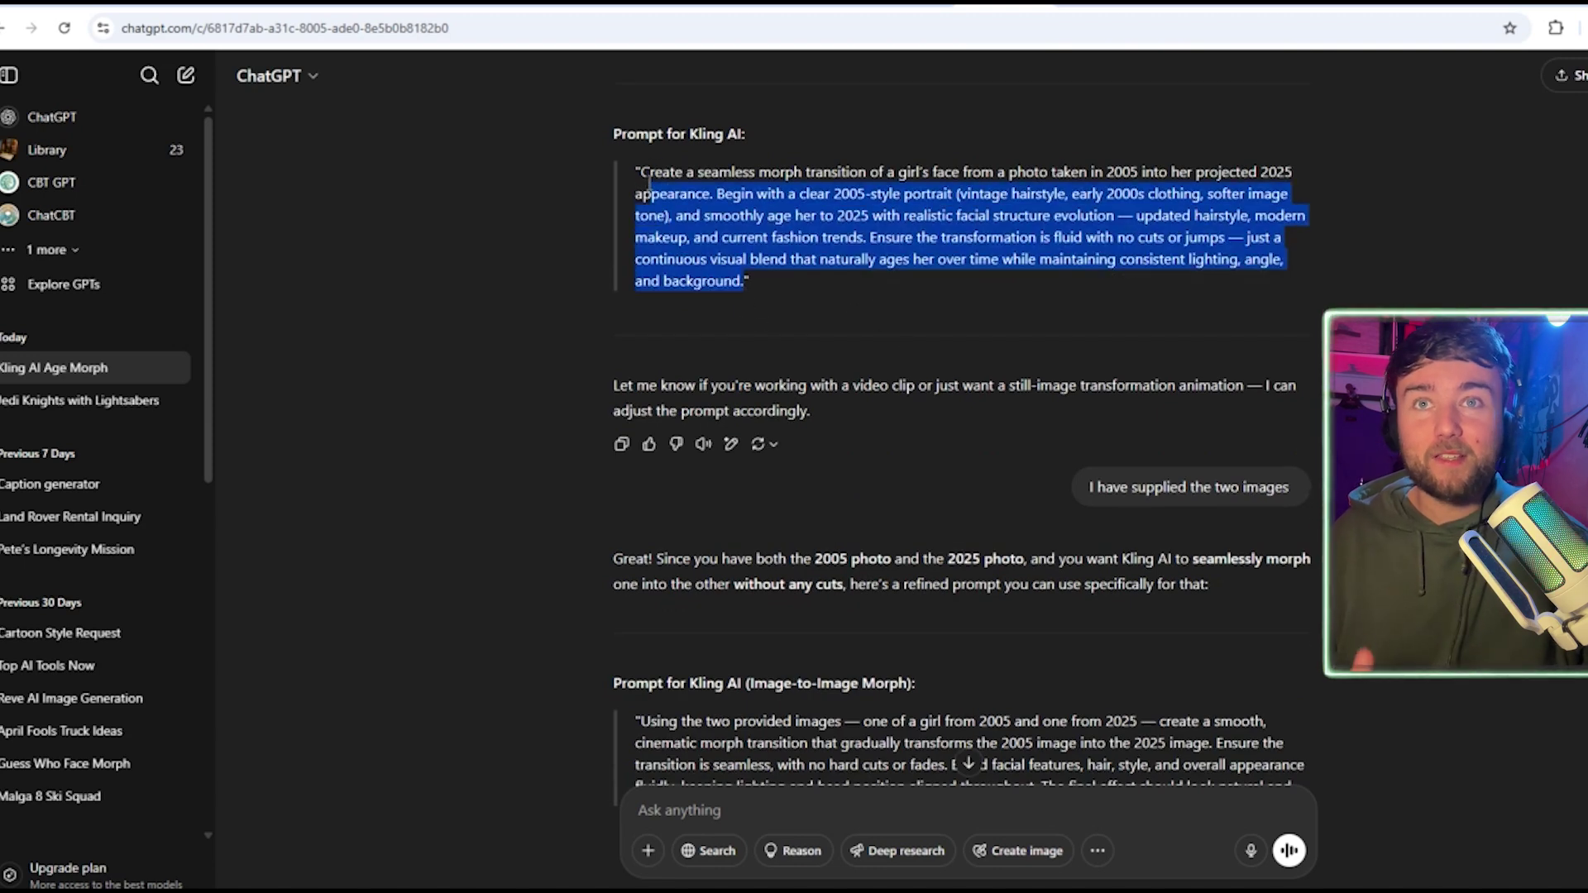
{"action": "left_click", "coordinate": [716, 197]}
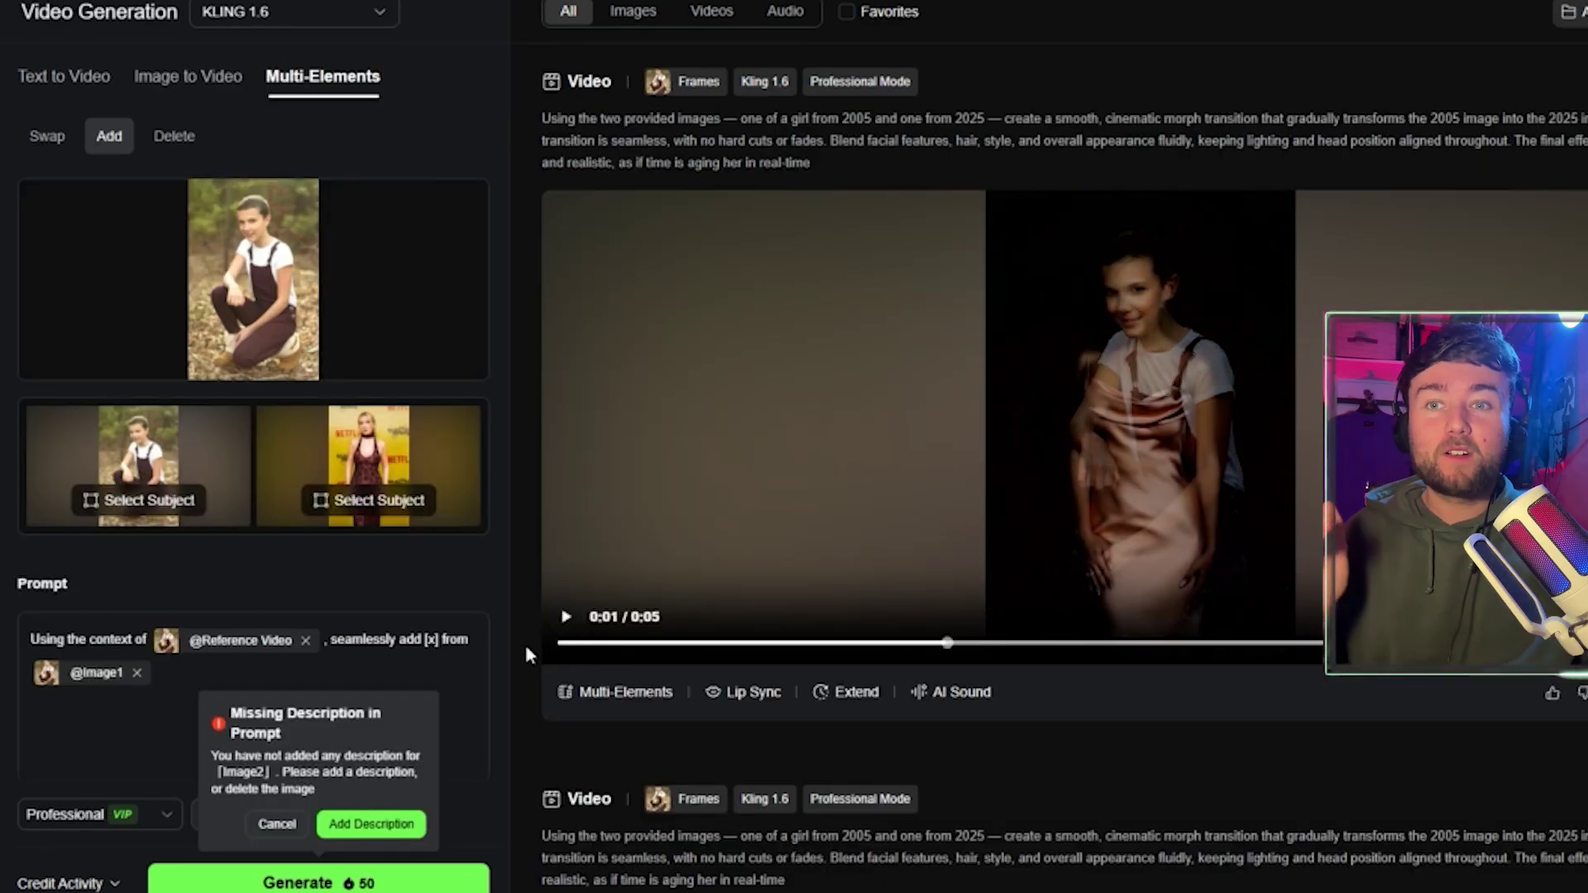
Replay, pause and resume the 5-second kneeling-girl-to-pink-gown morph video to review it.
{"action": "left_click", "coordinate": [577, 647]}
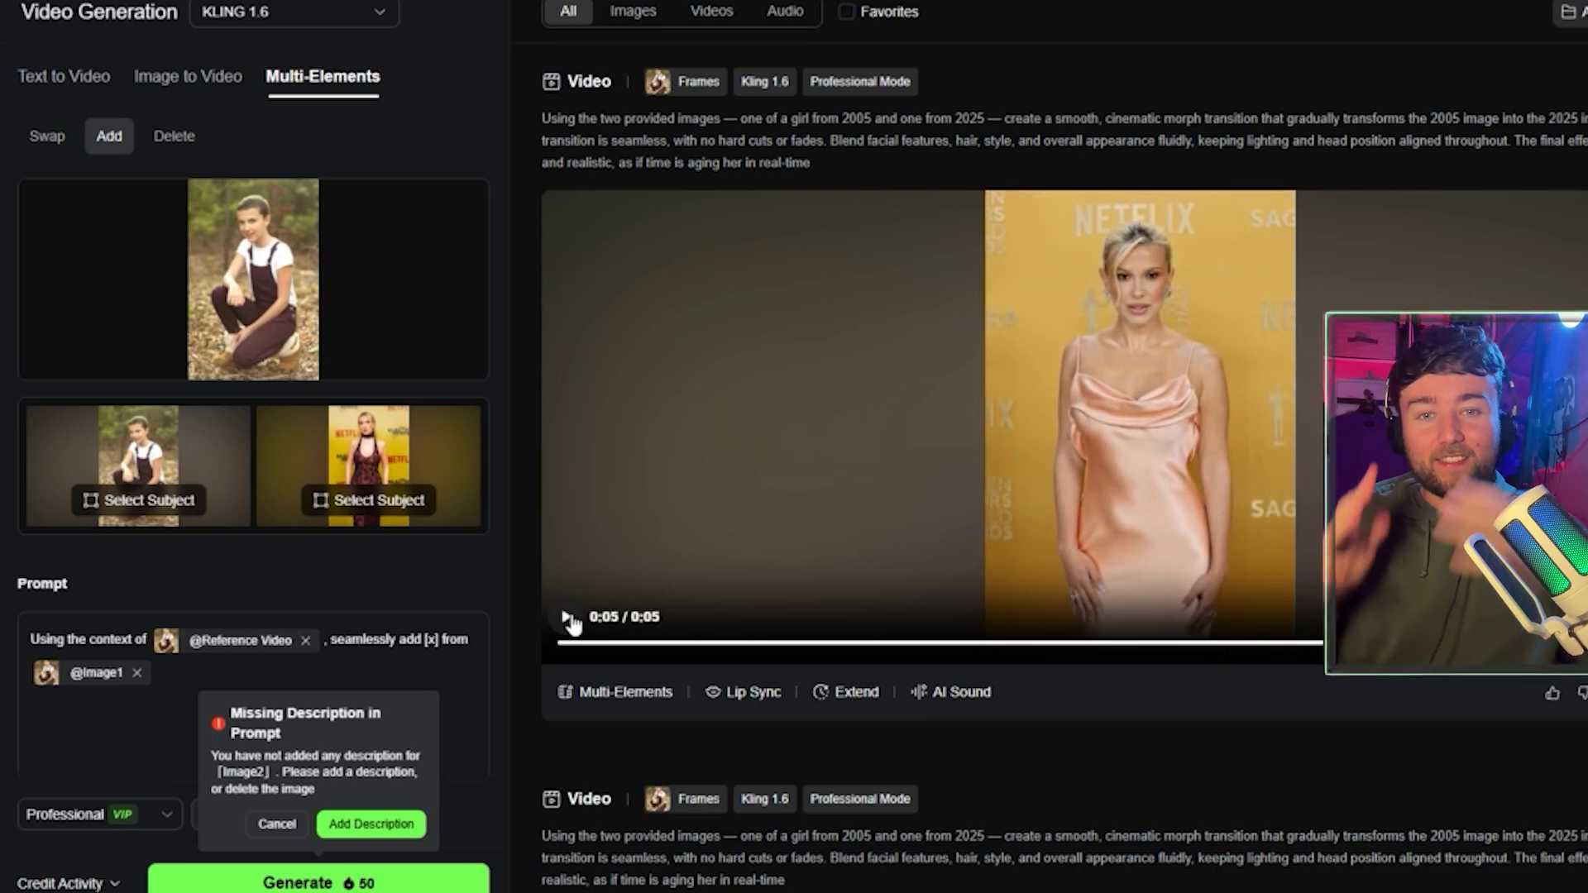
{"action": "left_click", "coordinate": [568, 619]}
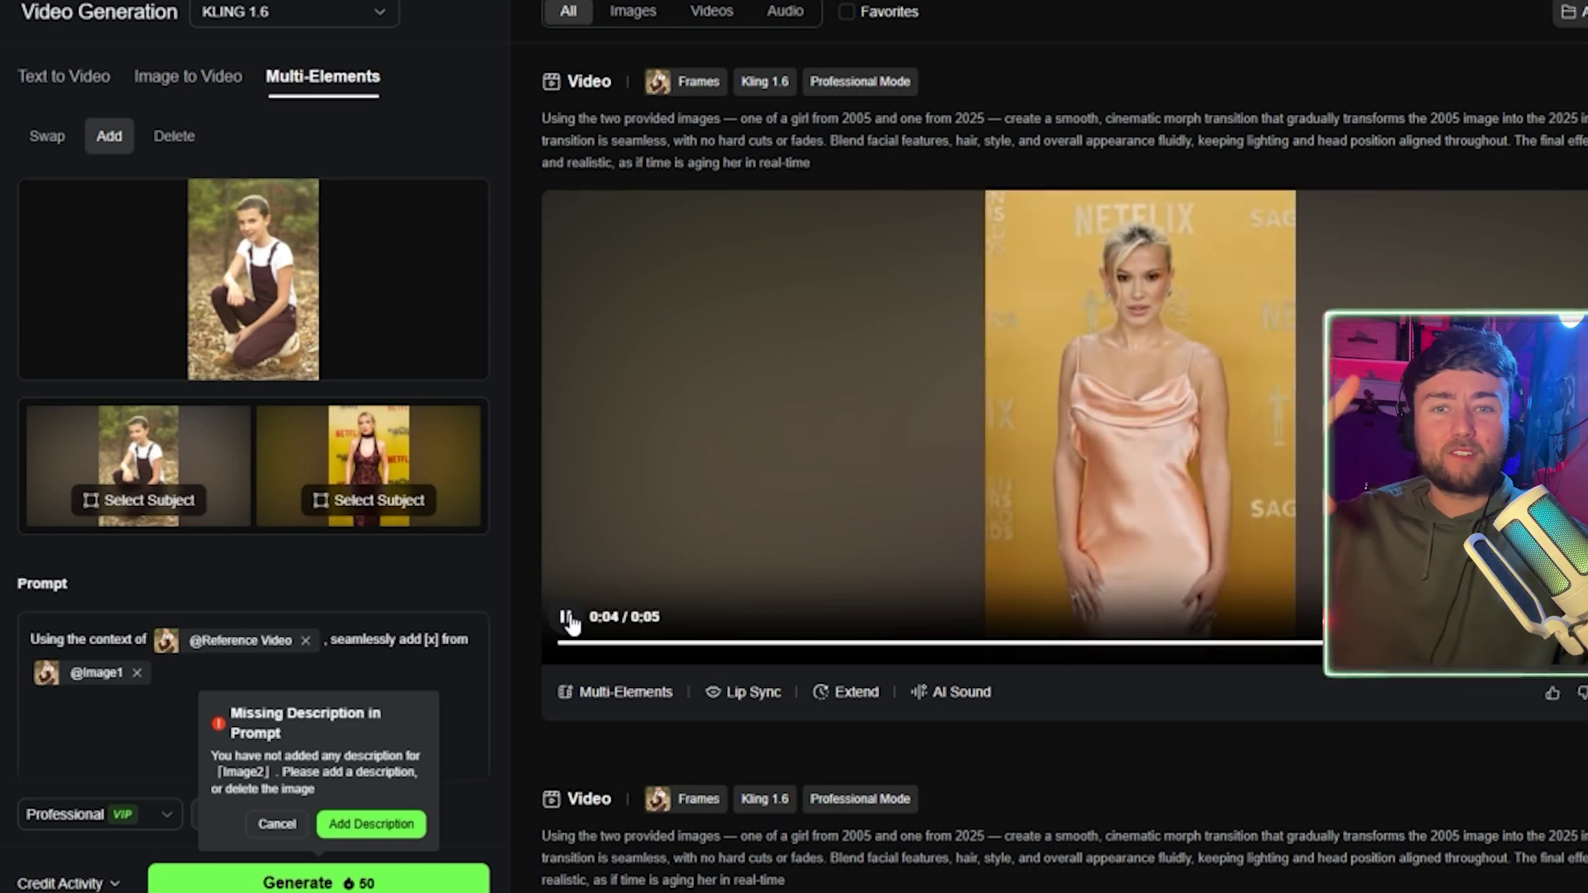
{"action": "left_click", "coordinate": [569, 618]}
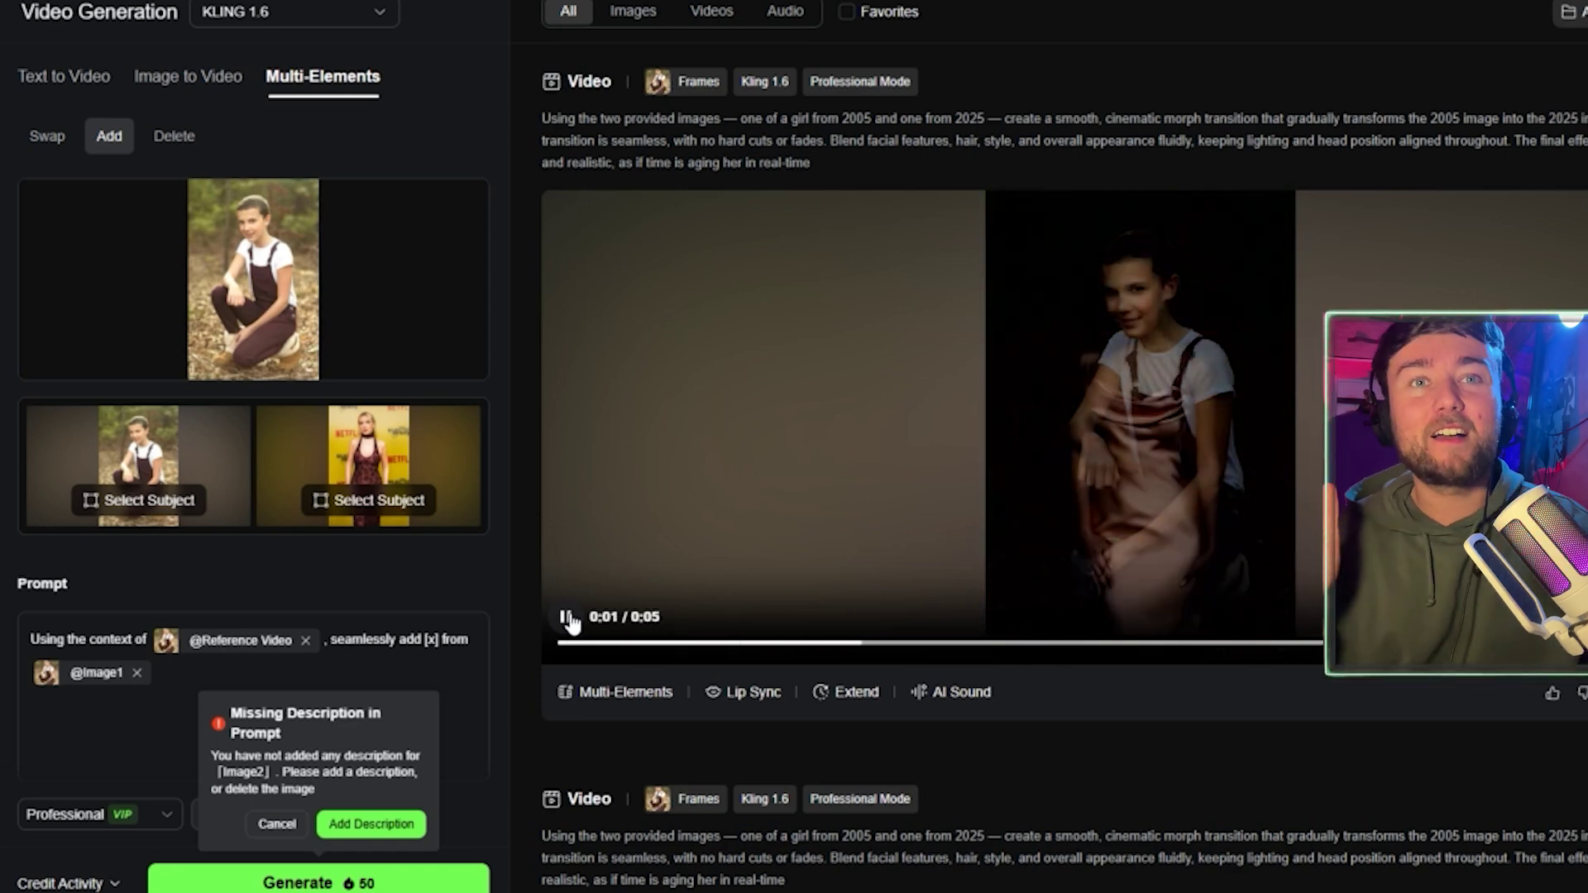
{"action": "left_click", "coordinate": [567, 618]}
{"action": "left_click", "coordinate": [569, 621]}
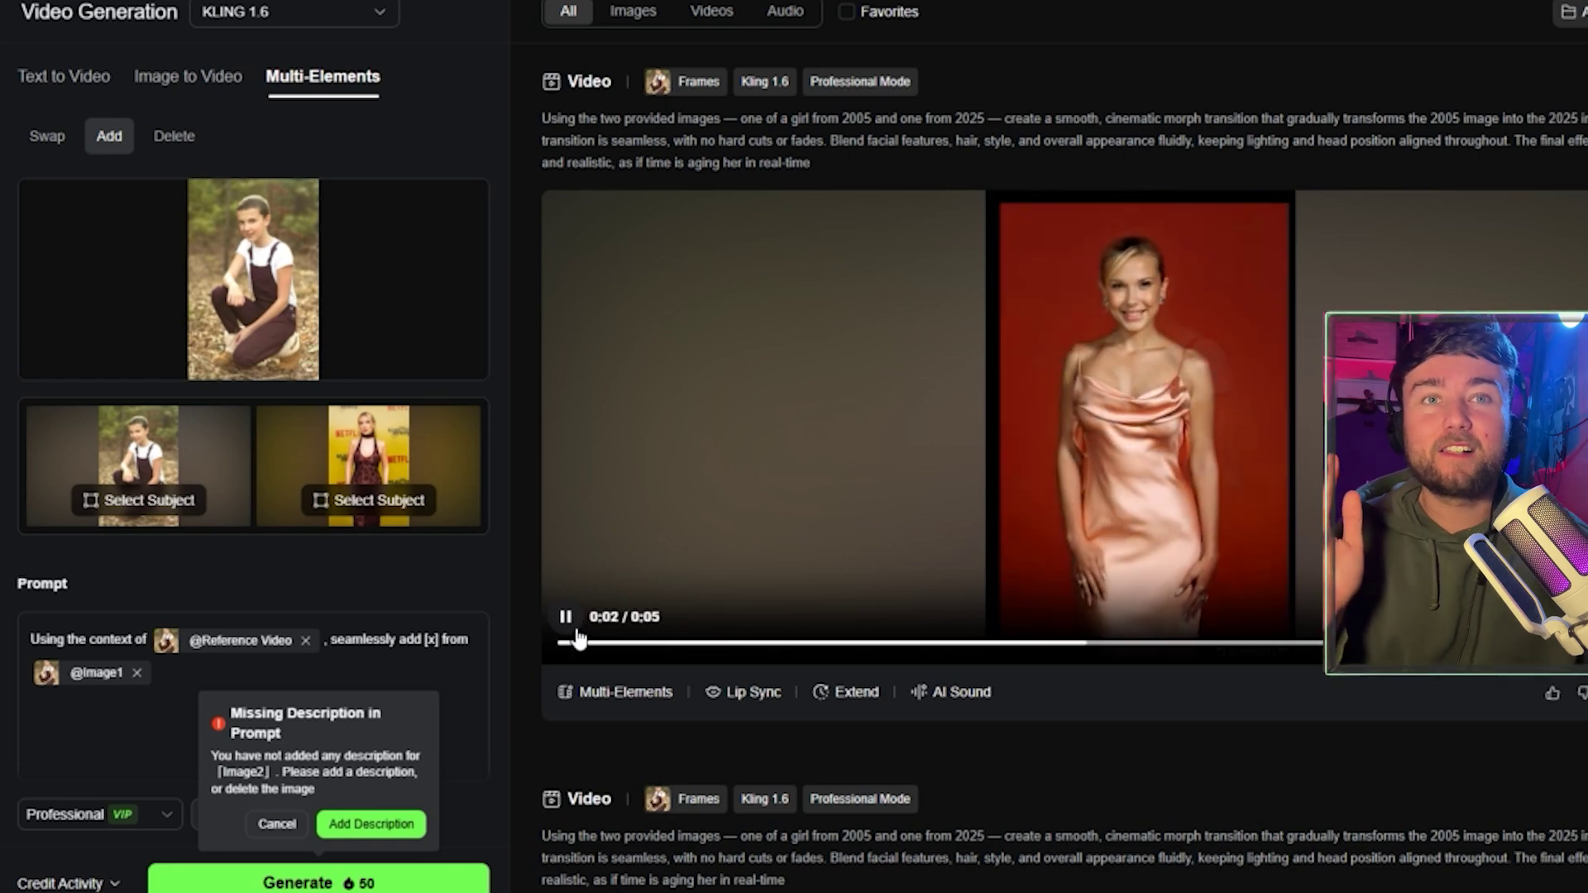
{"action": "scroll", "coordinate": [809, 488], "scroll_direction": "down", "scroll_amount": 4}
{"action": "scroll", "coordinate": [814, 562], "scroll_direction": "up", "scroll_amount": 4}
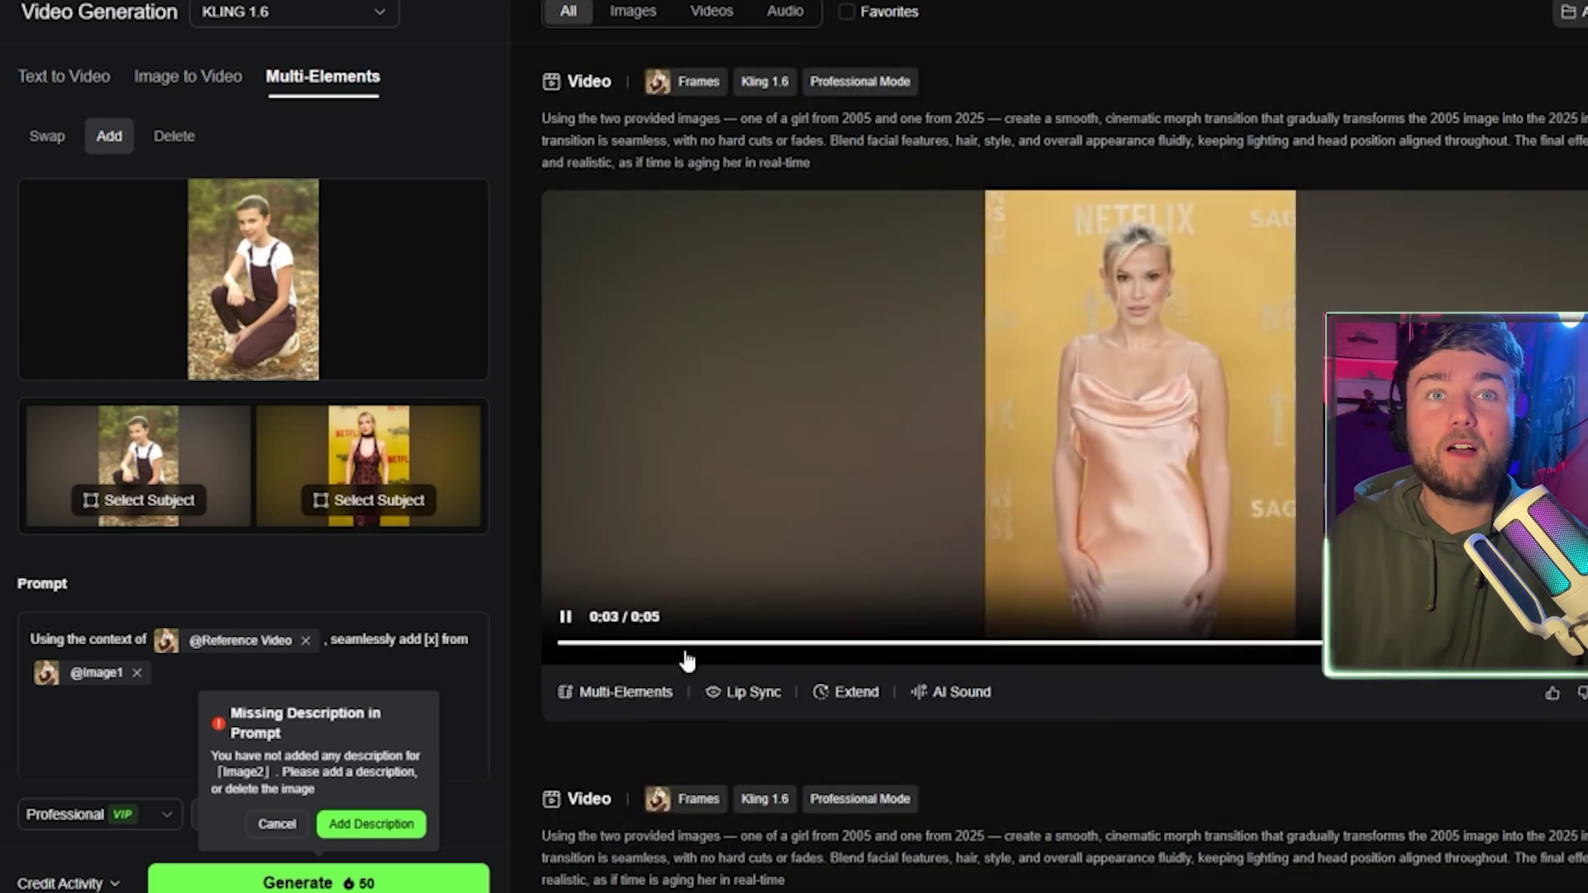
{"action": "left_click", "coordinate": [566, 618]}
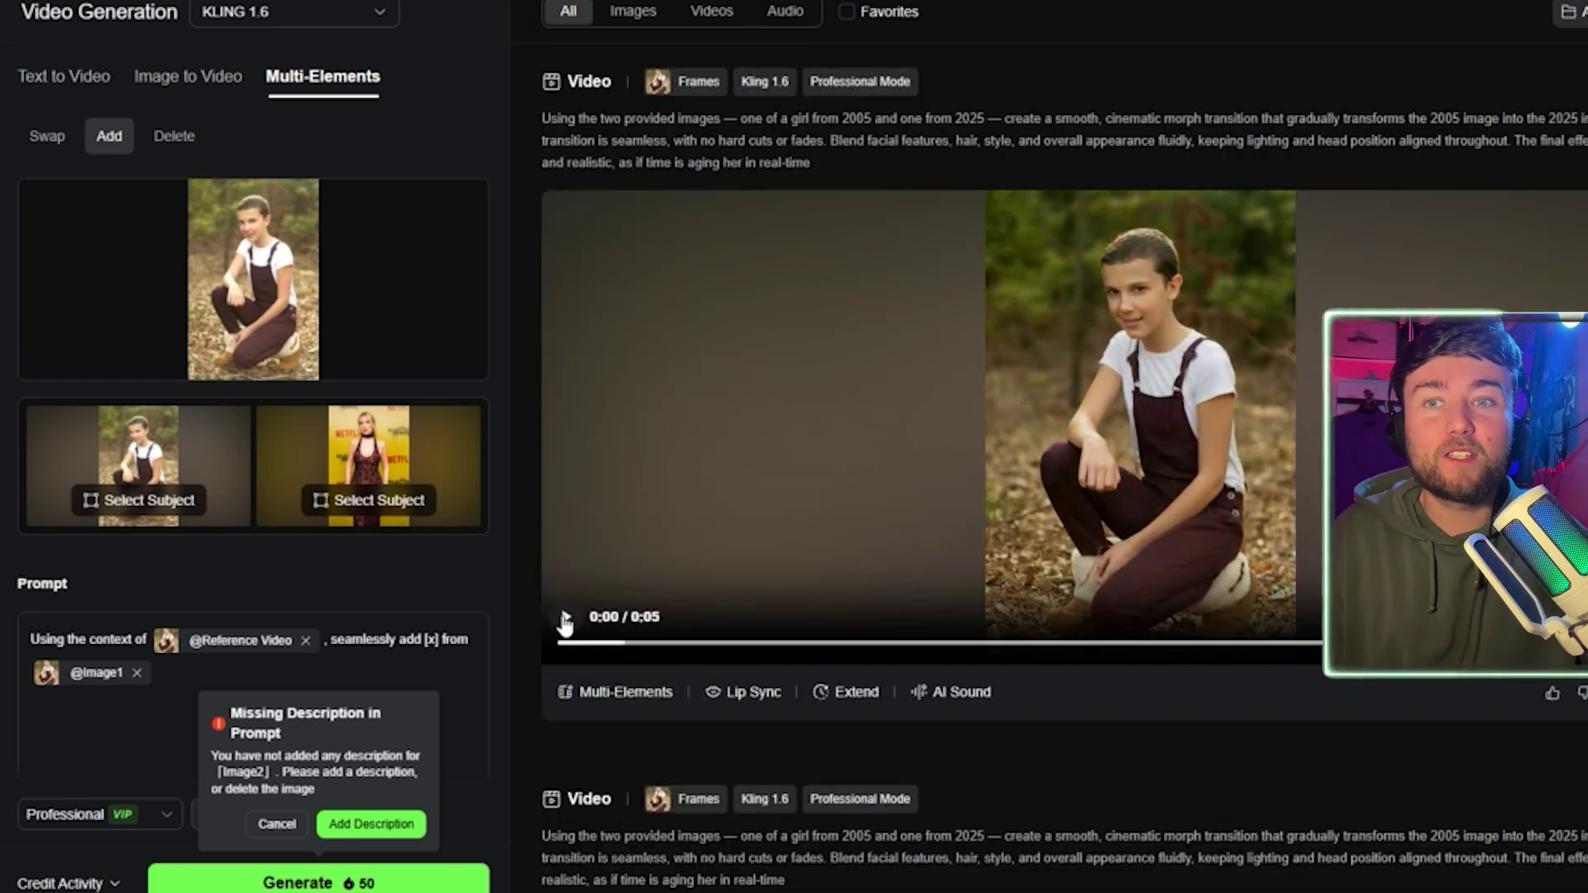
{"action": "left_click", "coordinate": [567, 621]}
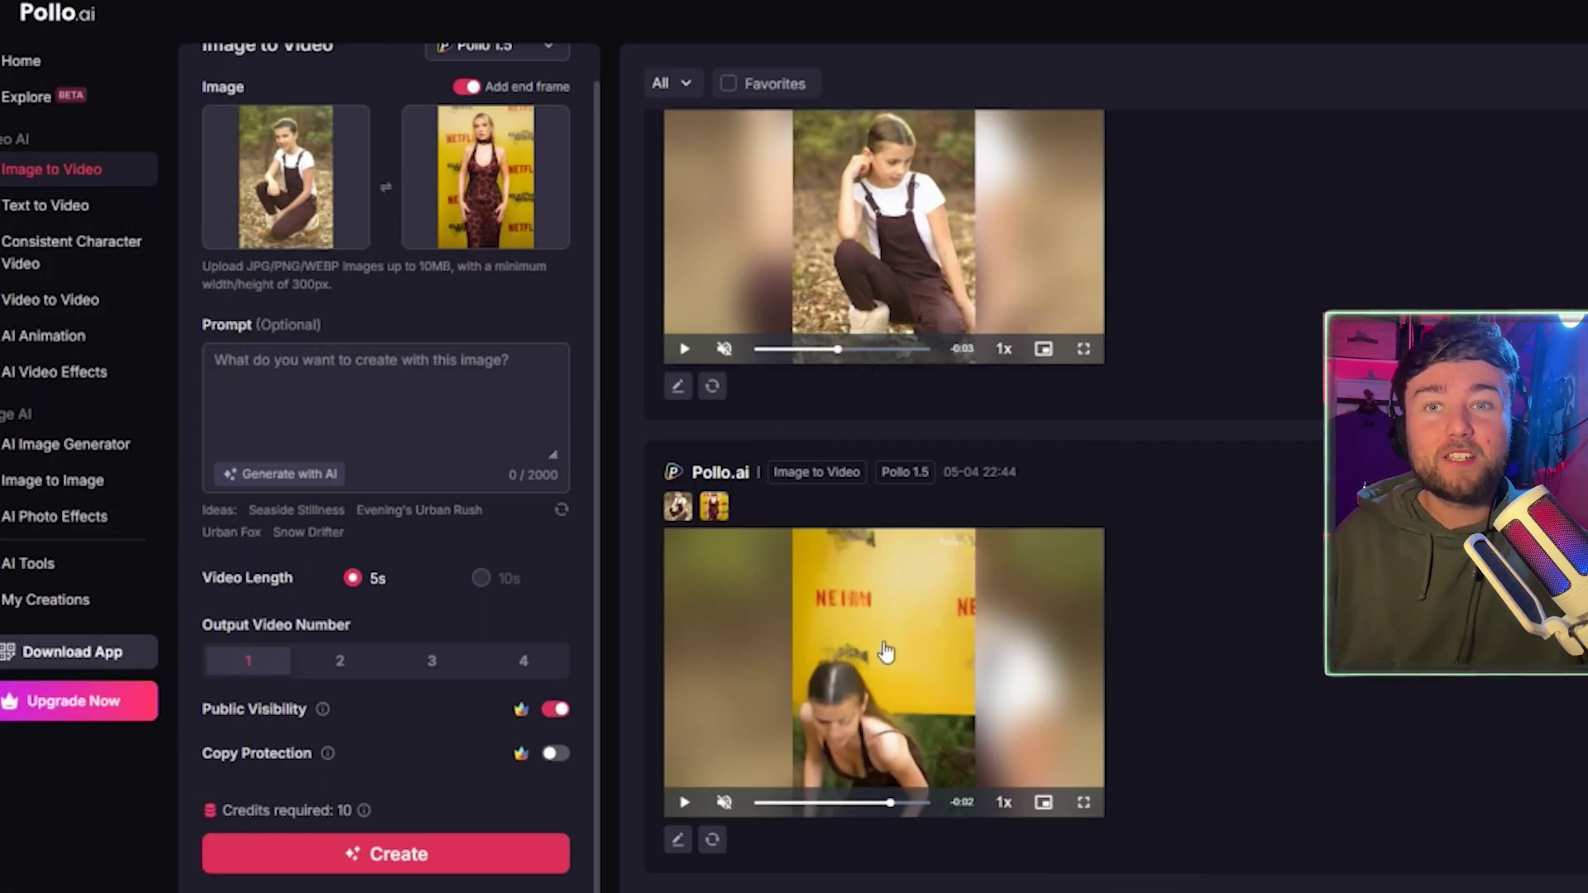
Play and pause the second Pollo.ai morph result, then scroll through earlier generations.
{"action": "mouse_move", "coordinate": [843, 600]}
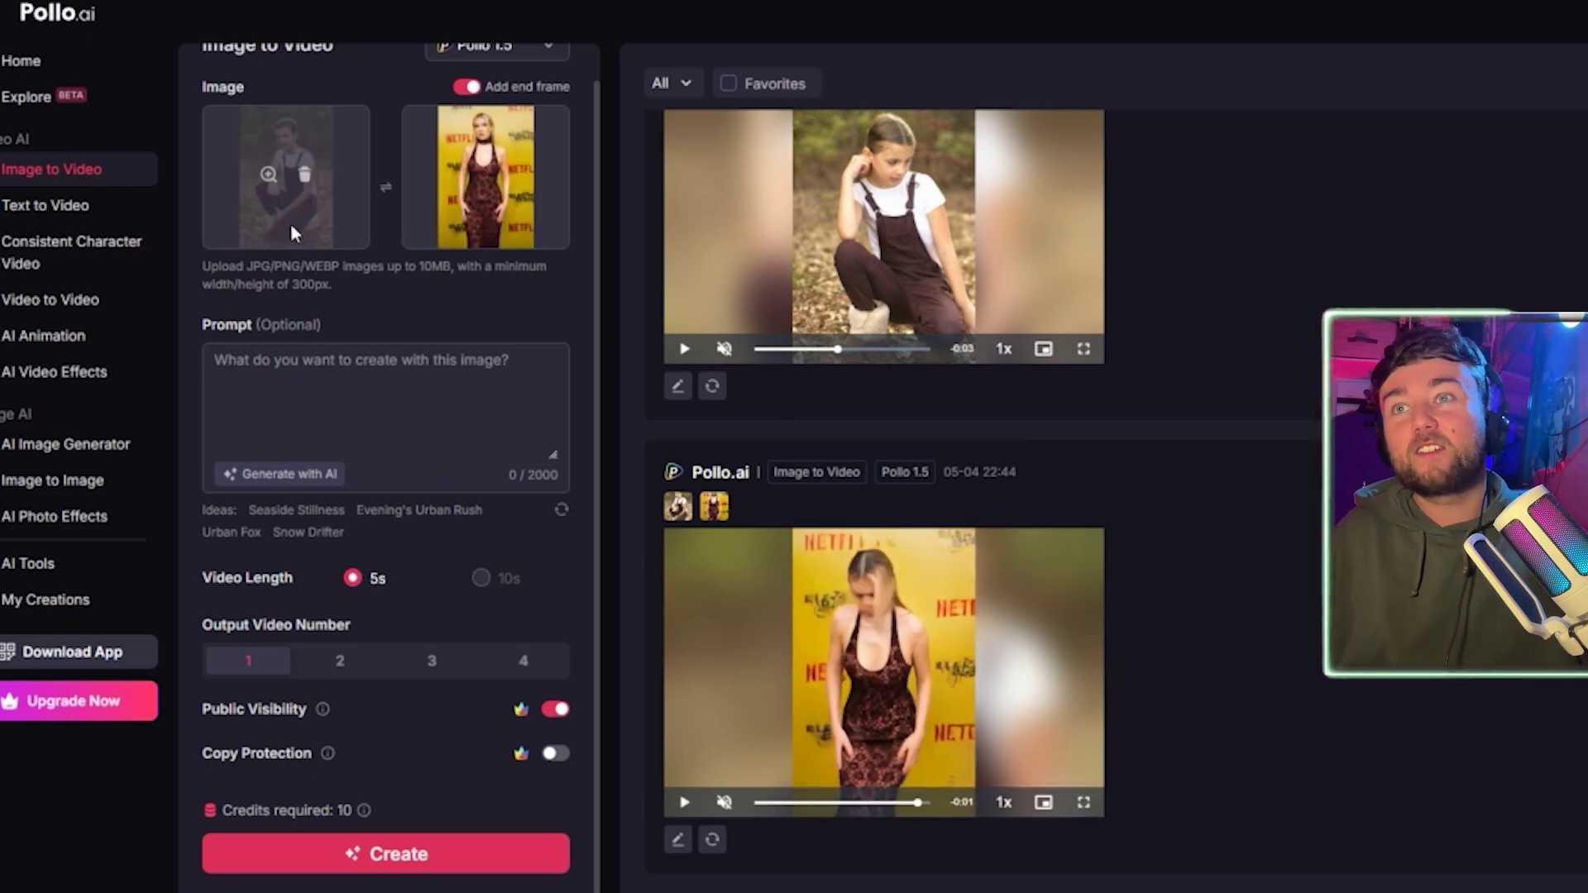
{"action": "mouse_move", "coordinate": [293, 176]}
{"action": "left_click", "coordinate": [684, 803]}
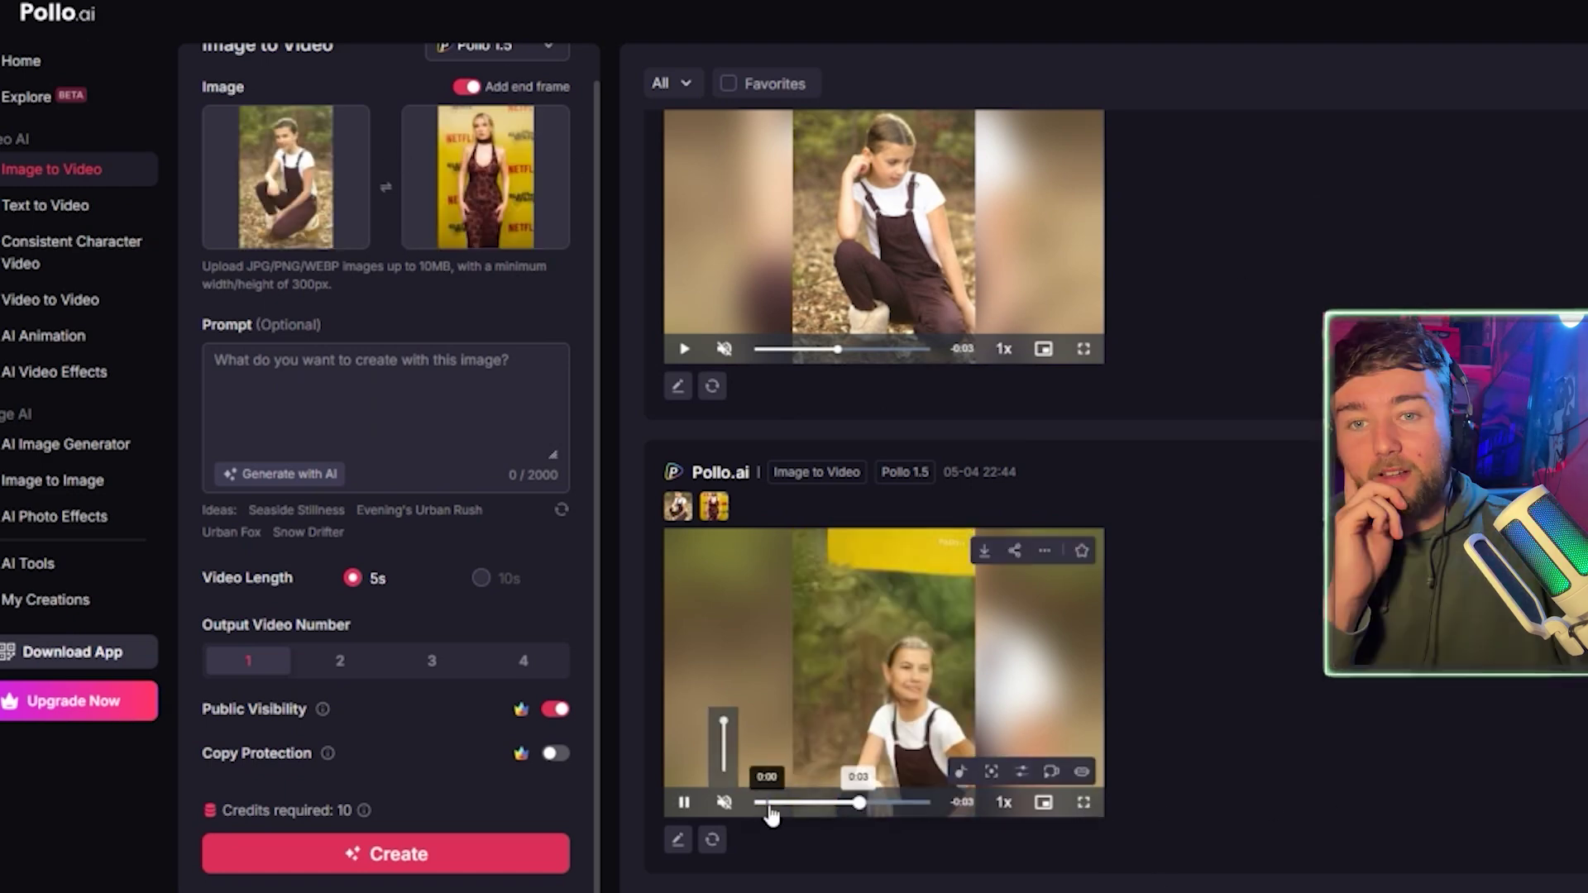
{"action": "left_click", "coordinate": [686, 804]}
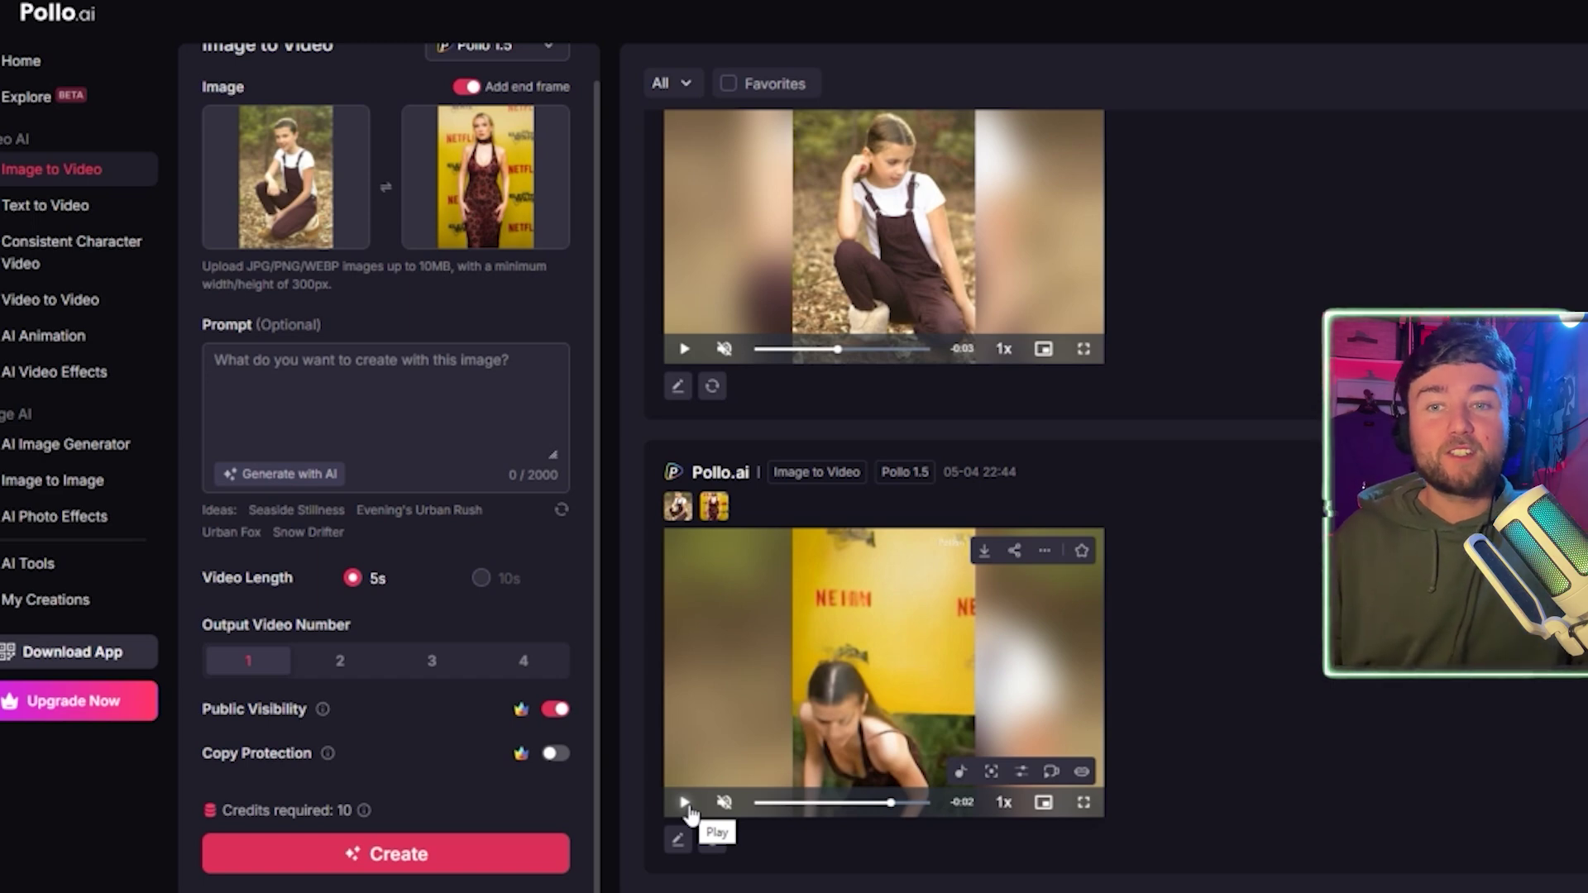
{"action": "left_click", "coordinate": [686, 804]}
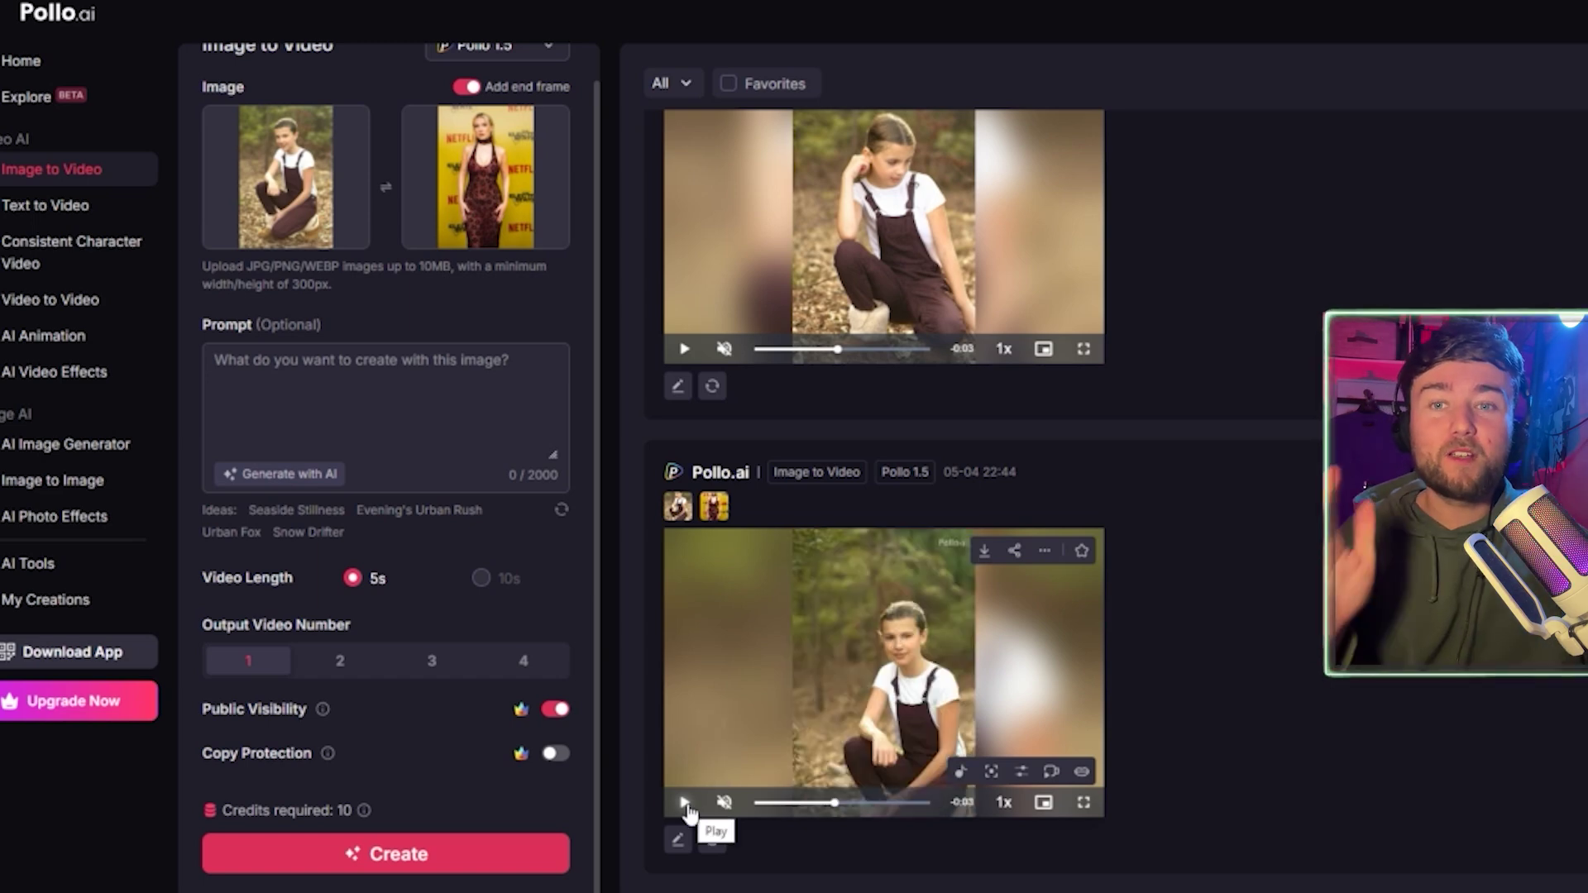
{"action": "left_click", "coordinate": [686, 804]}
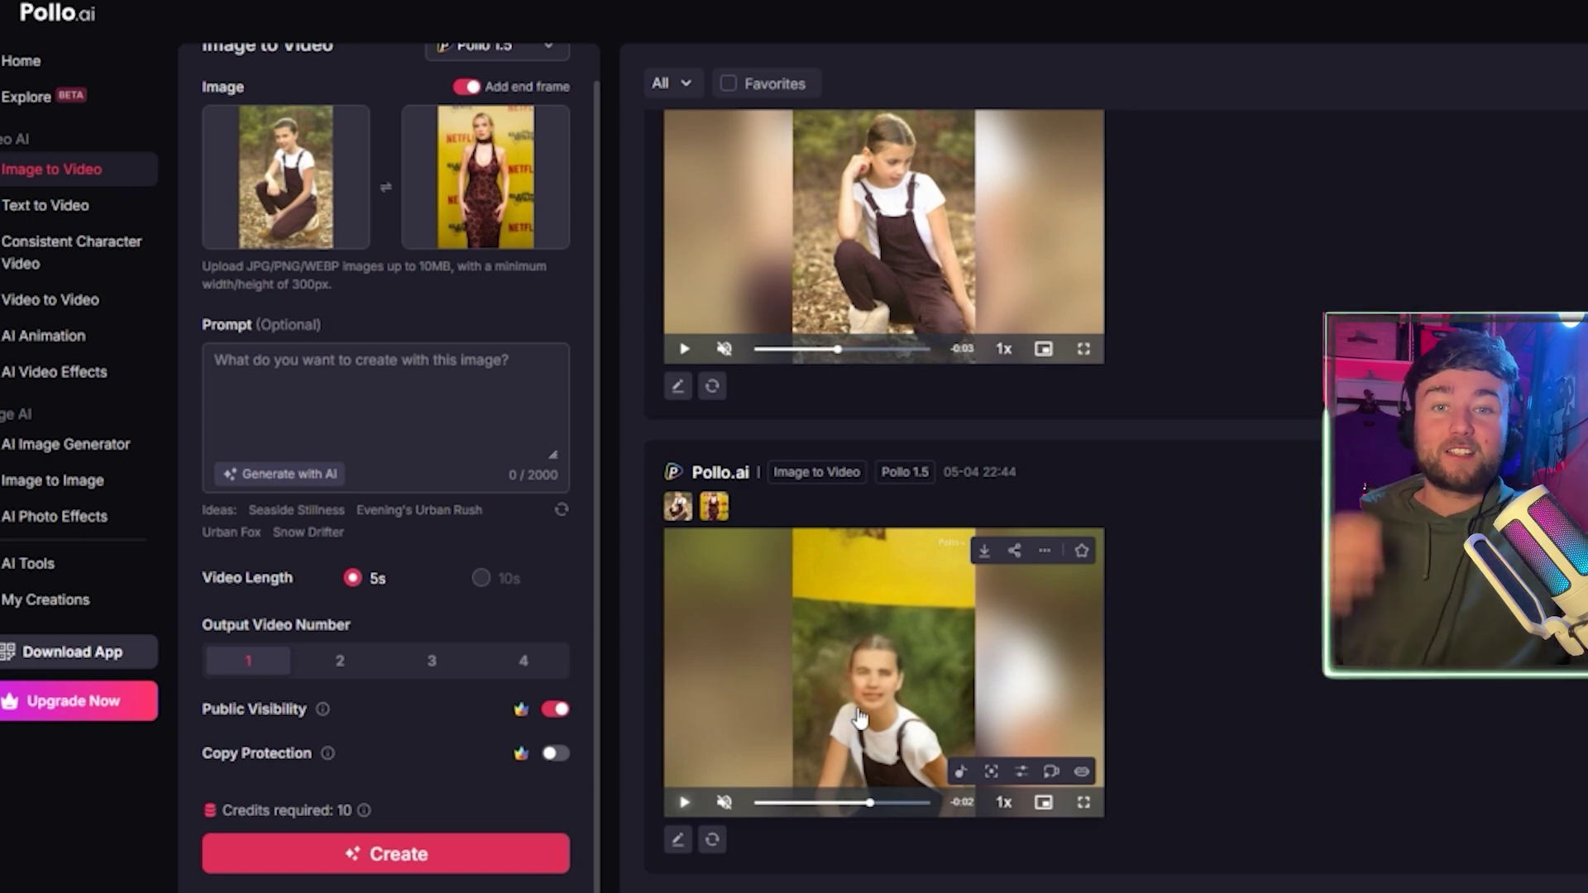
{"action": "scroll", "coordinate": [1180, 421], "scroll_direction": "up", "scroll_amount": 3}
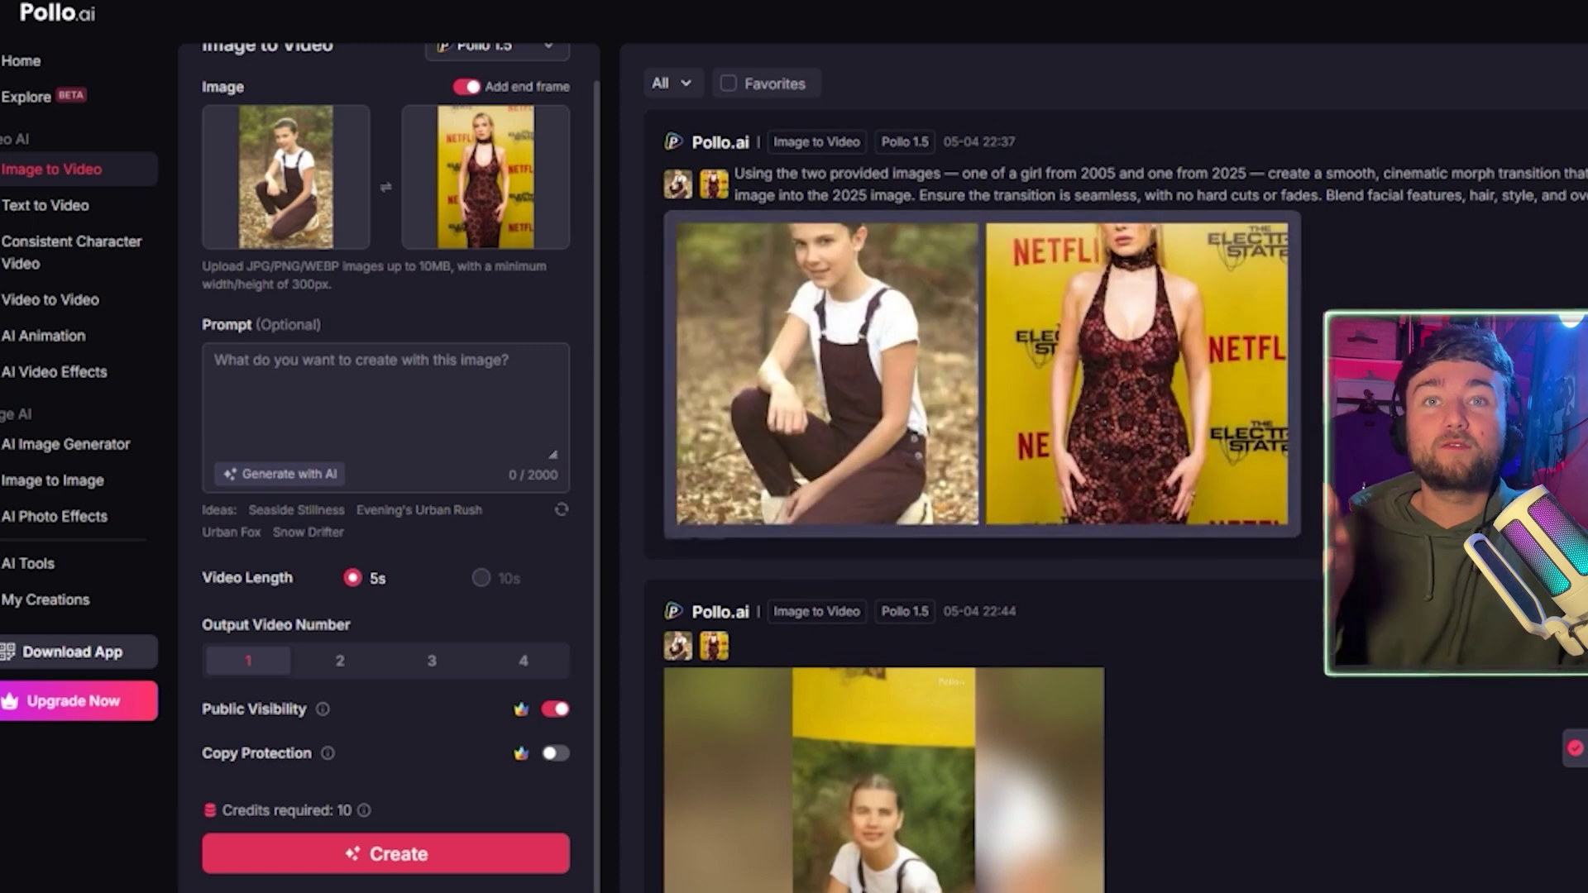
{"action": "scroll", "coordinate": [1281, 397], "scroll_direction": "down", "scroll_amount": 3}
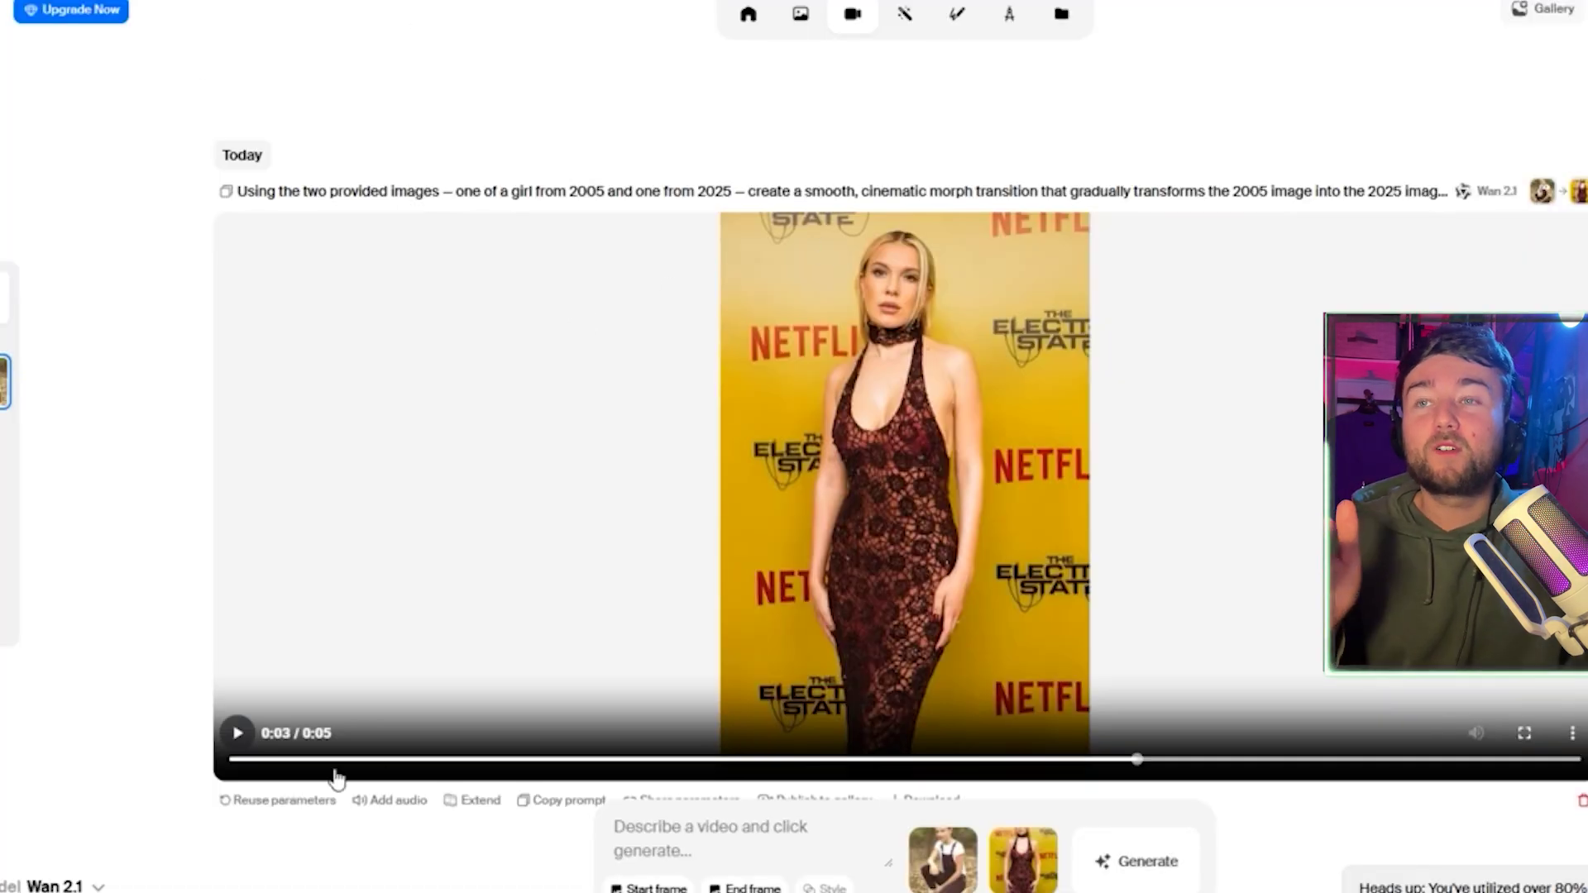
Rewind the Krea Wan 2.1 morph video to 0:00, play it, and pause partway through.
{"action": "left_click_drag", "start_coordinate": [335, 778], "coordinate": [166, 773]}
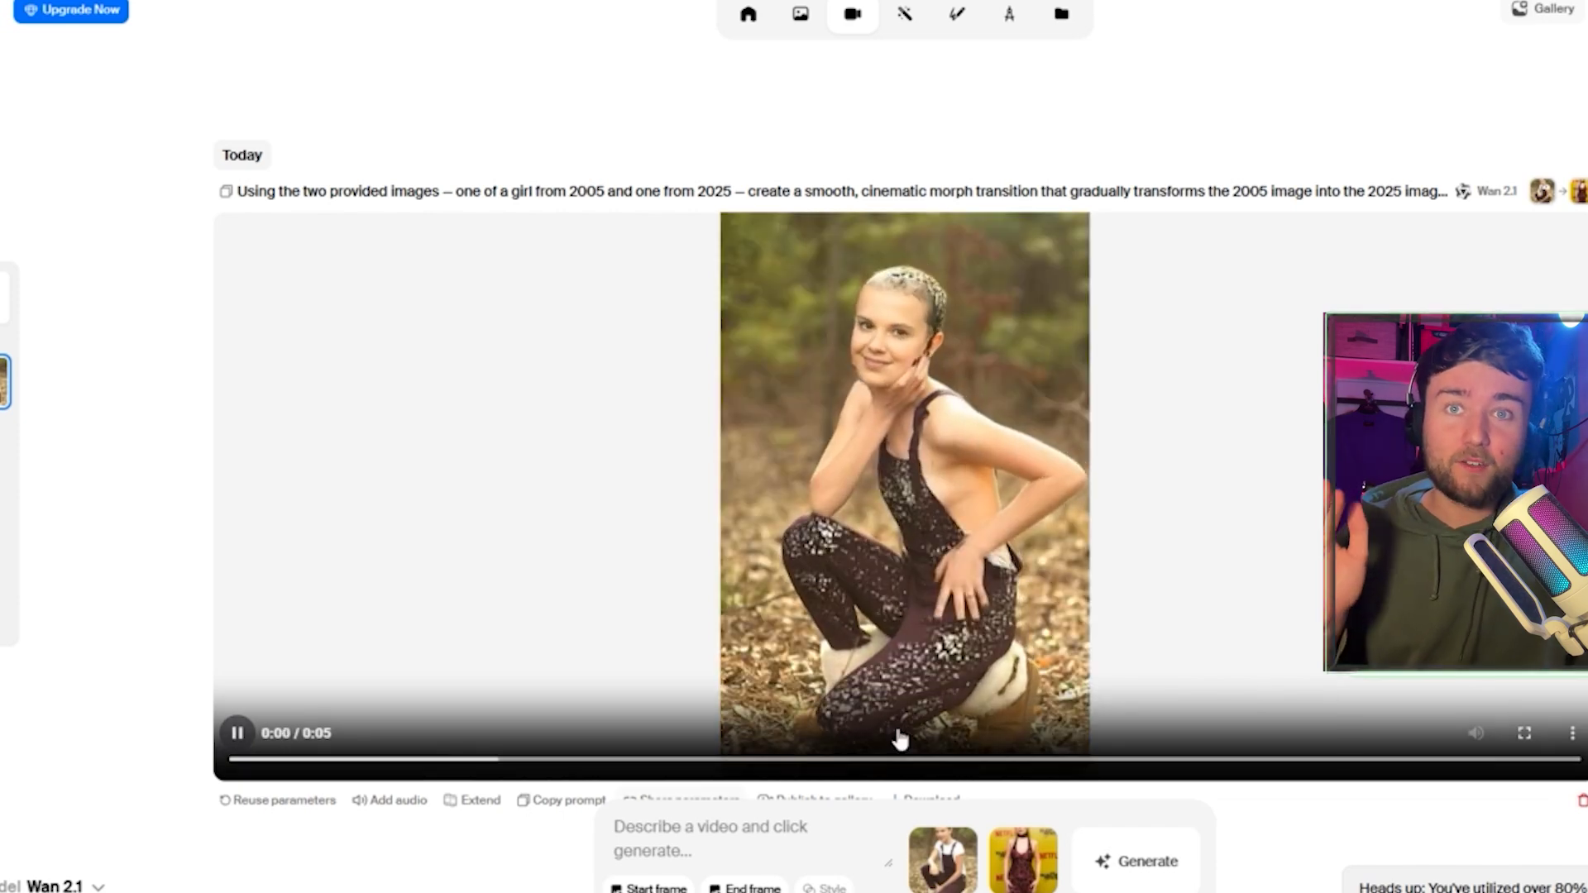
{"action": "left_click", "coordinate": [1304, 758]}
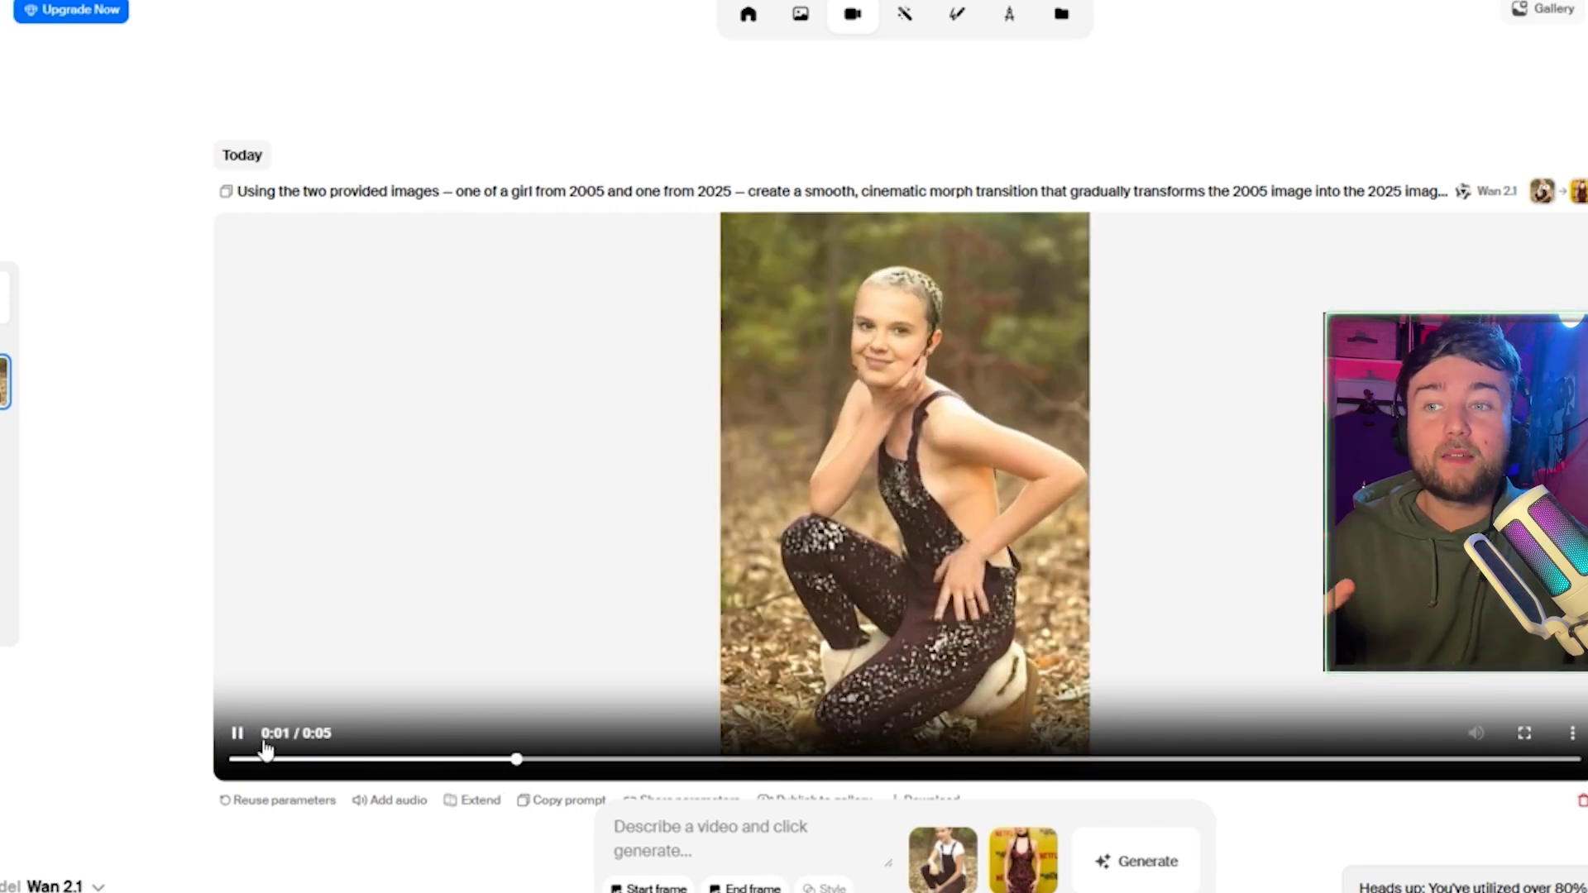
{"action": "left_click", "coordinate": [817, 480]}
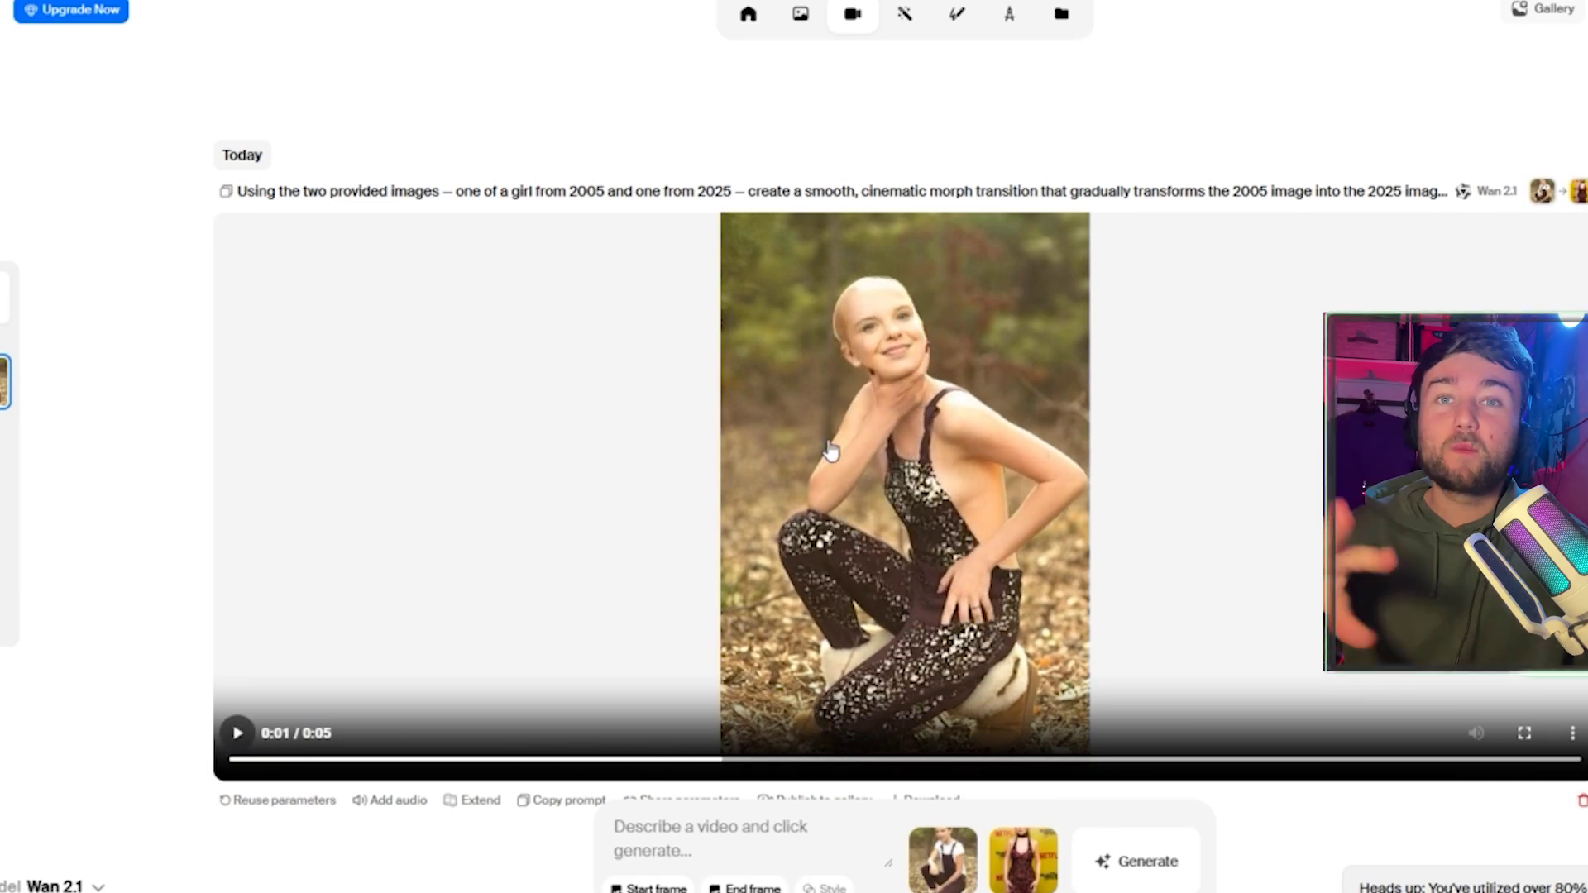
{"action": "scroll", "coordinate": [830, 450], "scroll_direction": "down", "scroll_amount": 1}
{"action": "scroll", "coordinate": [830, 451], "scroll_direction": "up", "scroll_amount": 1}
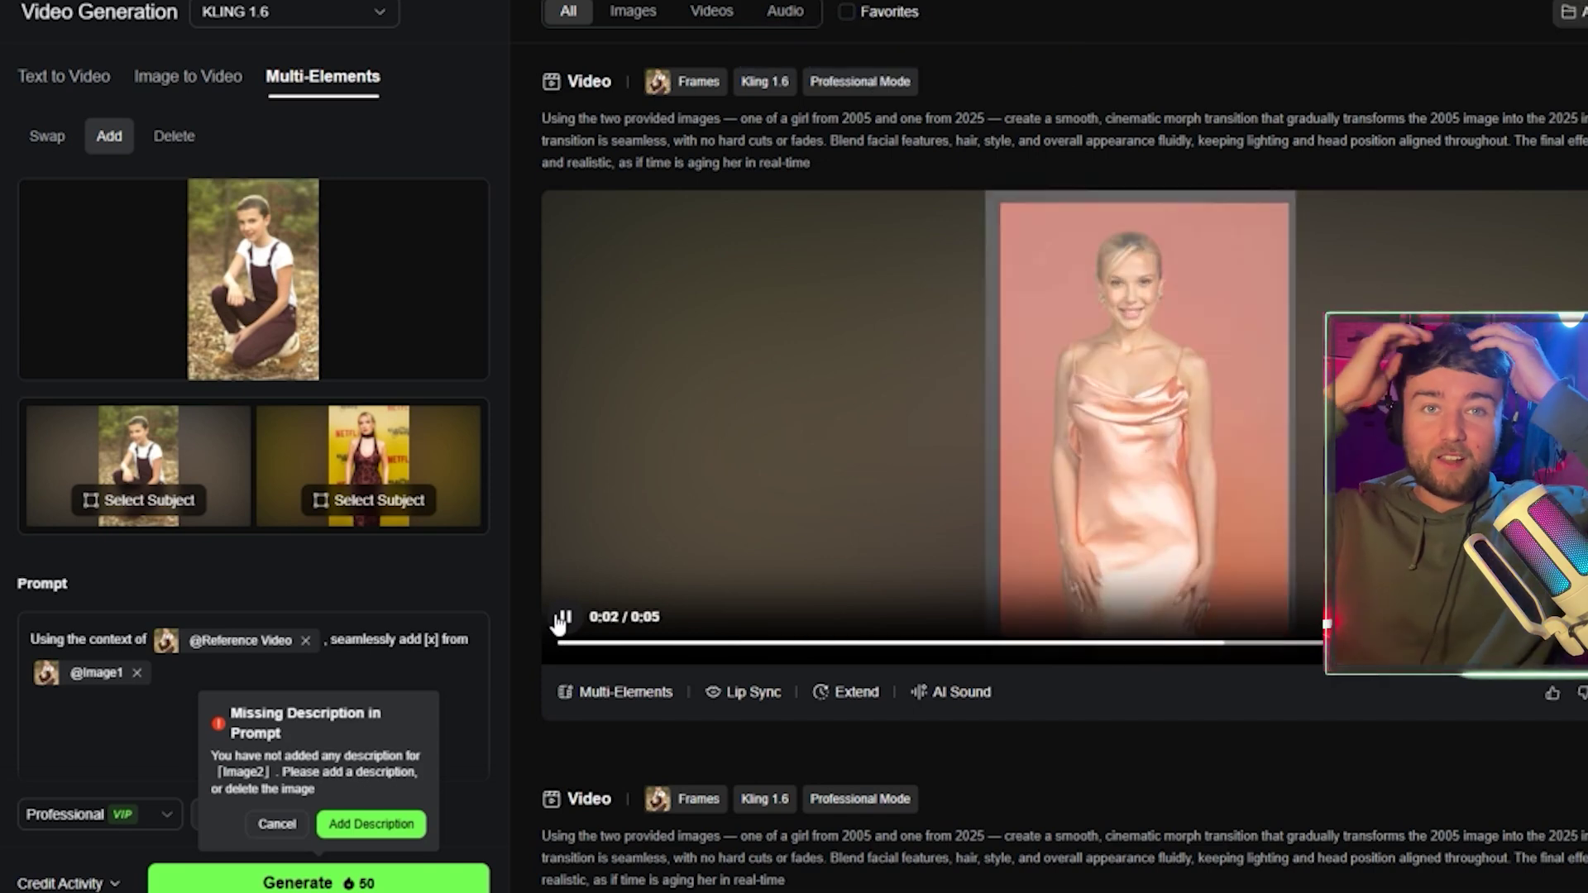
Show Kling's Image to Video start/end frame setup, then play and pause the generated morph clip.
{"action": "left_click", "coordinate": [188, 76]}
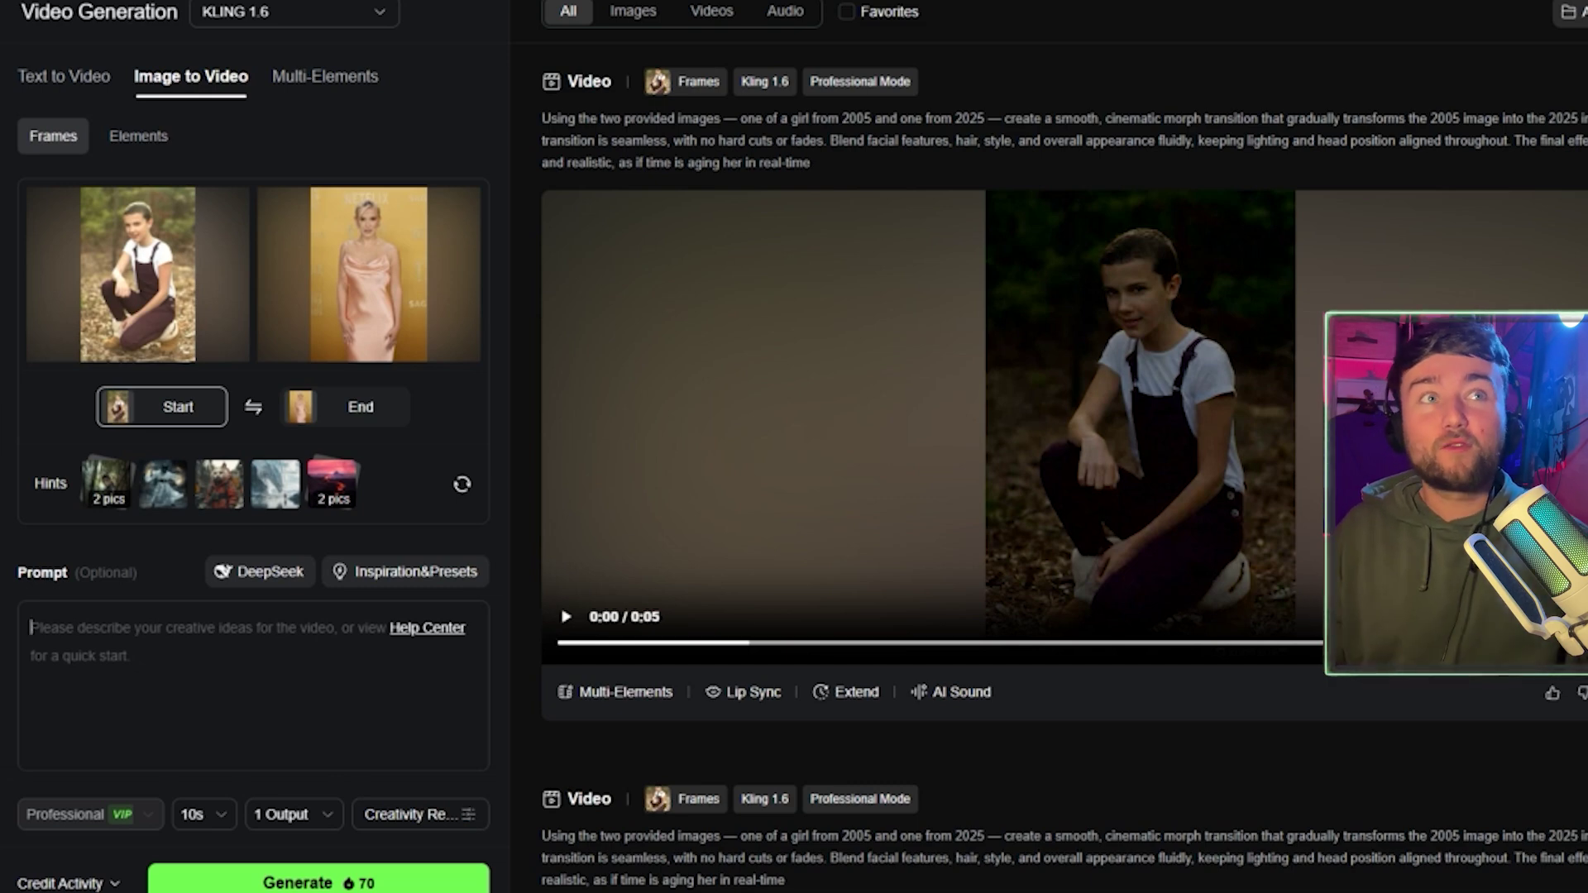
{"action": "left_click", "coordinate": [1350, 212]}
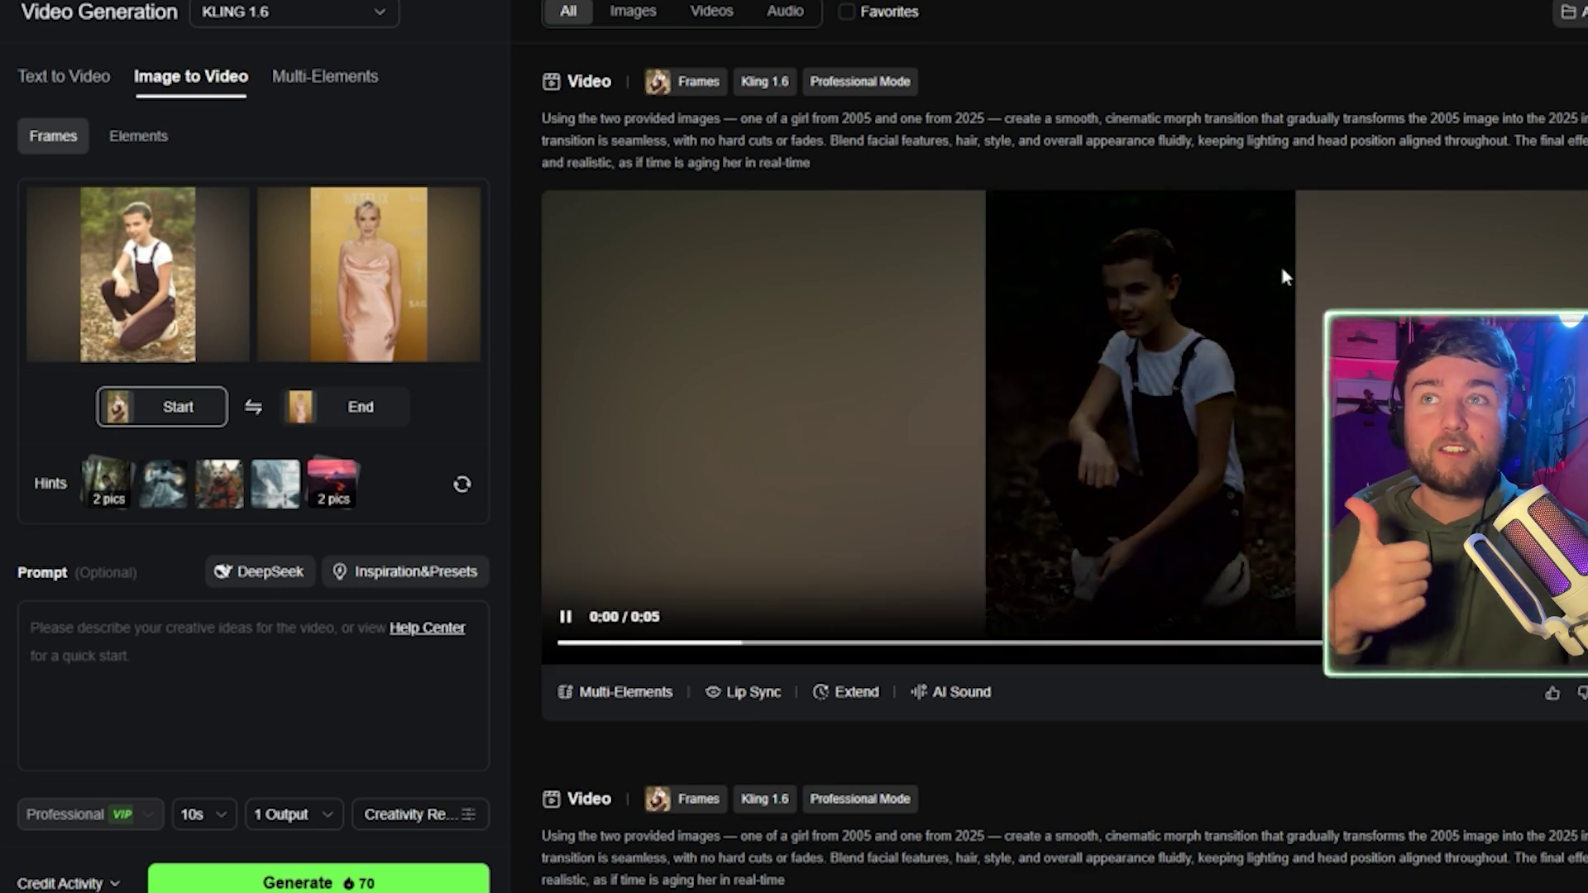
{"action": "left_click", "coordinate": [575, 625]}
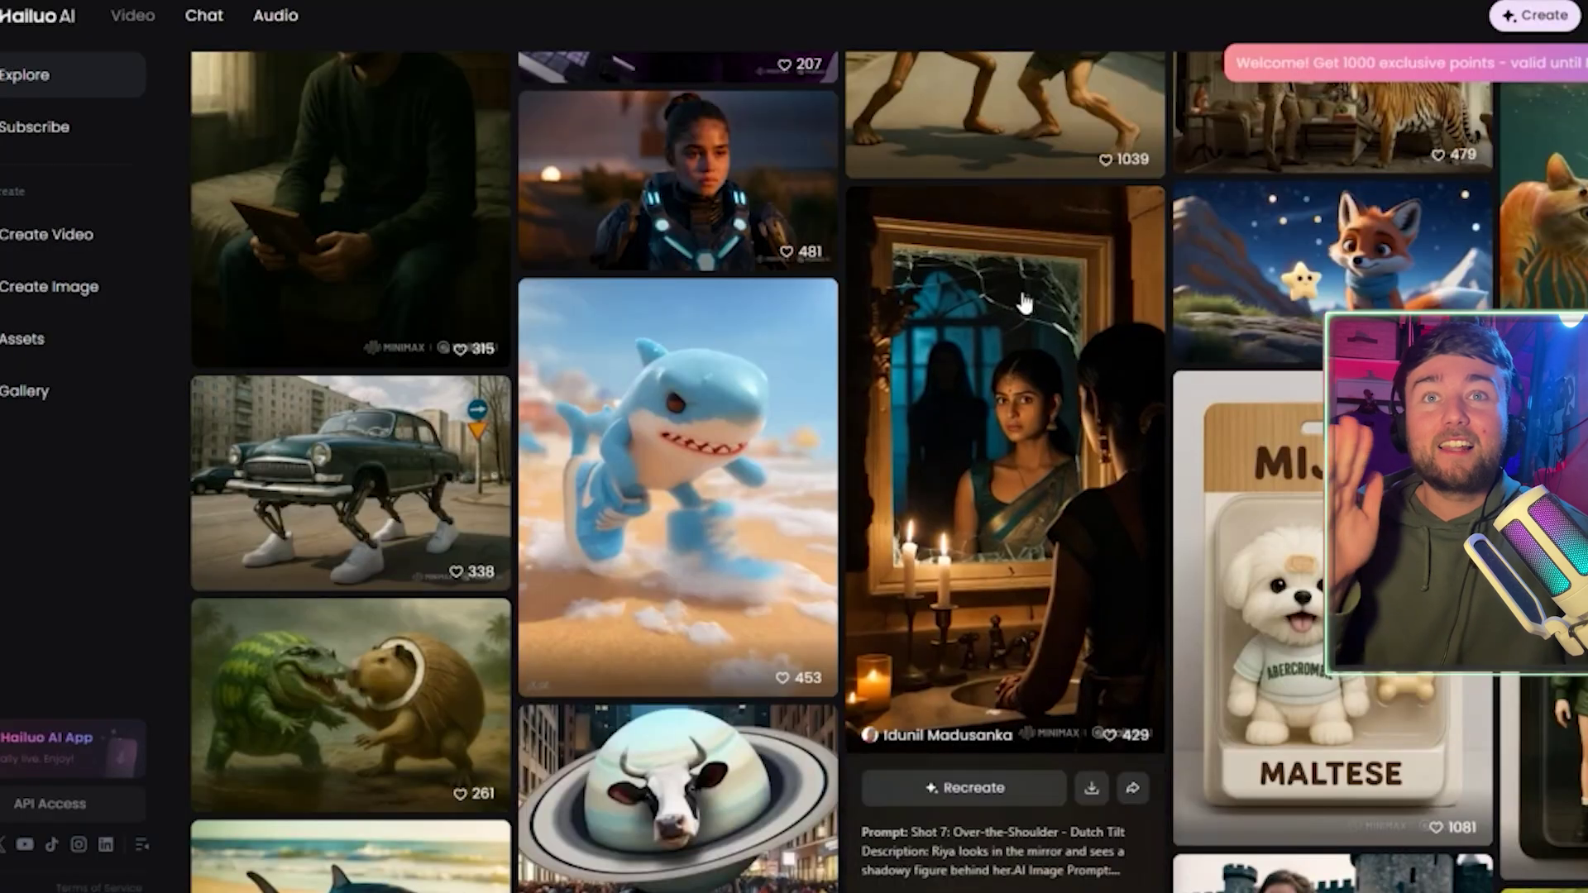
Scroll through Hailuo AI's Explore gallery of community-generated videos.
{"action": "scroll", "coordinate": [546, 256], "scroll_direction": "up", "scroll_amount": 9}
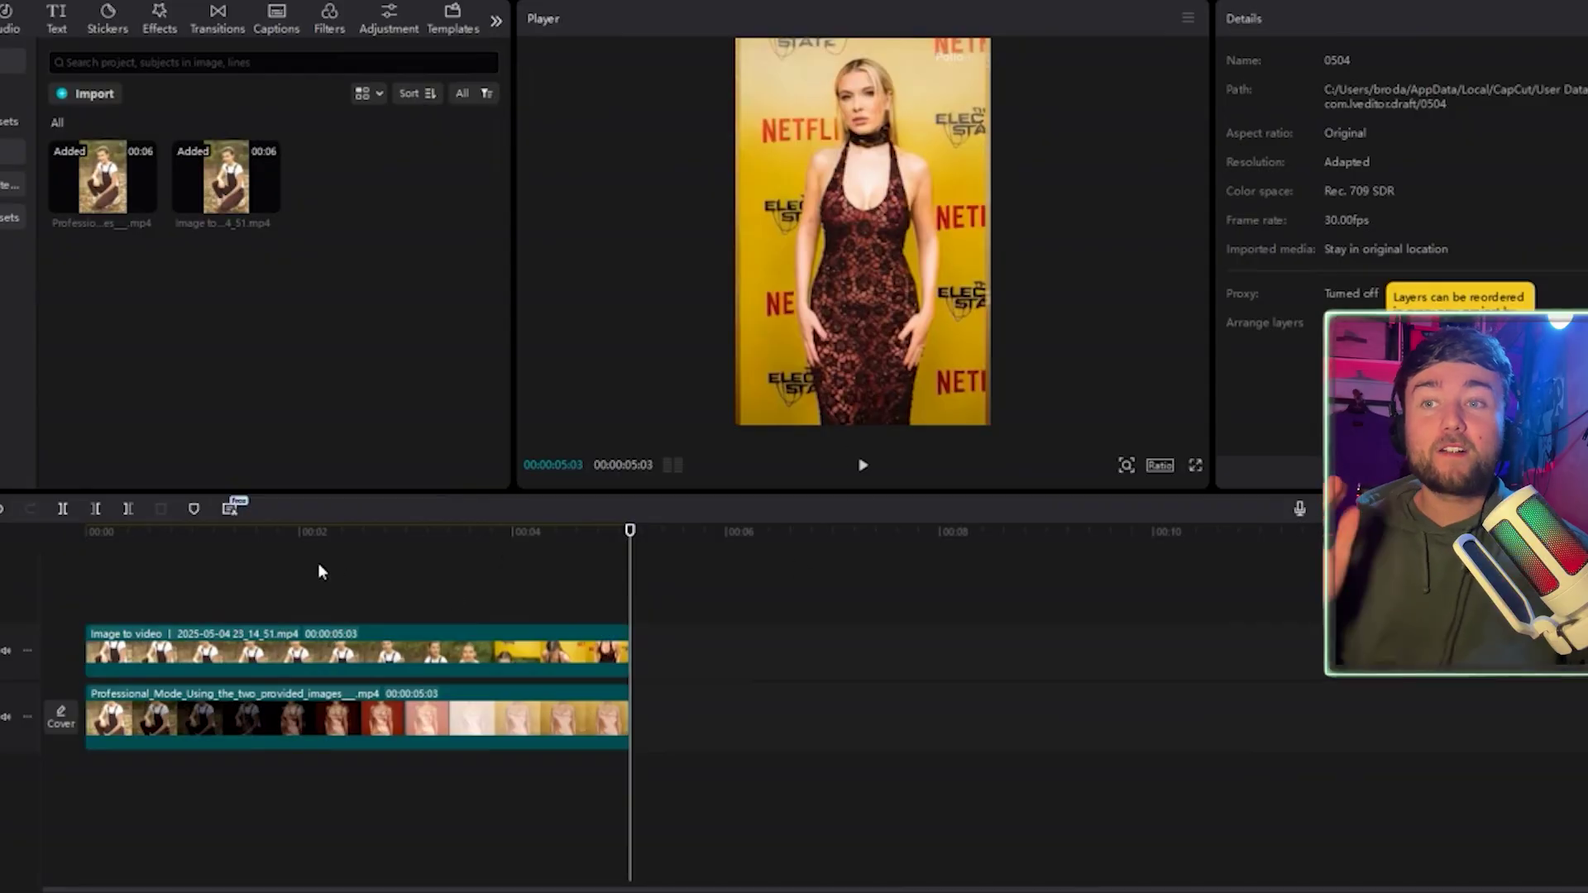
Move the Professional Mode clip onto its own upper track, placed after the Image to video clip.
{"action": "left_click_drag", "start_coordinate": [321, 530], "coordinate": [150, 590]}
{"action": "left_click_drag", "start_coordinate": [209, 670], "coordinate": [538, 653]}
{"action": "left_click_drag", "start_coordinate": [207, 716], "coordinate": [151, 662]}
{"action": "left_click", "coordinate": [211, 718]}
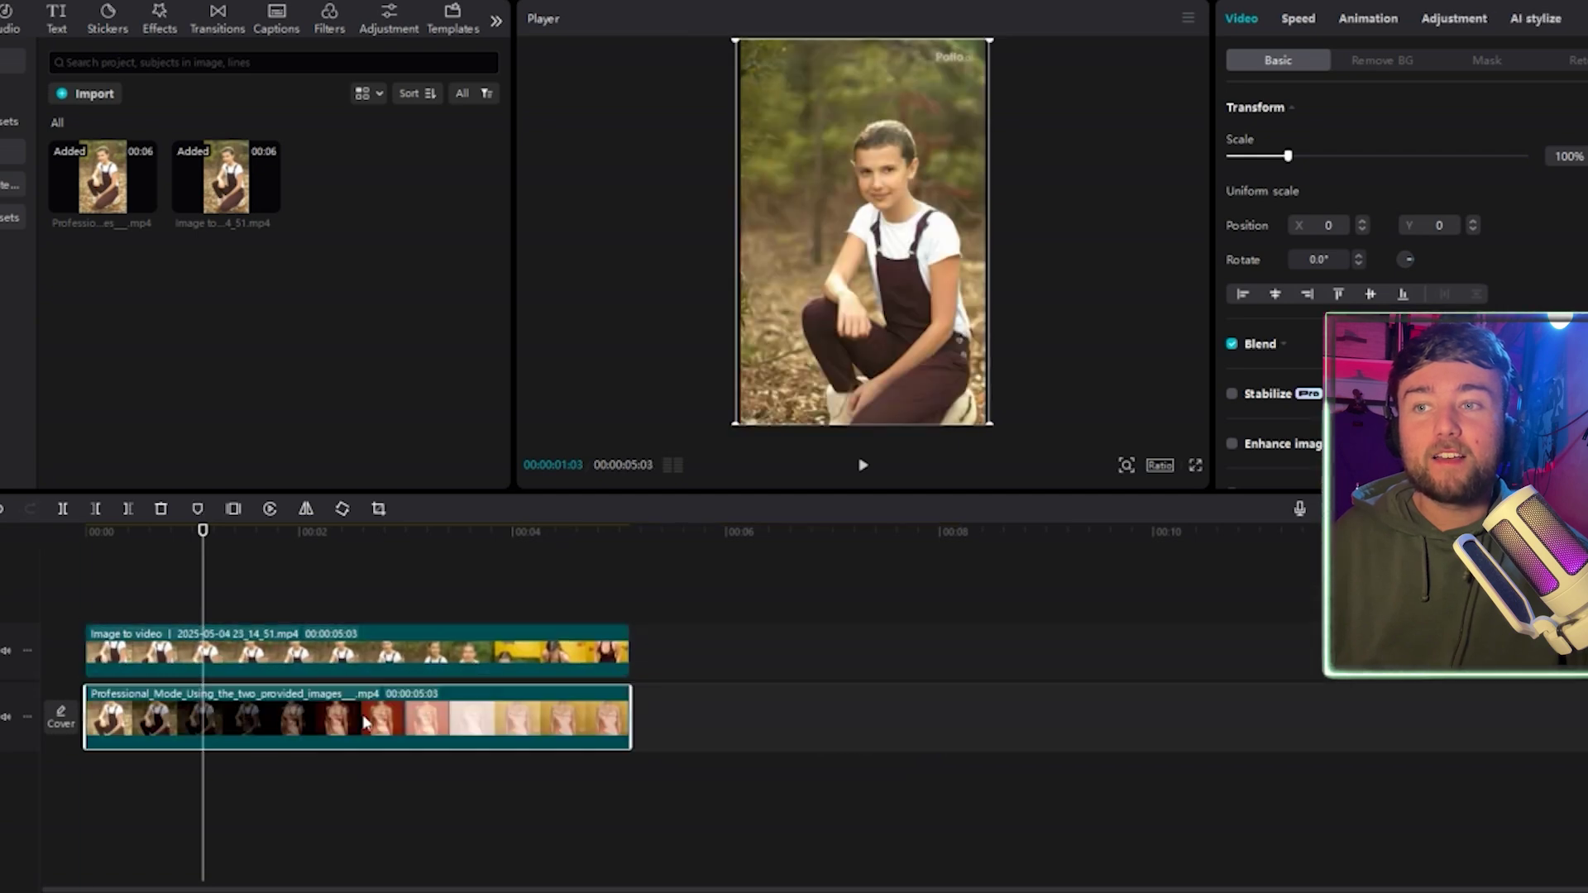
{"action": "left_click_drag", "start_coordinate": [211, 718], "coordinate": [274, 550]}
{"action": "left_click_drag", "start_coordinate": [364, 621], "coordinate": [596, 637]}
Trim the Professional Mode clip to its final second, ending on the peach-dress shot.
{"action": "left_click_drag", "start_coordinate": [285, 533], "coordinate": [622, 428]}
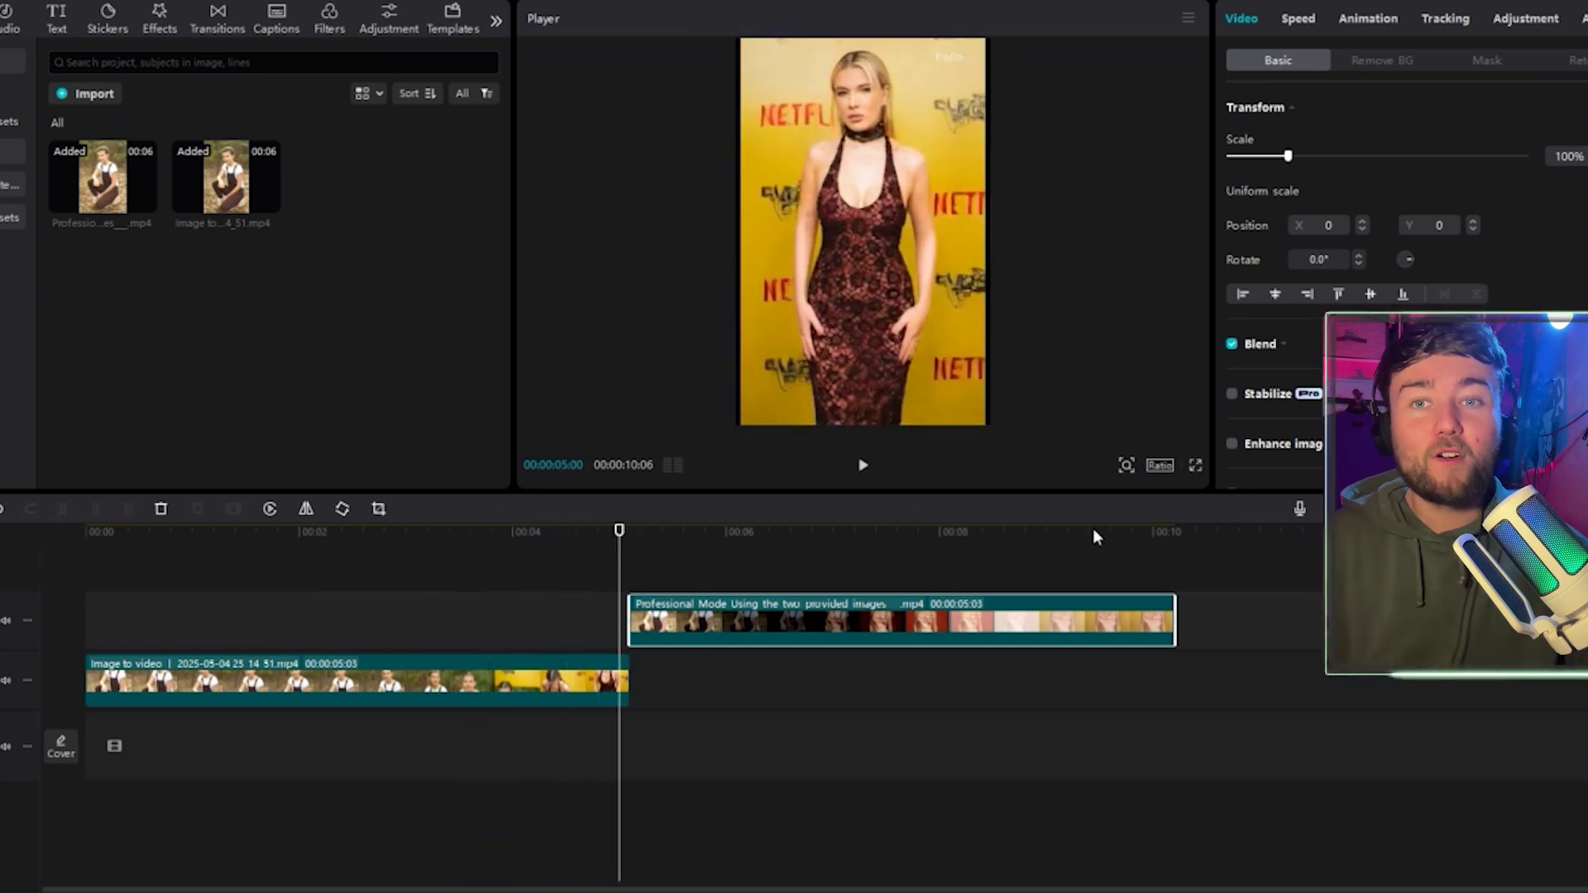
{"action": "left_click_drag", "start_coordinate": [1094, 536], "coordinate": [971, 577]}
{"action": "left_click_drag", "start_coordinate": [630, 629], "coordinate": [828, 627]}
{"action": "left_click_drag", "start_coordinate": [666, 634], "coordinate": [666, 633]}
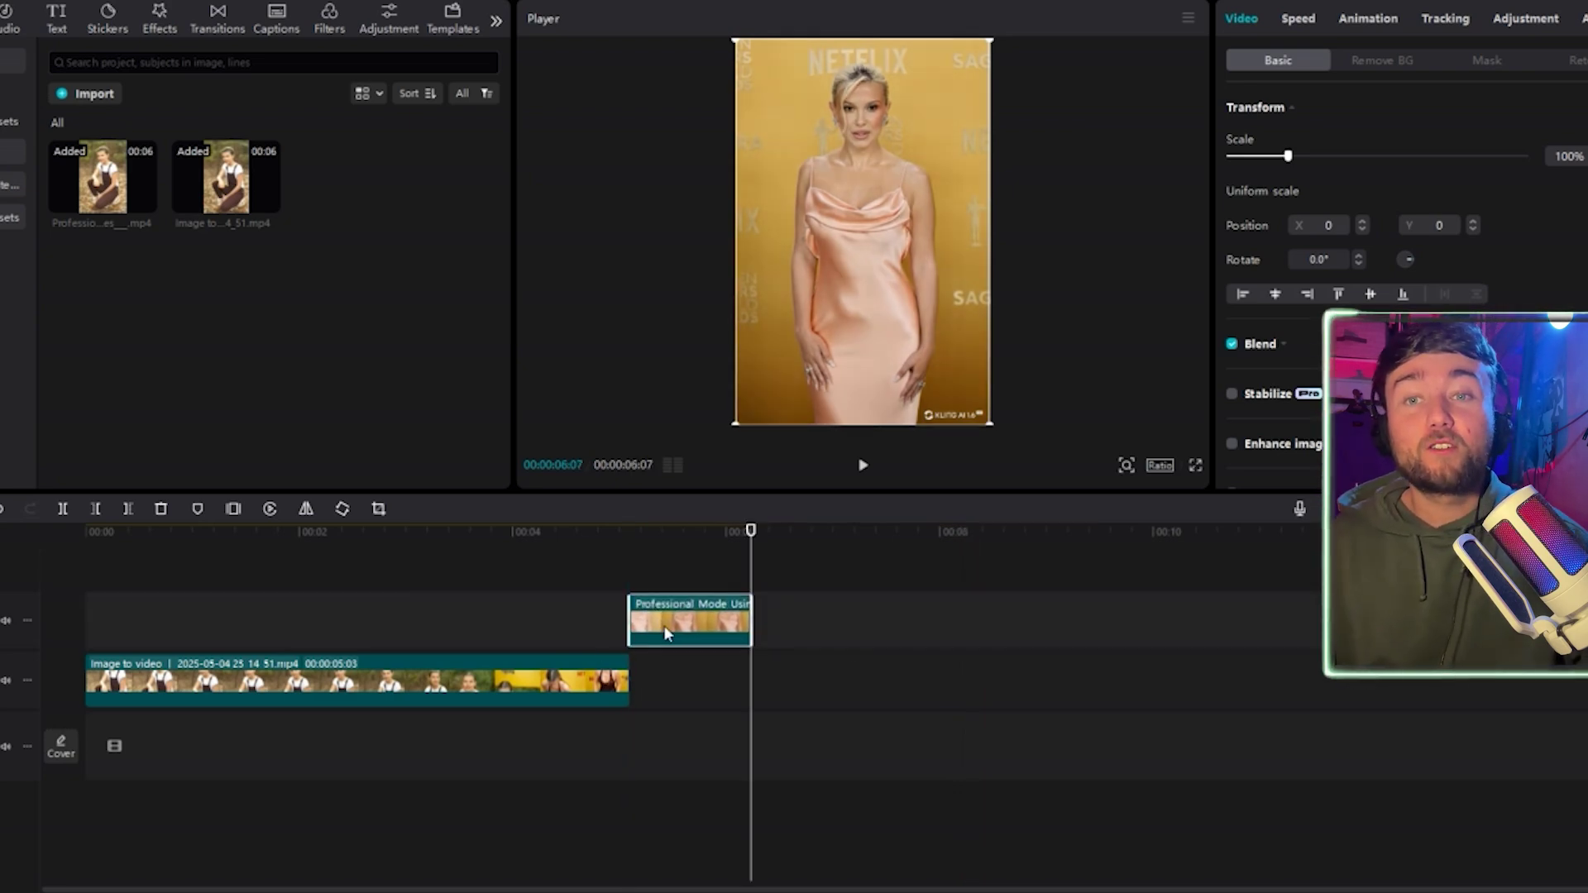
Drop a Vertical Blur II transition onto the junction between the two clips.
{"action": "left_click", "coordinate": [159, 25]}
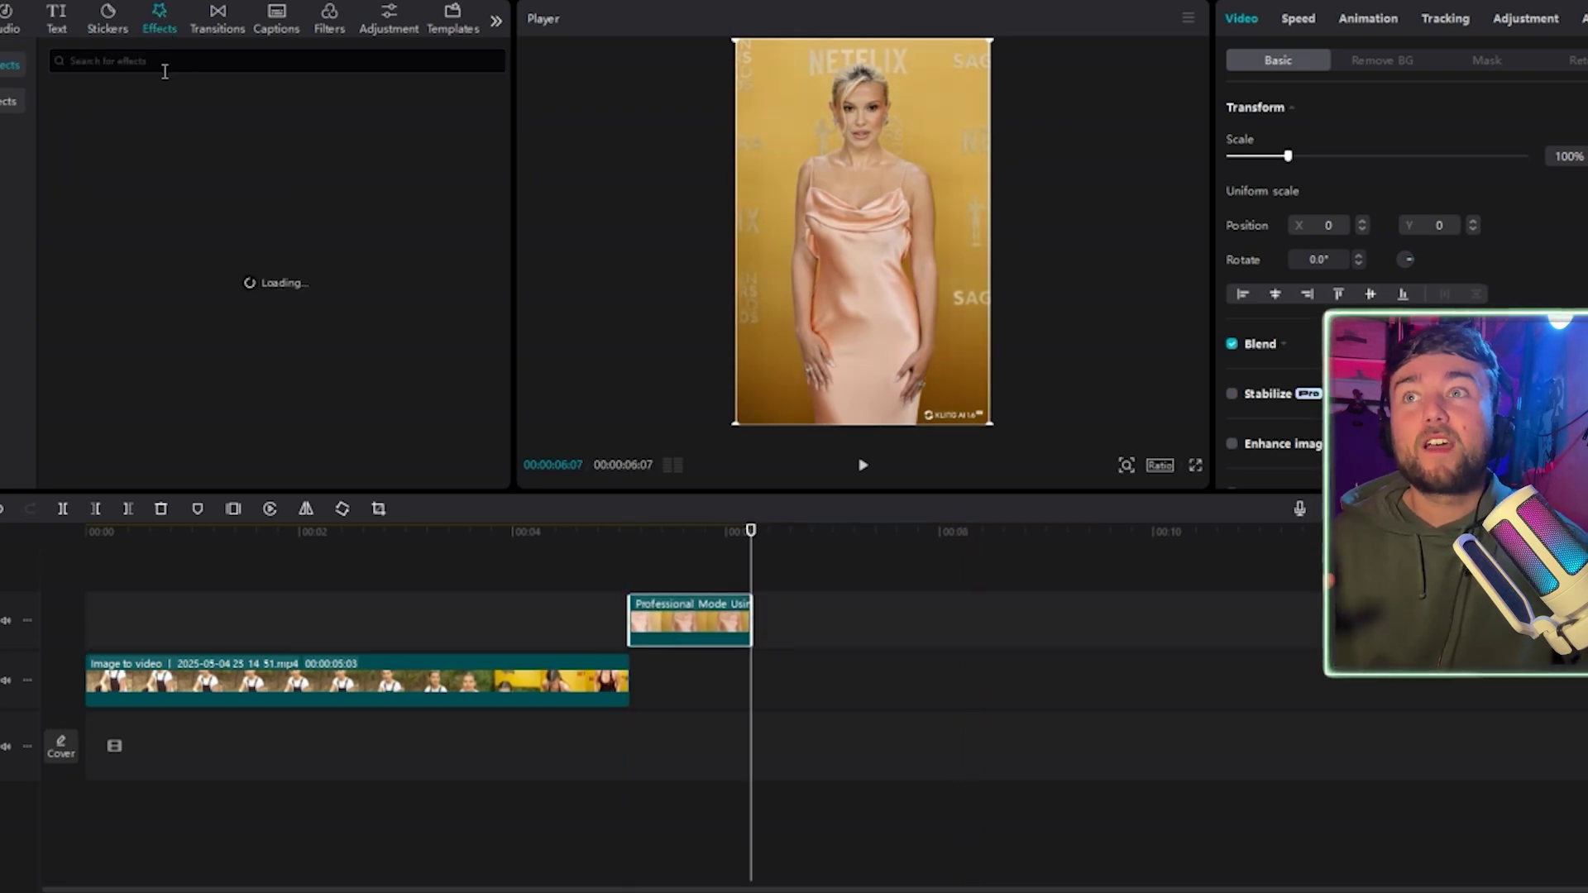
{"action": "left_click", "coordinate": [168, 56]}
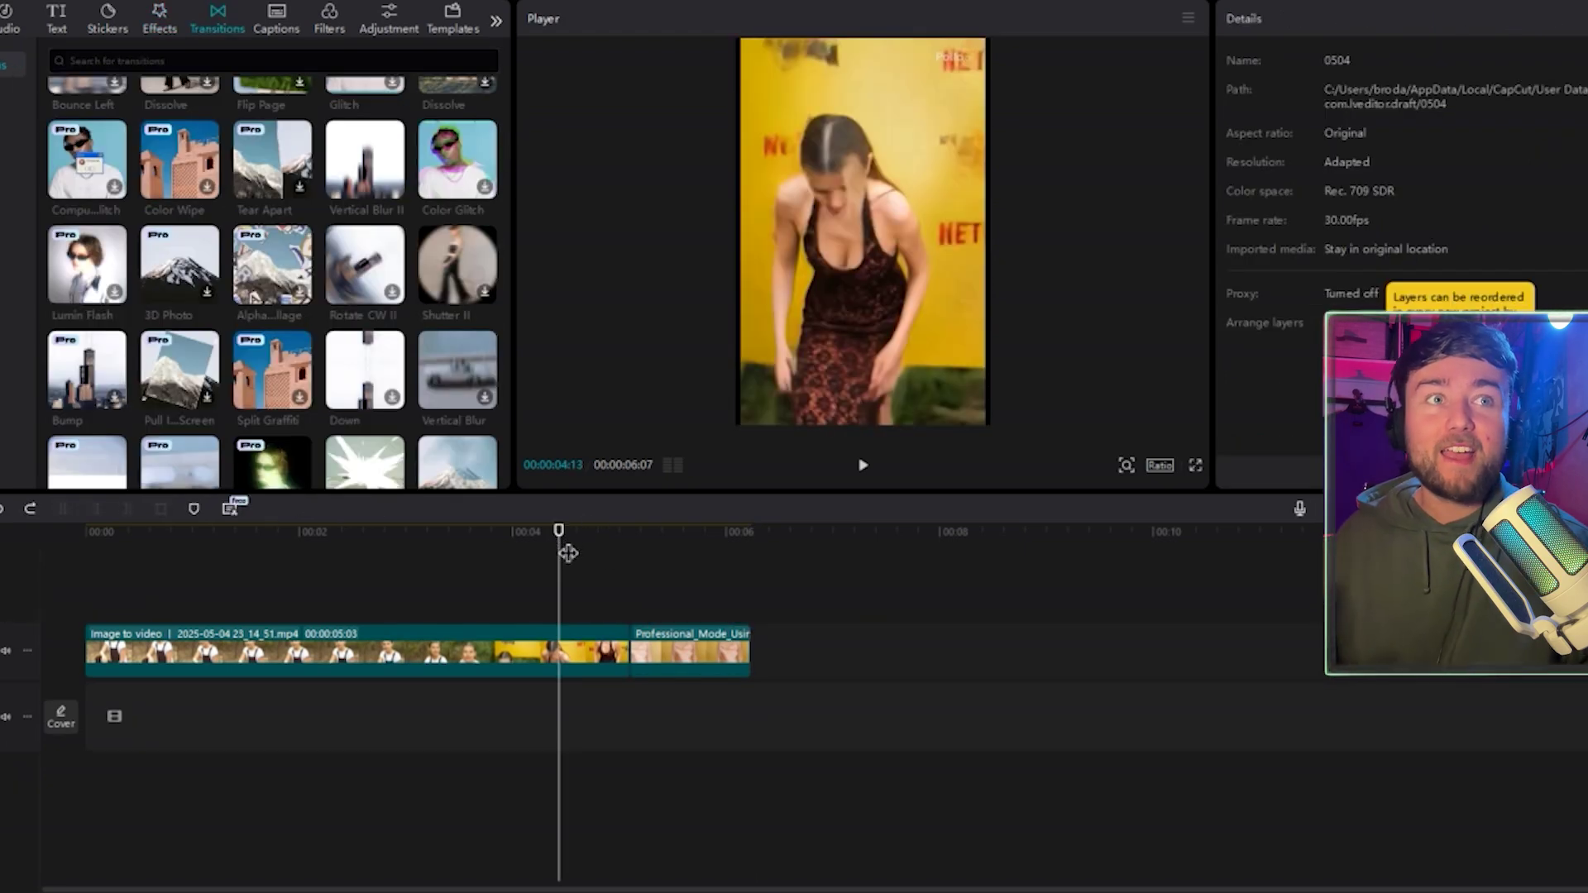
{"action": "left_click_drag", "start_coordinate": [562, 539], "coordinate": [606, 618]}
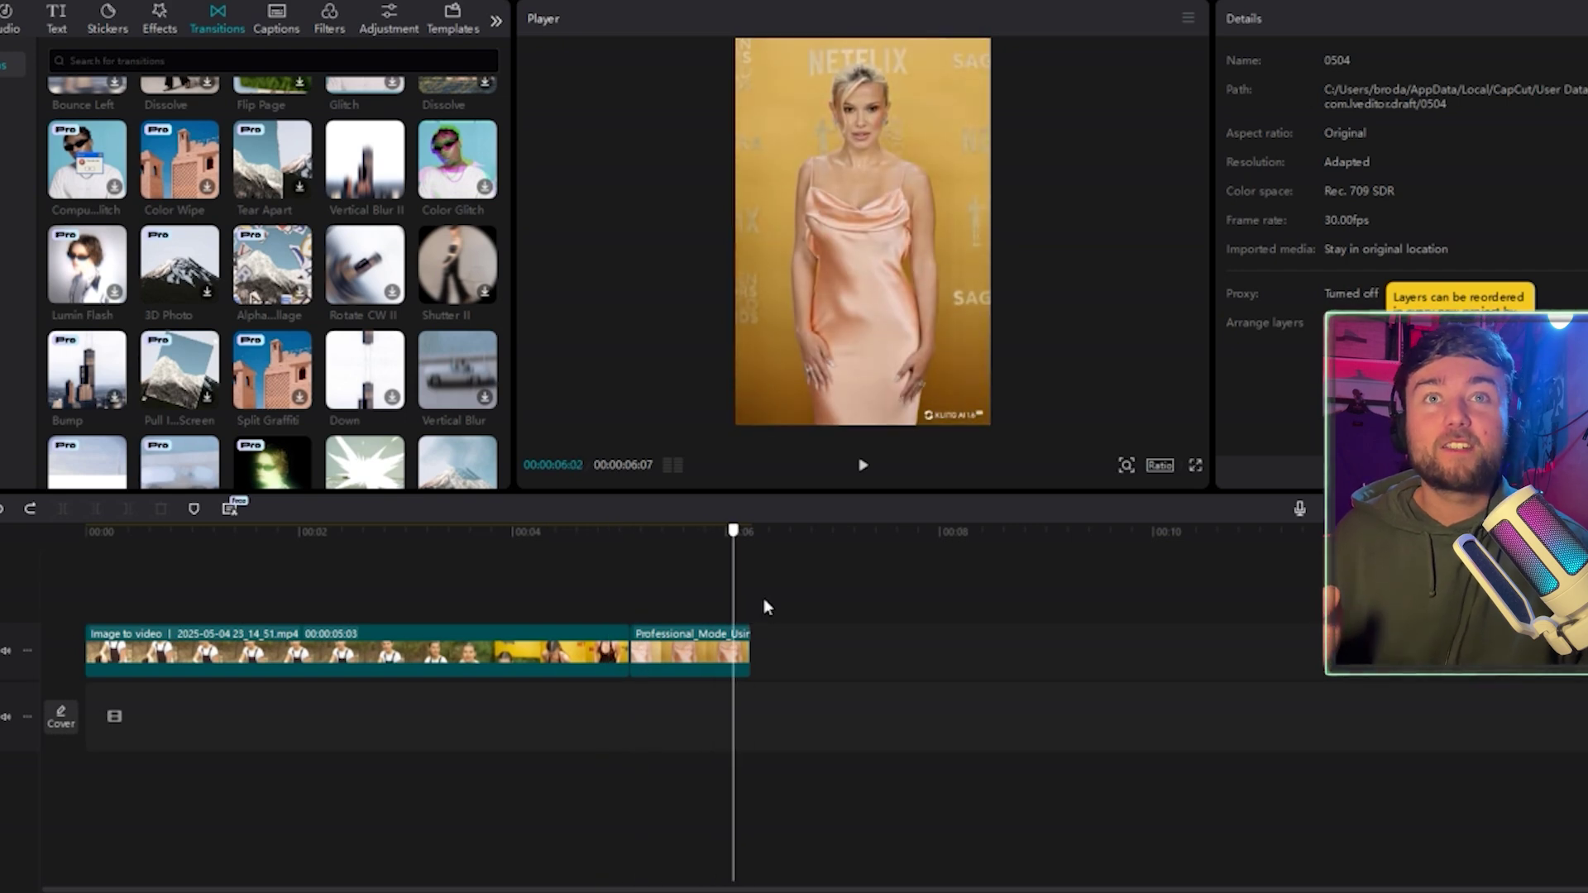
{"action": "left_click_drag", "start_coordinate": [360, 165], "coordinate": [631, 656]}
Play back through the Vertical Blur II transition and the whole edit to check it.
{"action": "left_click_drag", "start_coordinate": [637, 535], "coordinate": [529, 548]}
{"action": "left_click", "coordinate": [865, 469]}
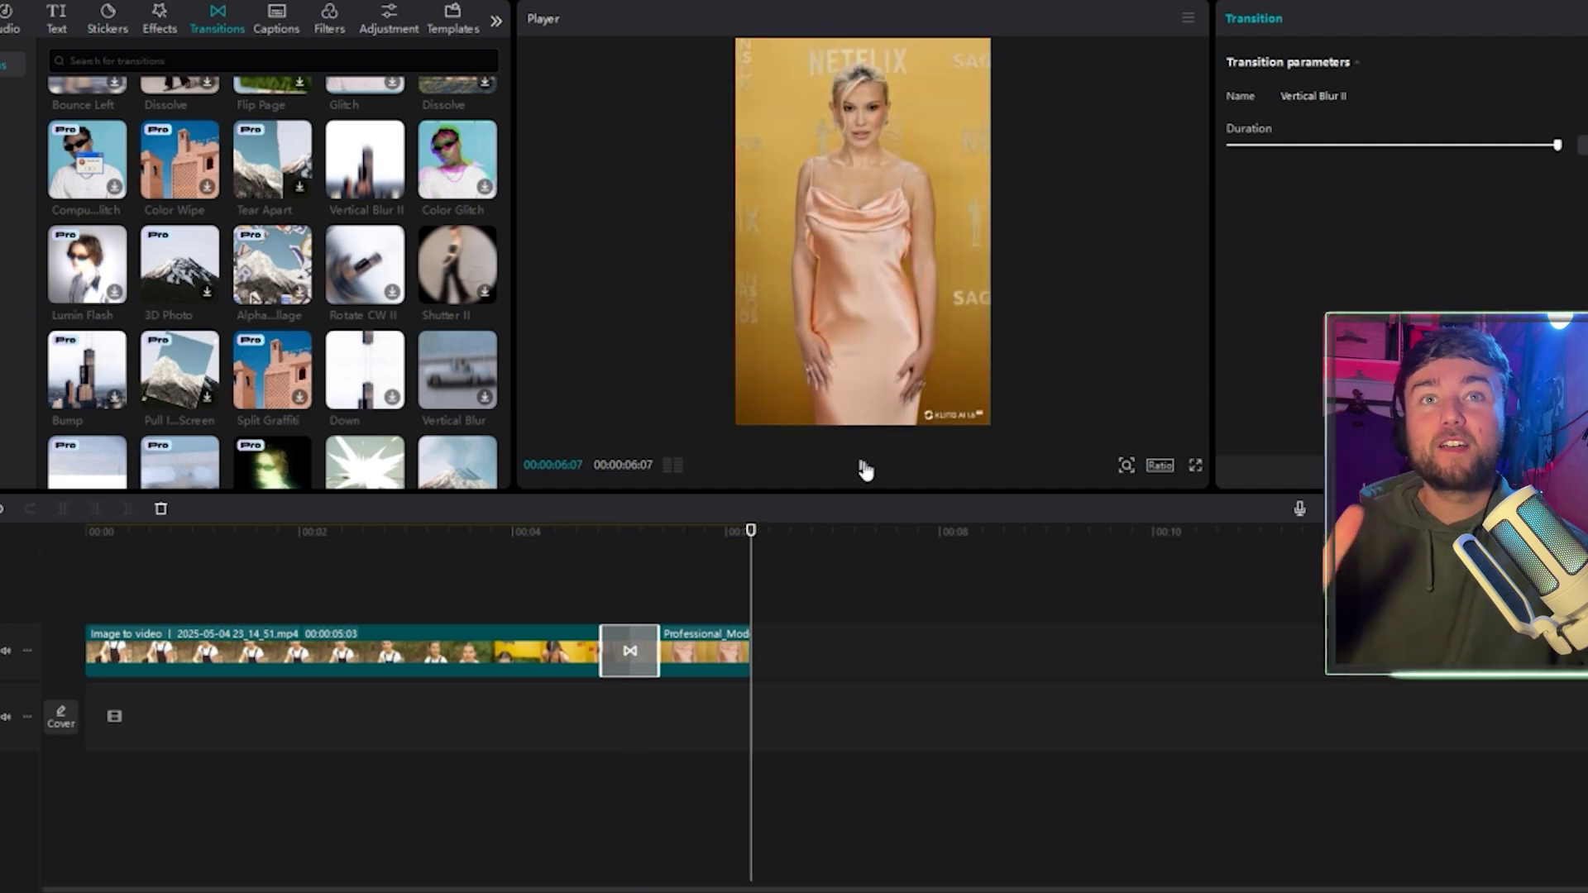
{"action": "left_click", "coordinate": [865, 469]}
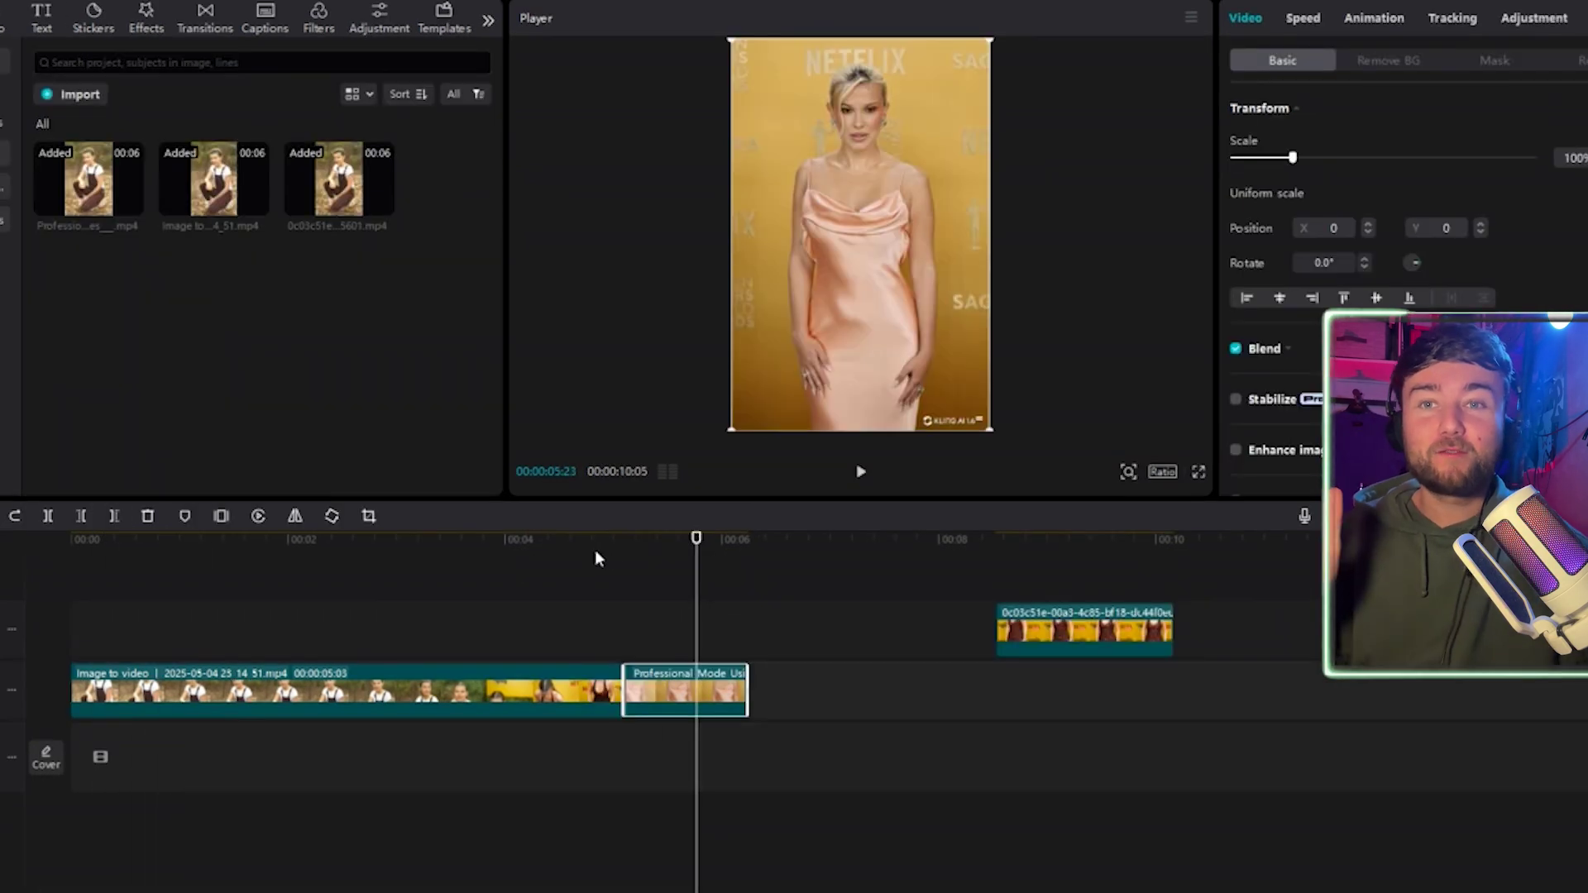
{"action": "left_click", "coordinate": [594, 546]}
Delete the Professional Mode clip from the timeline.
{"action": "left_click", "coordinate": [663, 541]}
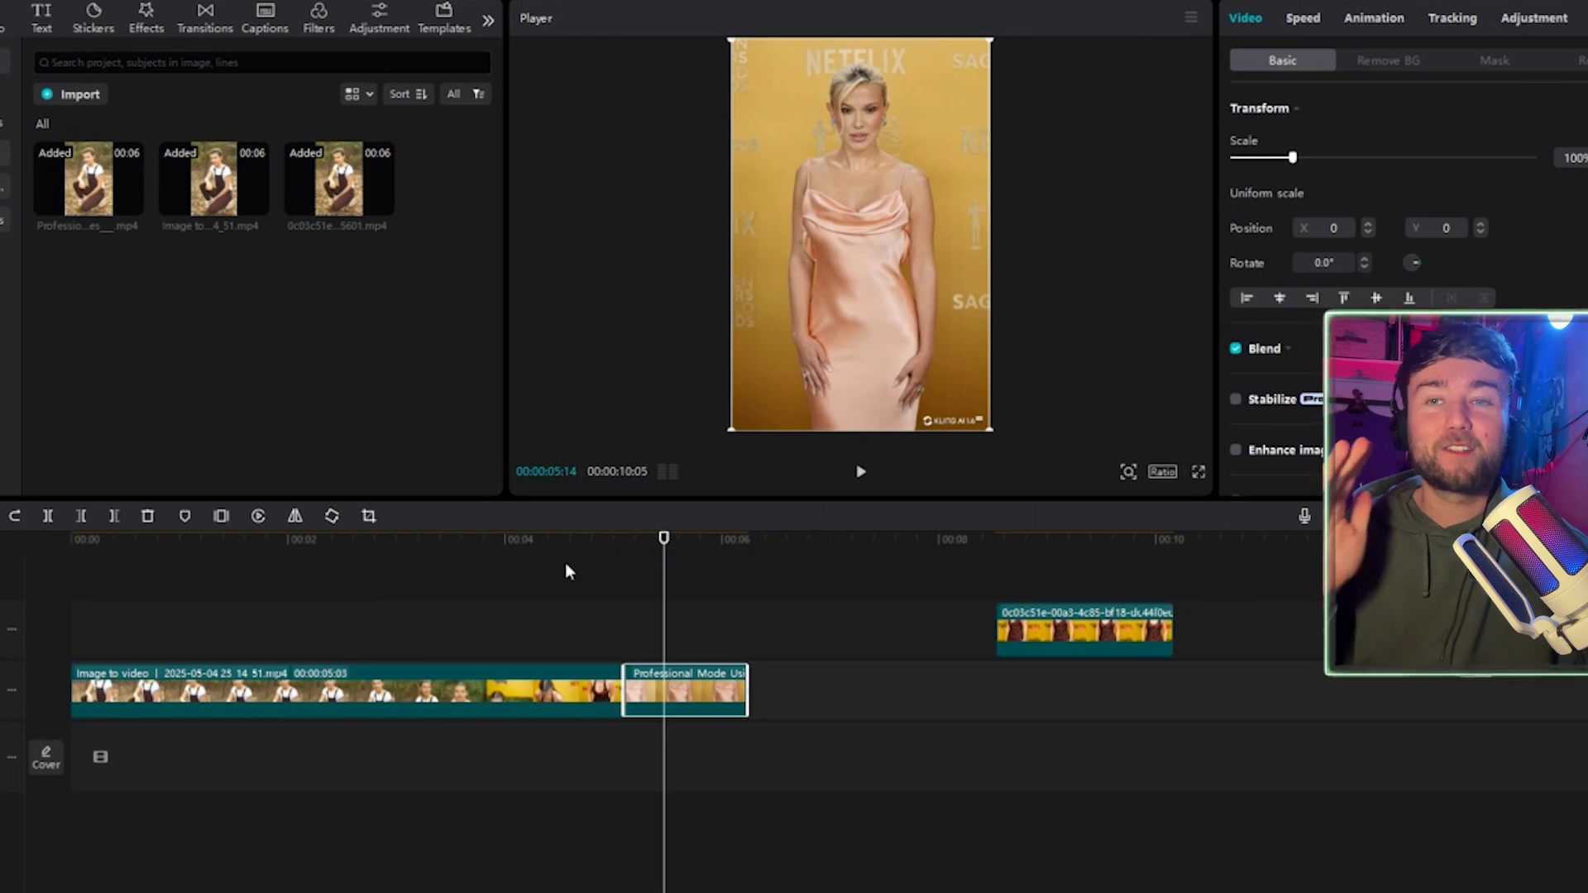
{"action": "left_click_drag", "start_coordinate": [568, 563], "coordinate": [677, 556]}
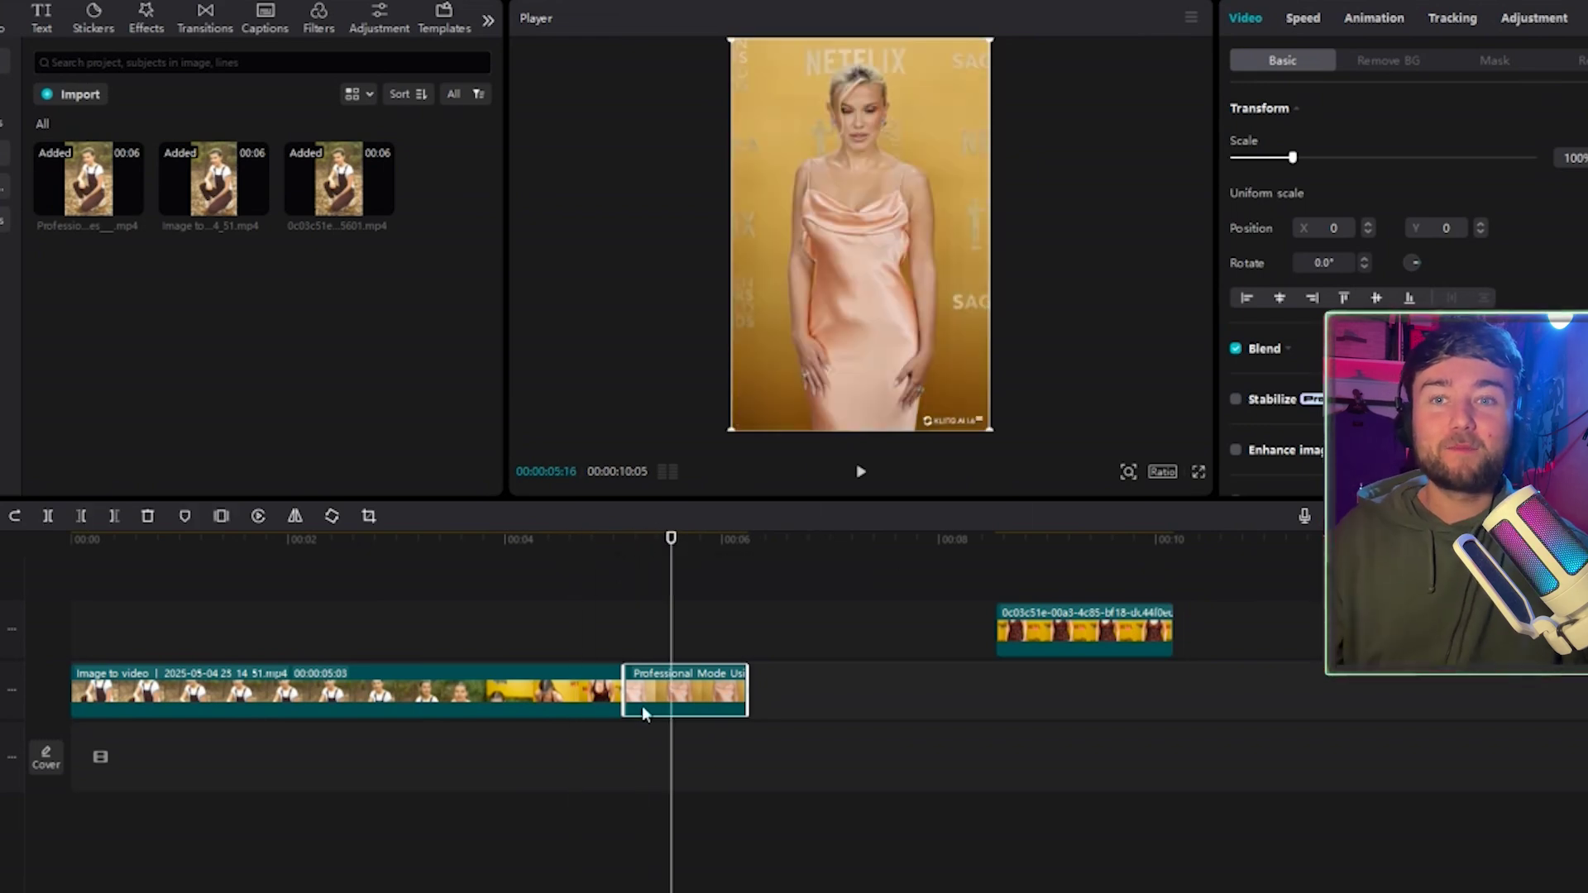
{"action": "key", "text": "Delete"}
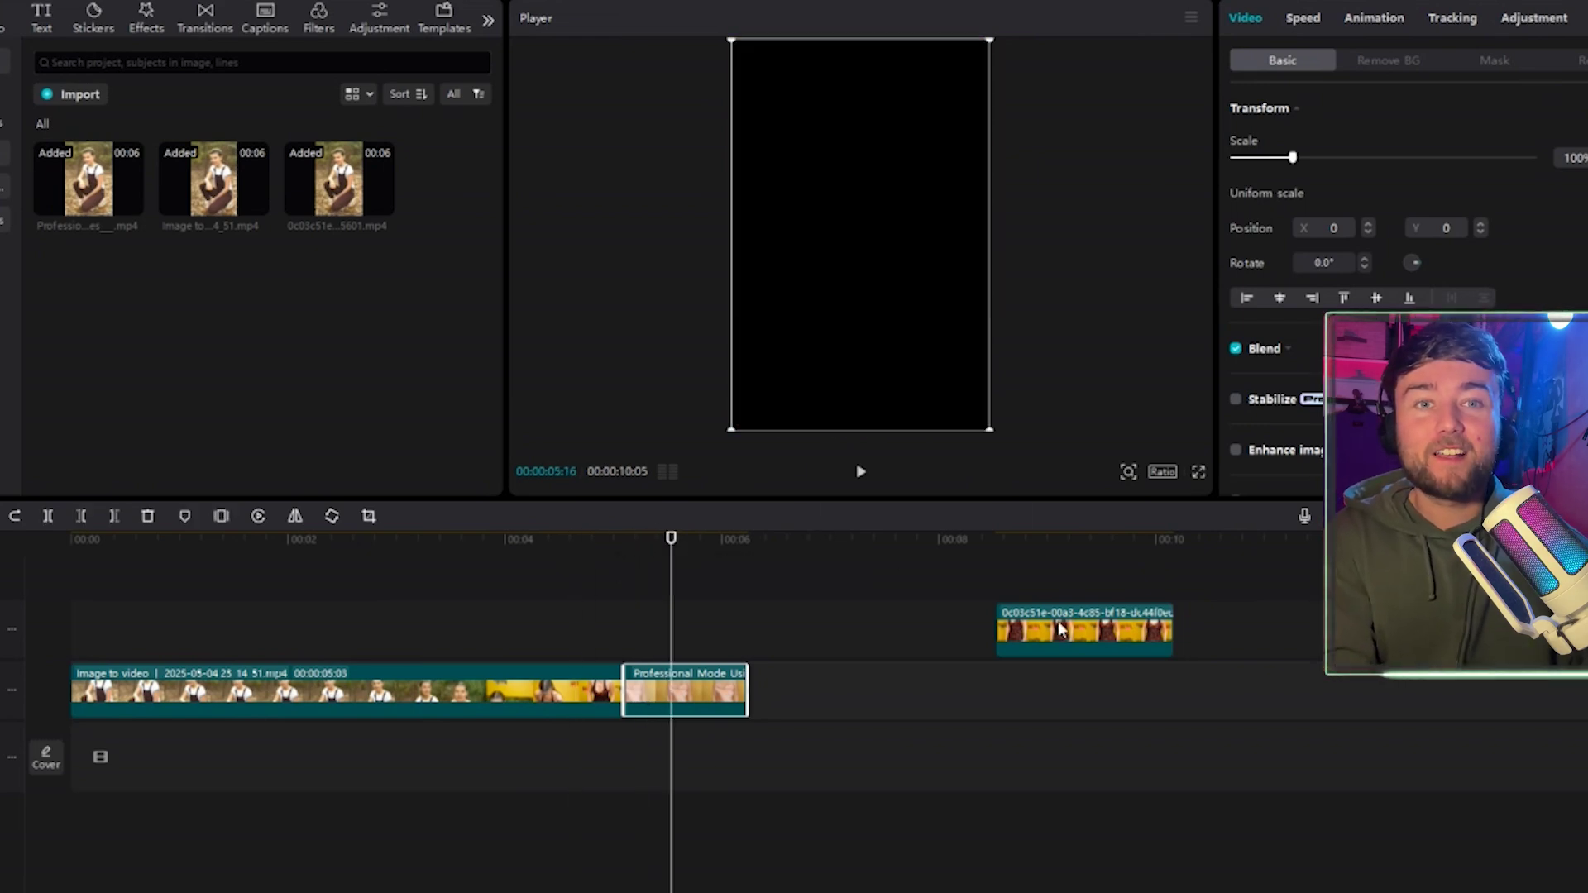
Place the Netflix-backdrop clip on the main track directly after the Image to video clip.
{"action": "left_click_drag", "start_coordinate": [1059, 633], "coordinate": [693, 643]}
{"action": "left_click", "coordinate": [538, 583]}
{"action": "left_click", "coordinate": [625, 584]}
{"action": "mouse_move", "coordinate": [1013, 889]}
{"action": "left_click", "coordinate": [1100, 860]}
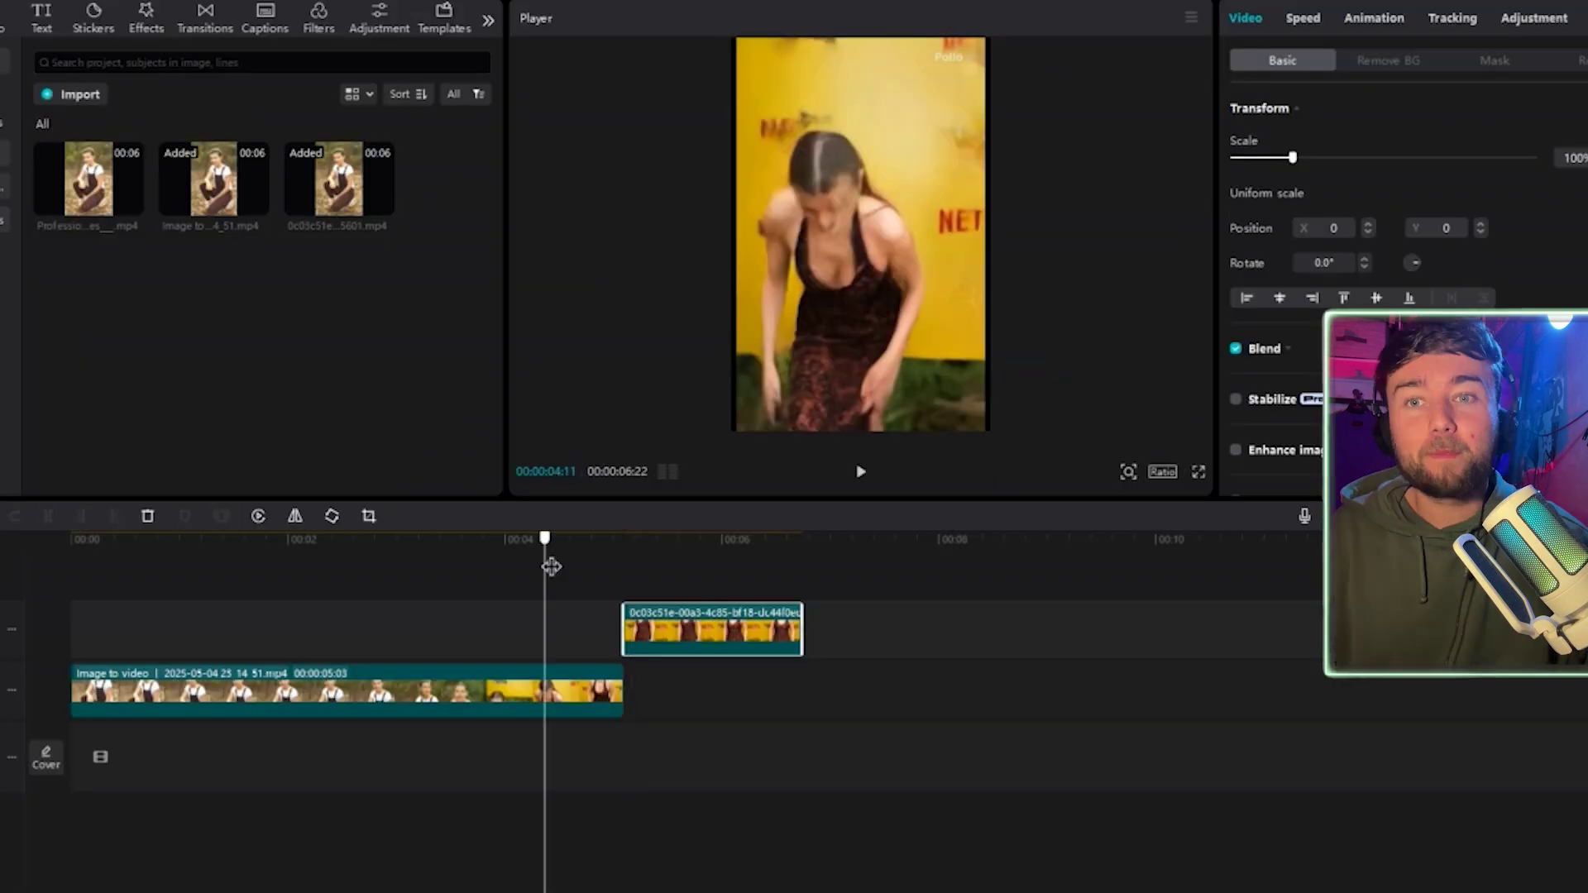
{"action": "left_click_drag", "start_coordinate": [549, 535], "coordinate": [645, 625]}
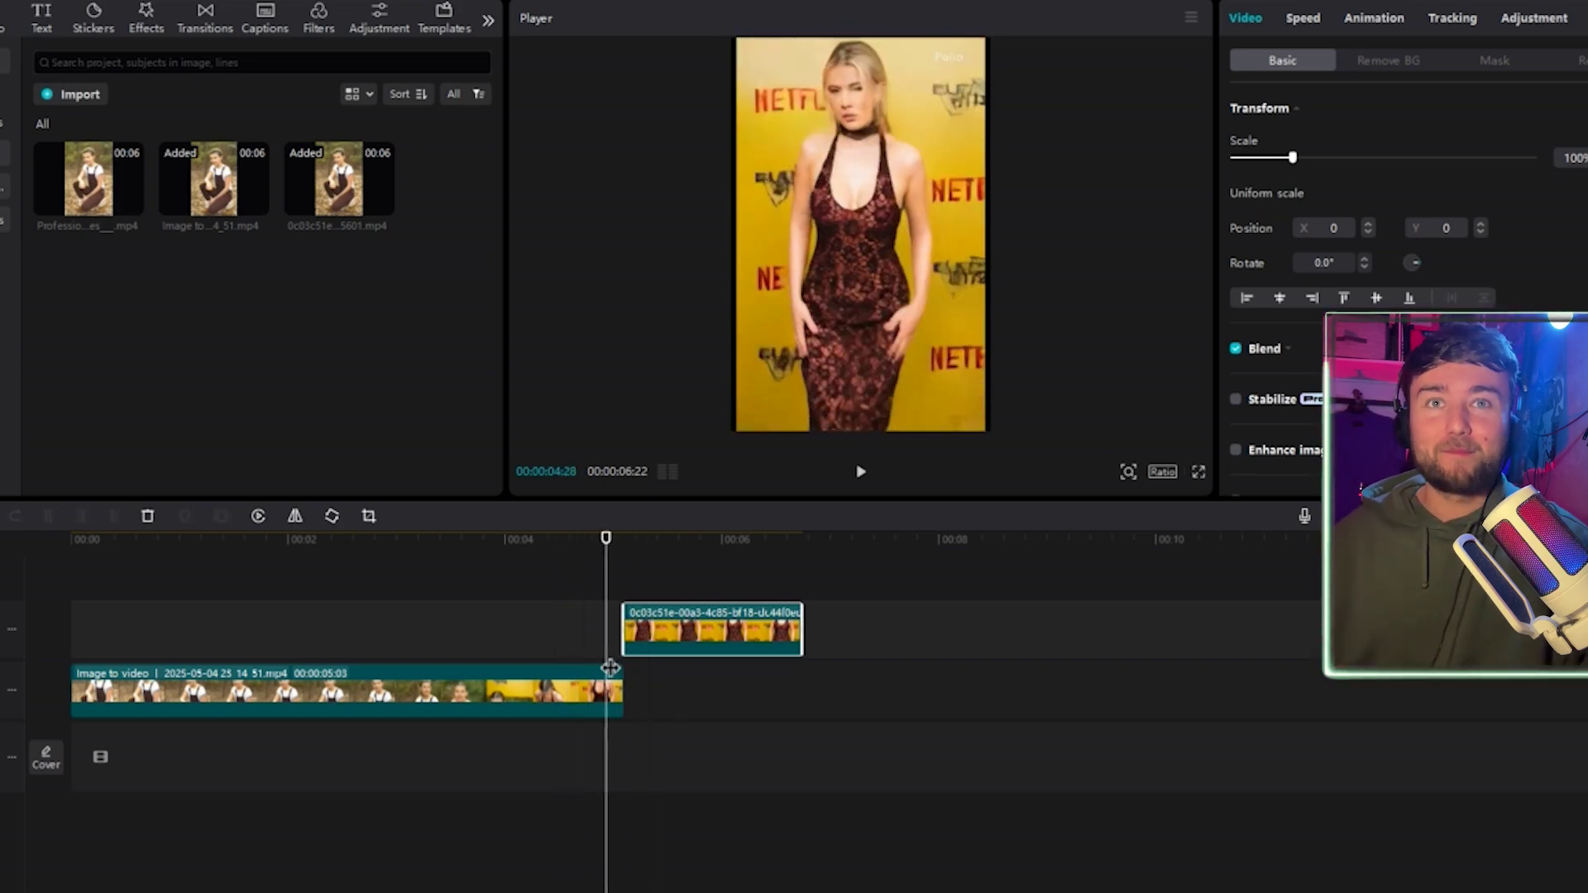
{"action": "left_click_drag", "start_coordinate": [650, 655], "coordinate": [646, 699]}
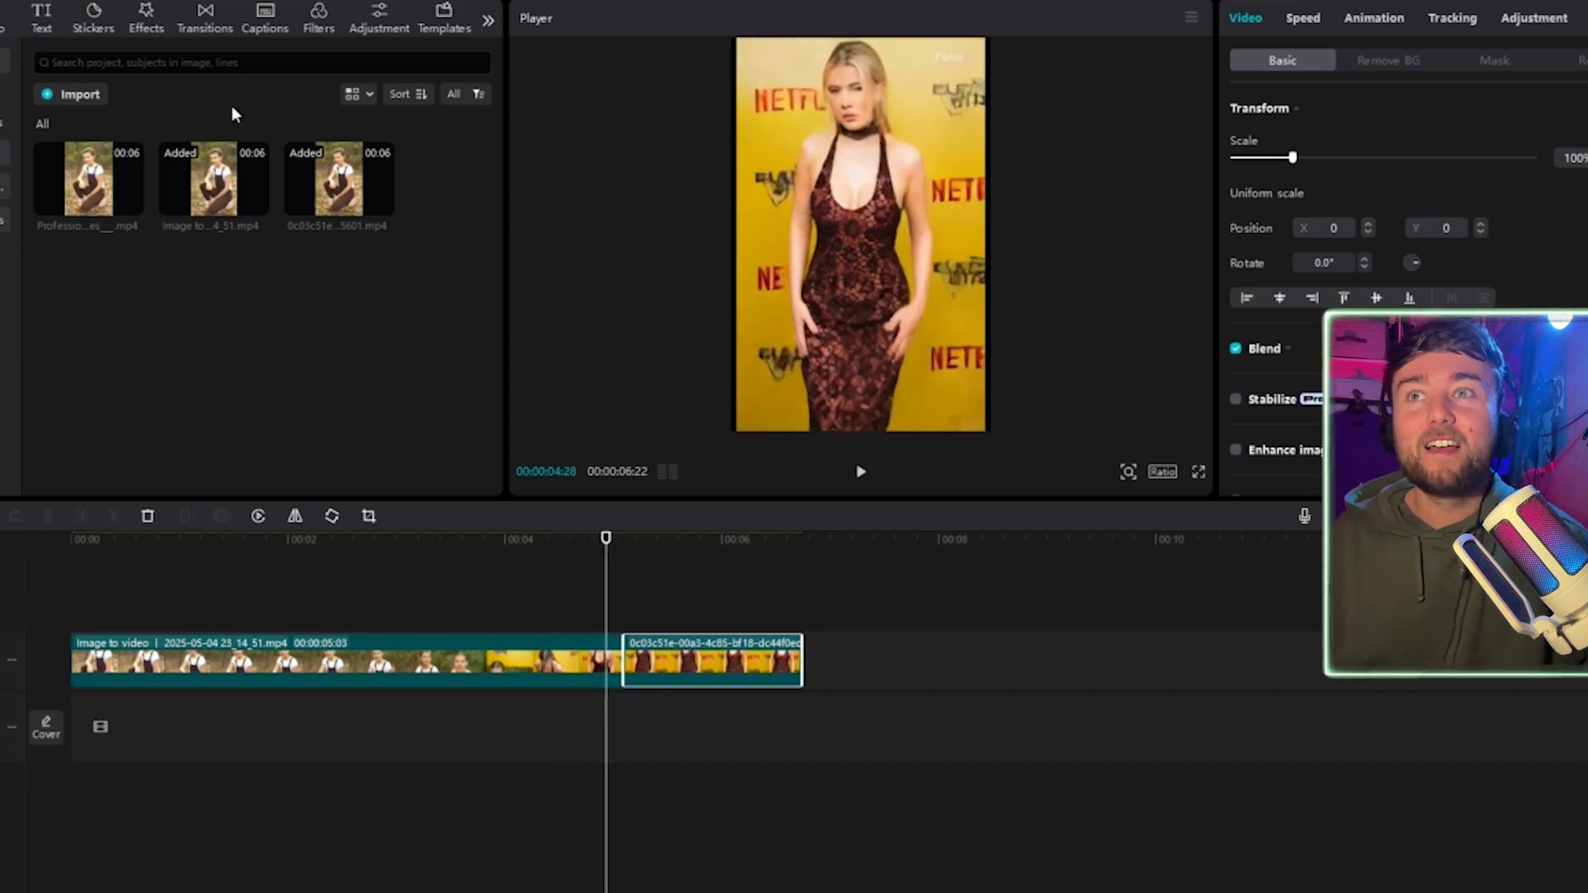
Add a Vertical Blur II transition between the child clip and the adult clip.
{"action": "left_click", "coordinate": [212, 30]}
{"action": "scroll", "coordinate": [265, 186], "scroll_direction": "down", "scroll_amount": 1}
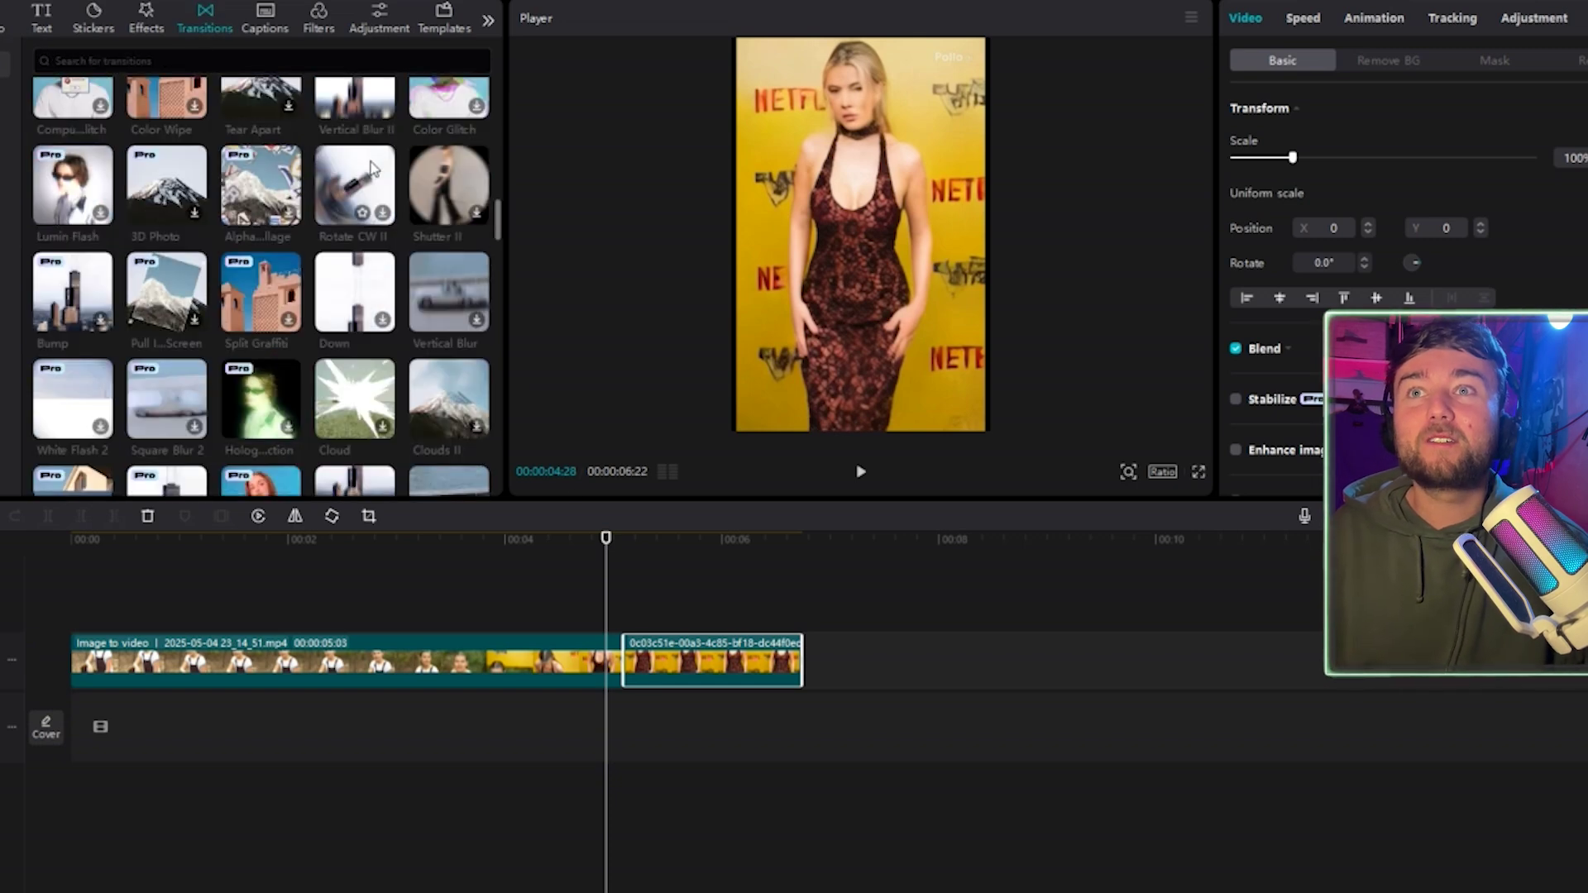
{"action": "left_click_drag", "start_coordinate": [356, 198], "coordinate": [616, 653]}
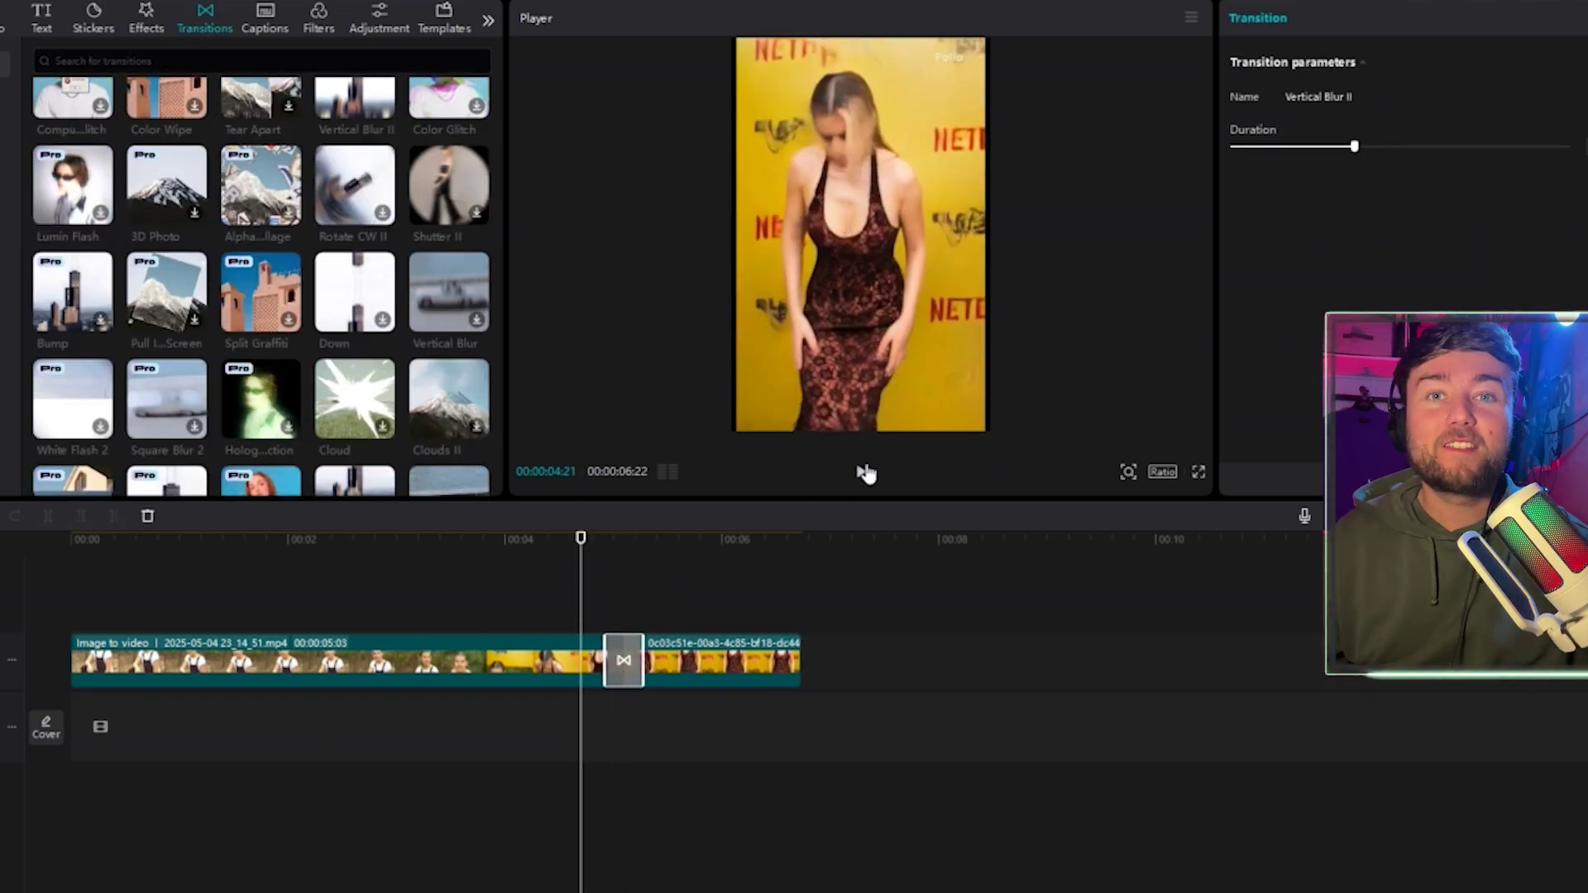
Preview the transition from around 04:18, then play the whole video from the start.
{"action": "left_click", "coordinate": [864, 474]}
{"action": "left_click", "coordinate": [866, 475]}
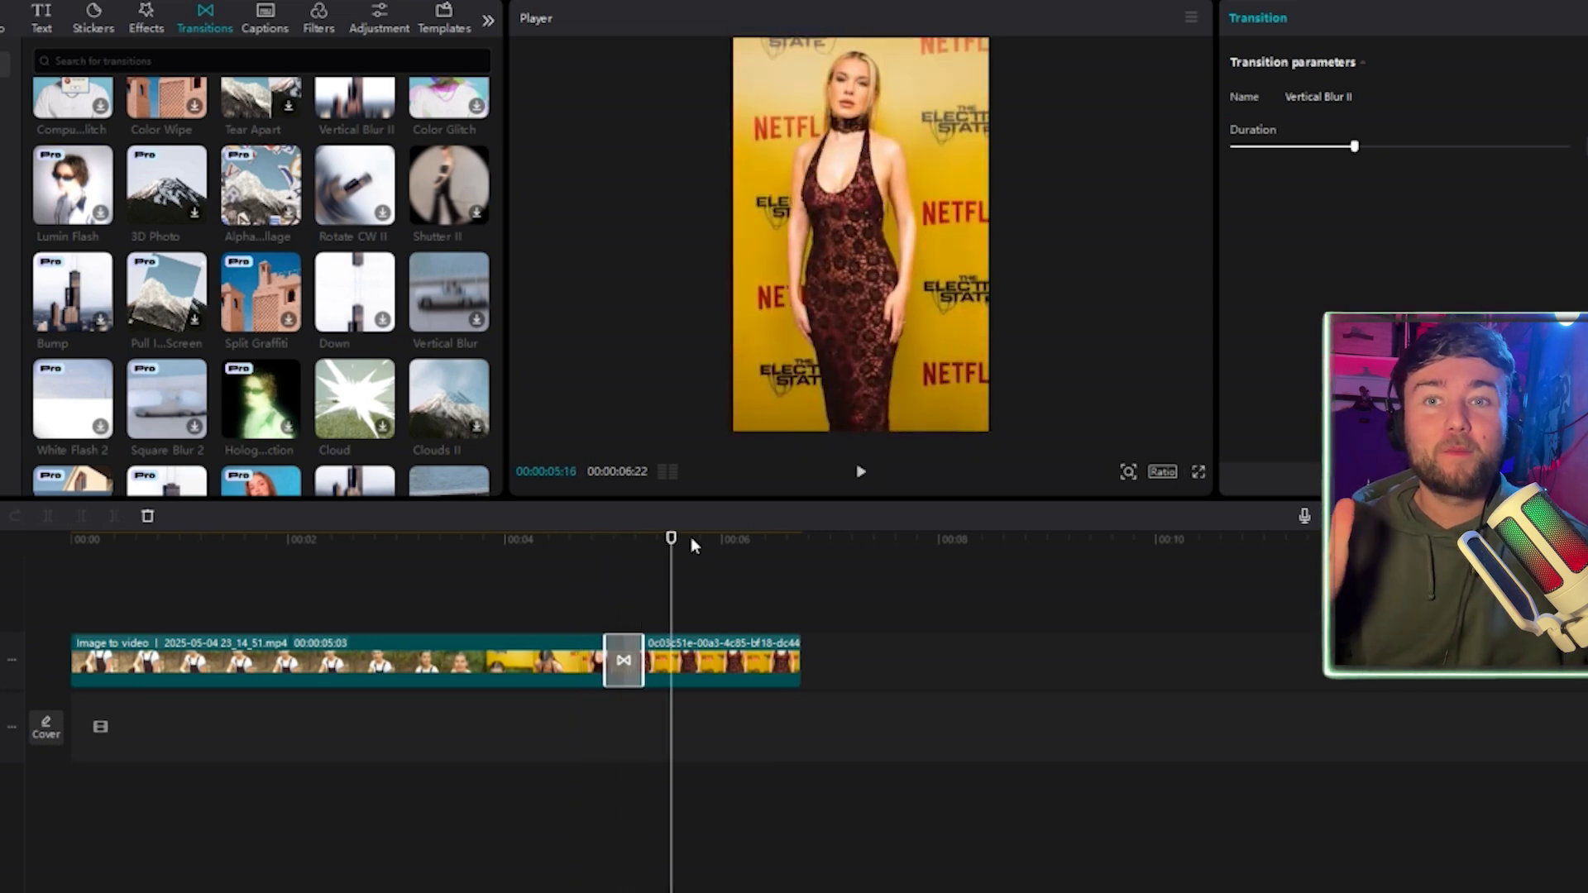
{"action": "mouse_move", "coordinate": [566, 550]}
{"action": "left_mouse_down"}
{"action": "mouse_move", "coordinate": [616, 552]}
{"action": "mouse_move", "coordinate": [570, 552]}
{"action": "left_mouse_up"}
{"action": "key", "text": "space"}
{"action": "left_click", "coordinate": [857, 473]}
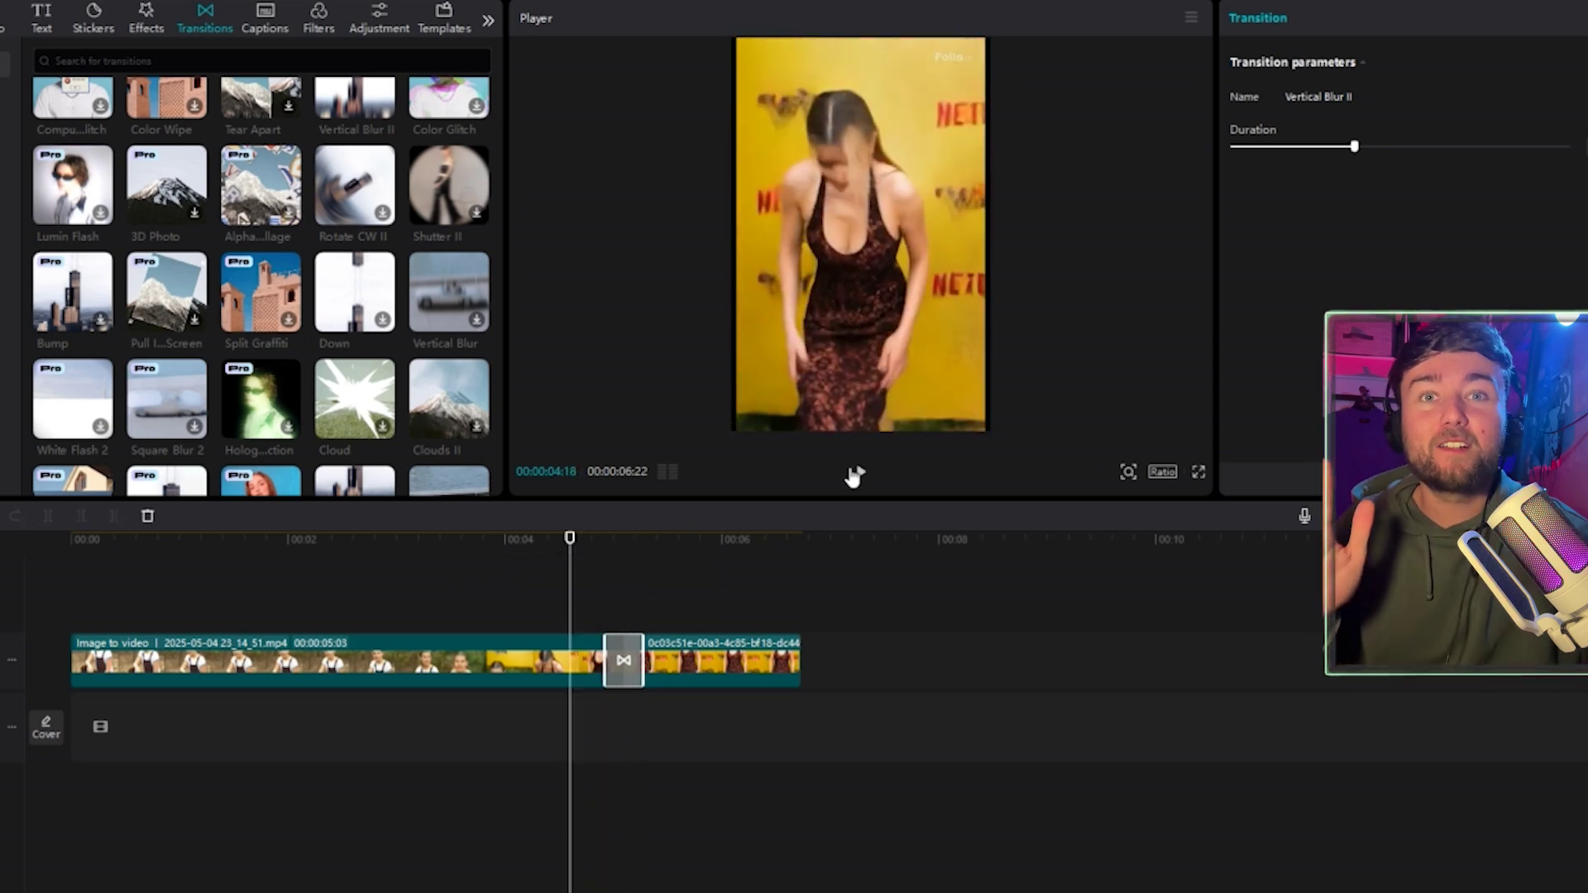
{"action": "left_click", "coordinate": [854, 475]}
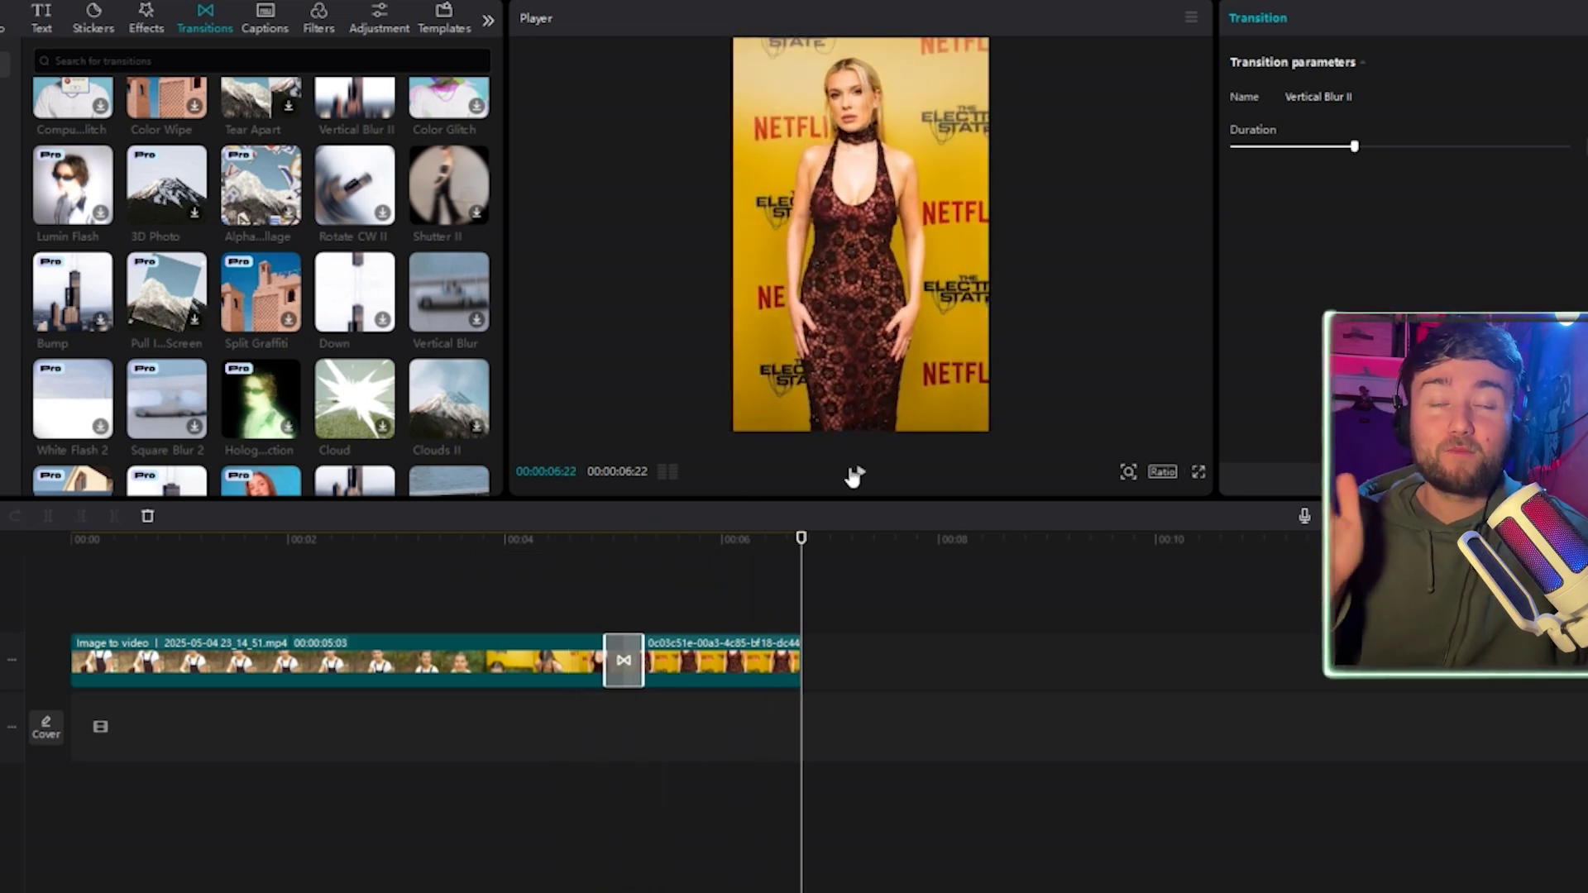
{"action": "left_click", "coordinate": [854, 476]}
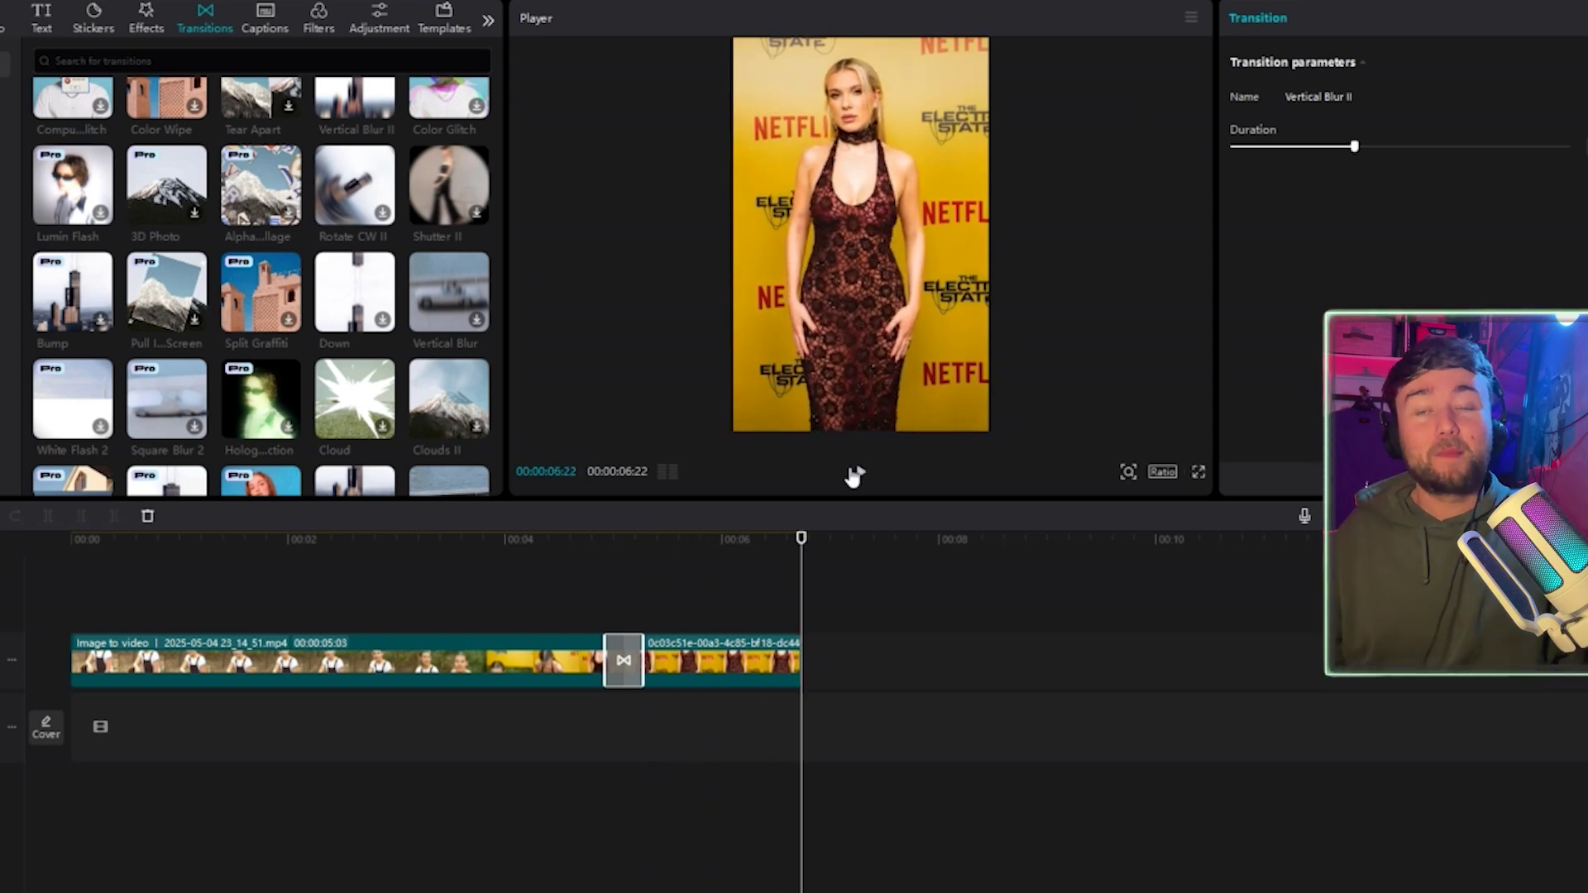
Split the child clip at 00:16 and select the short opening piece.
{"action": "left_click", "coordinate": [33, 559]}
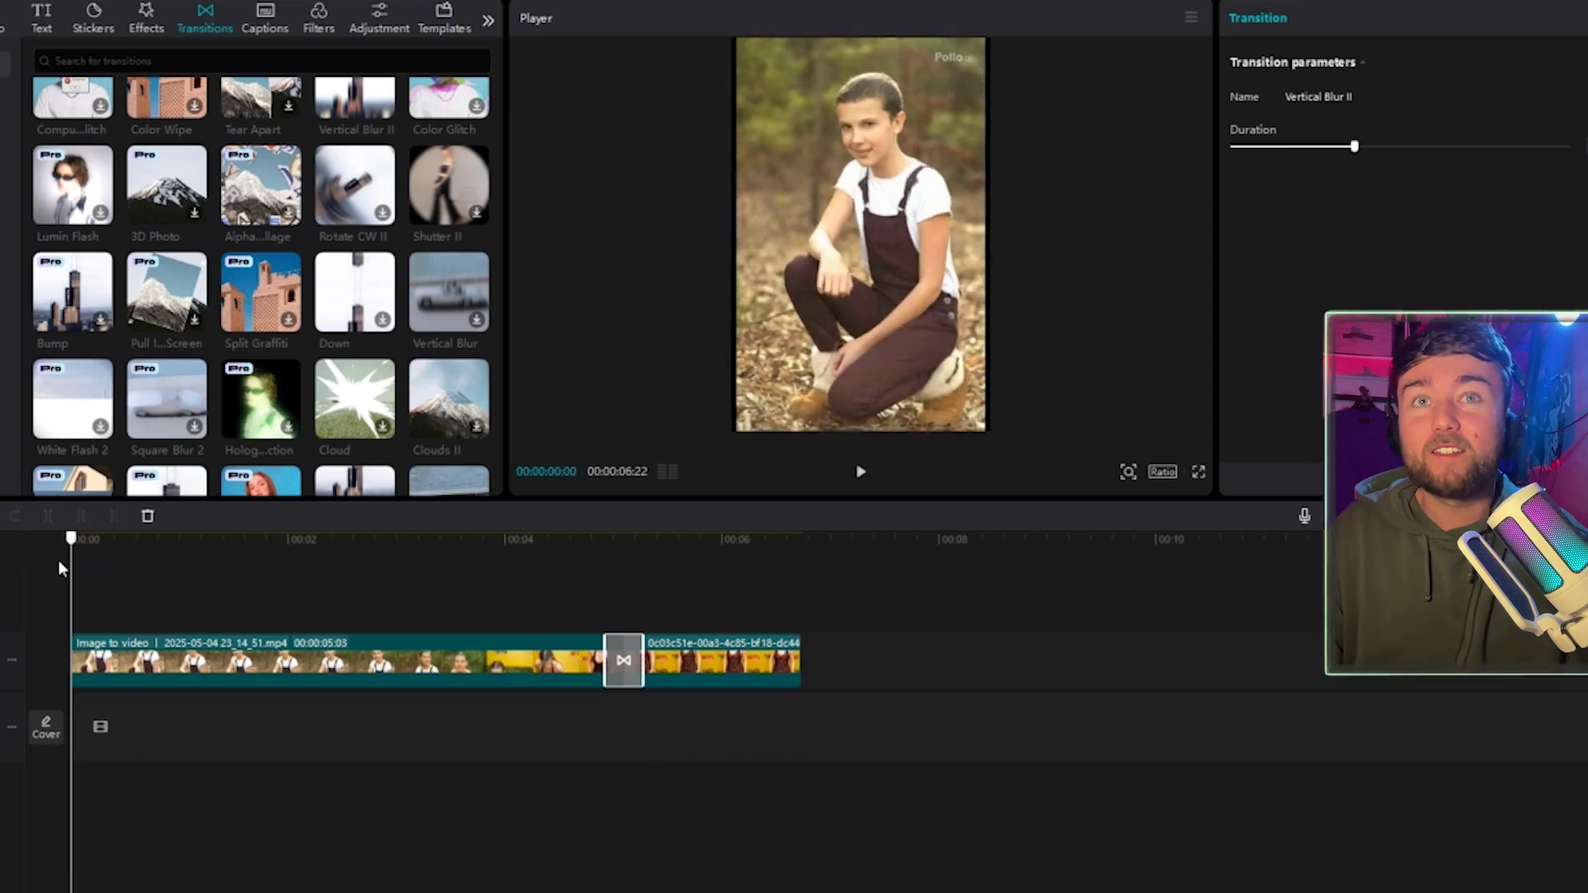
{"action": "left_click_drag", "start_coordinate": [71, 538], "coordinate": [133, 594]}
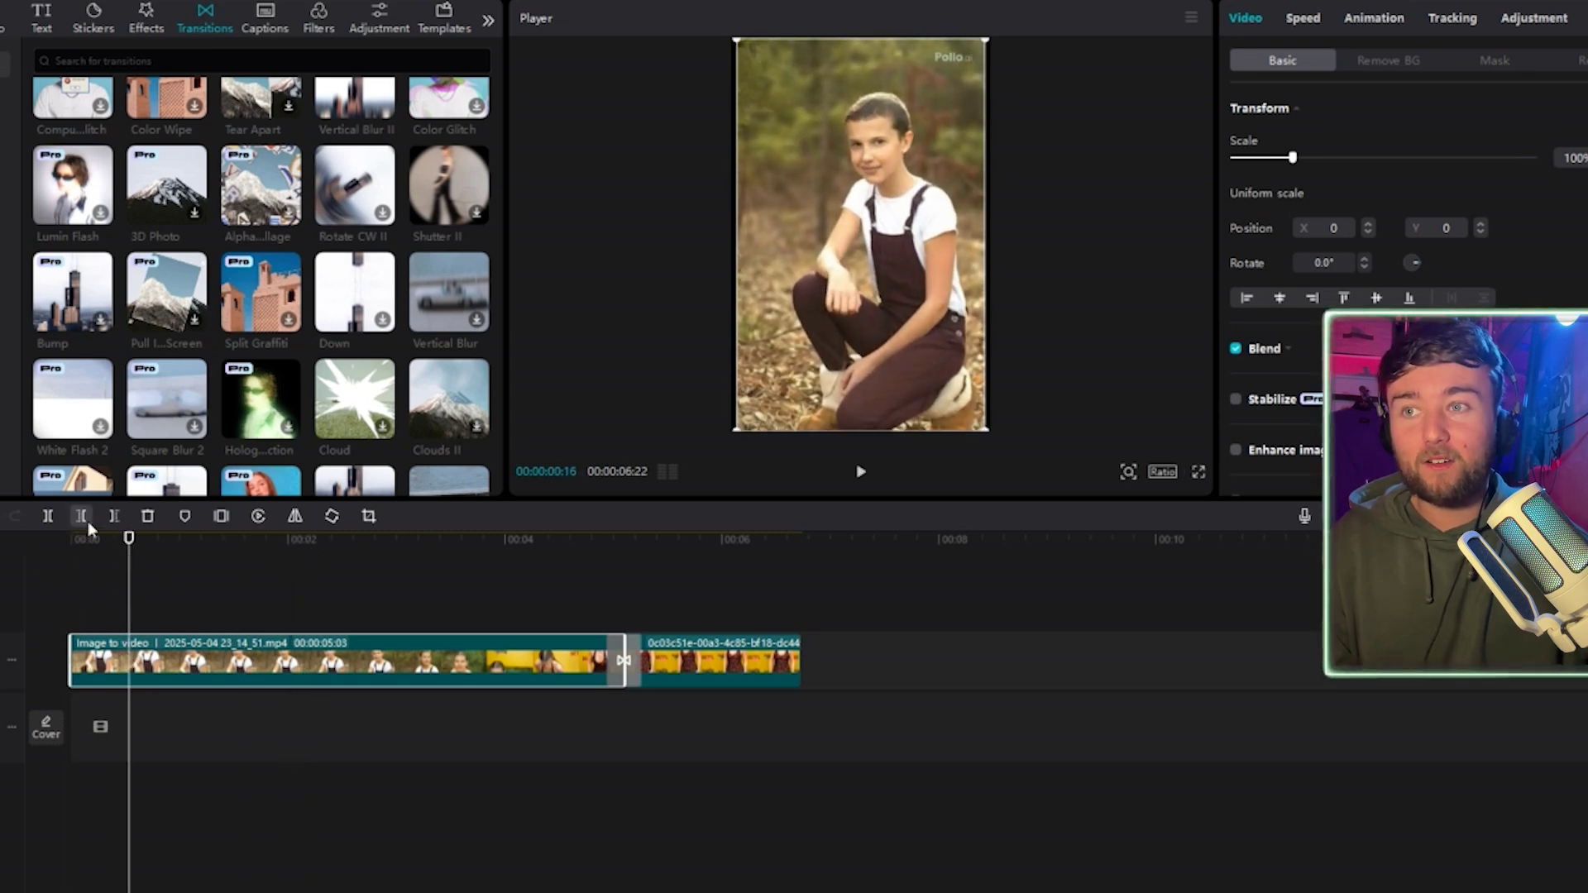
{"action": "left_click", "coordinate": [49, 517]}
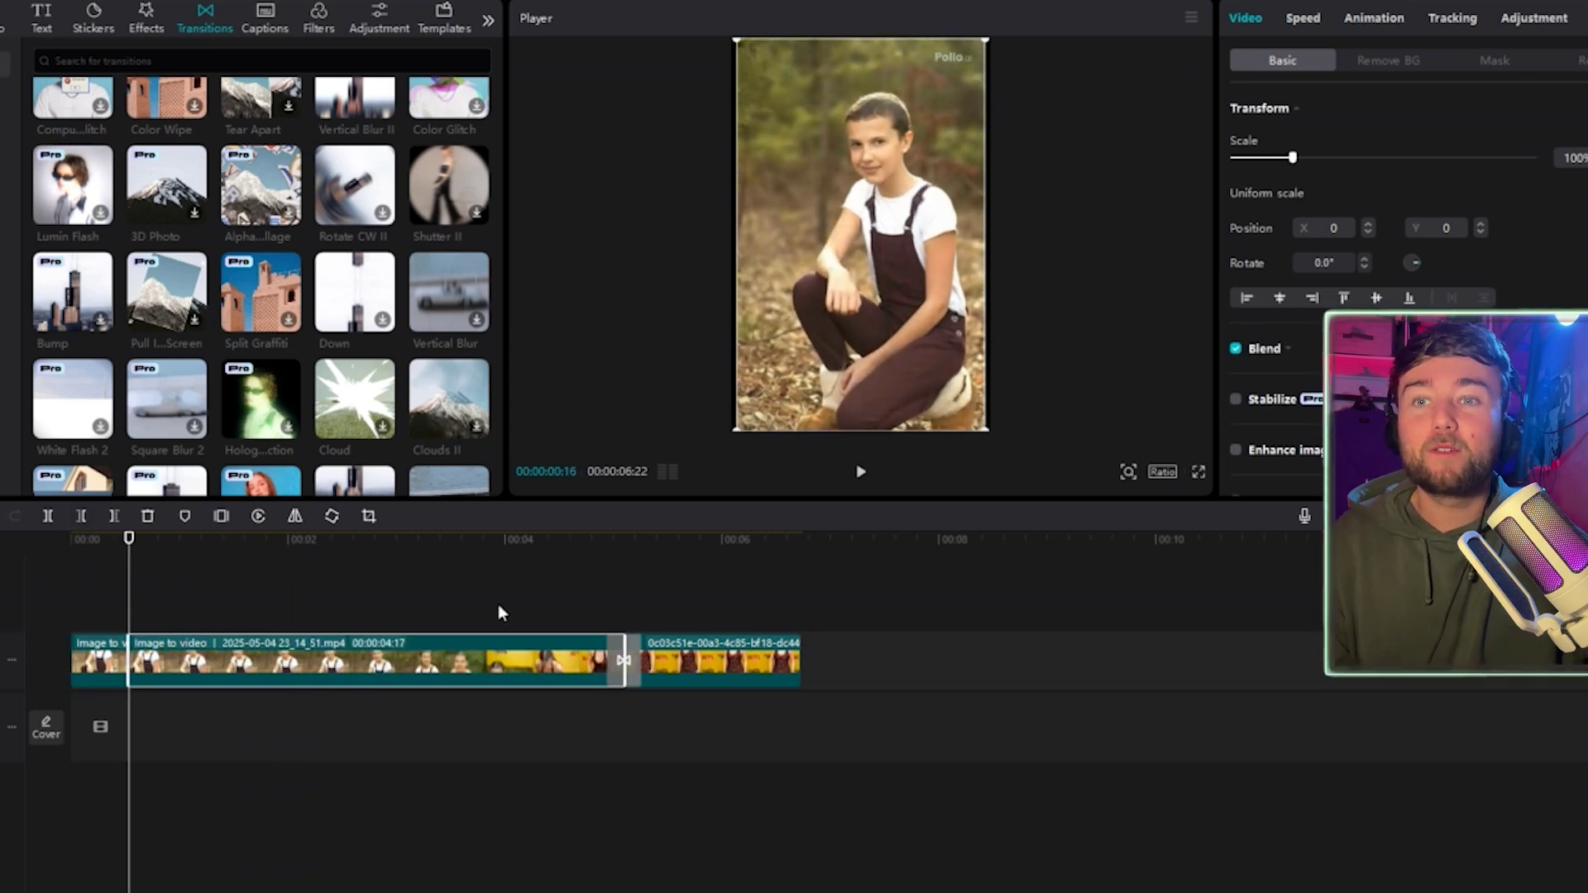
{"action": "left_click_drag", "start_coordinate": [295, 674], "coordinate": [438, 689]}
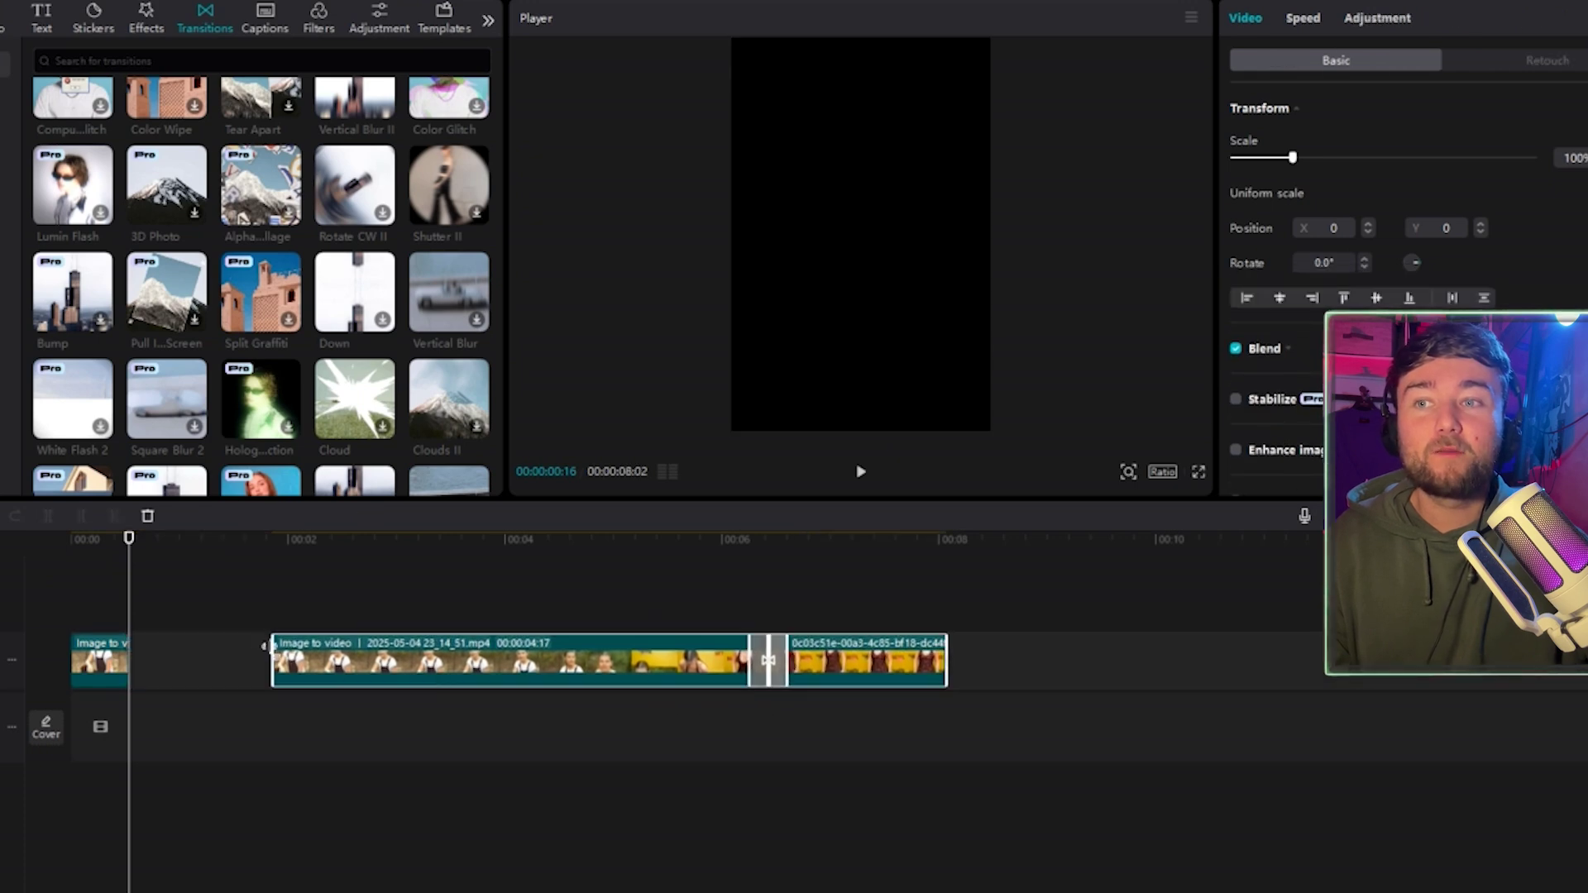
{"action": "left_click", "coordinate": [101, 666]}
Slow the opening piece to 0.3x, close the gap after it, and preview the intro.
{"action": "left_click", "coordinate": [1302, 17]}
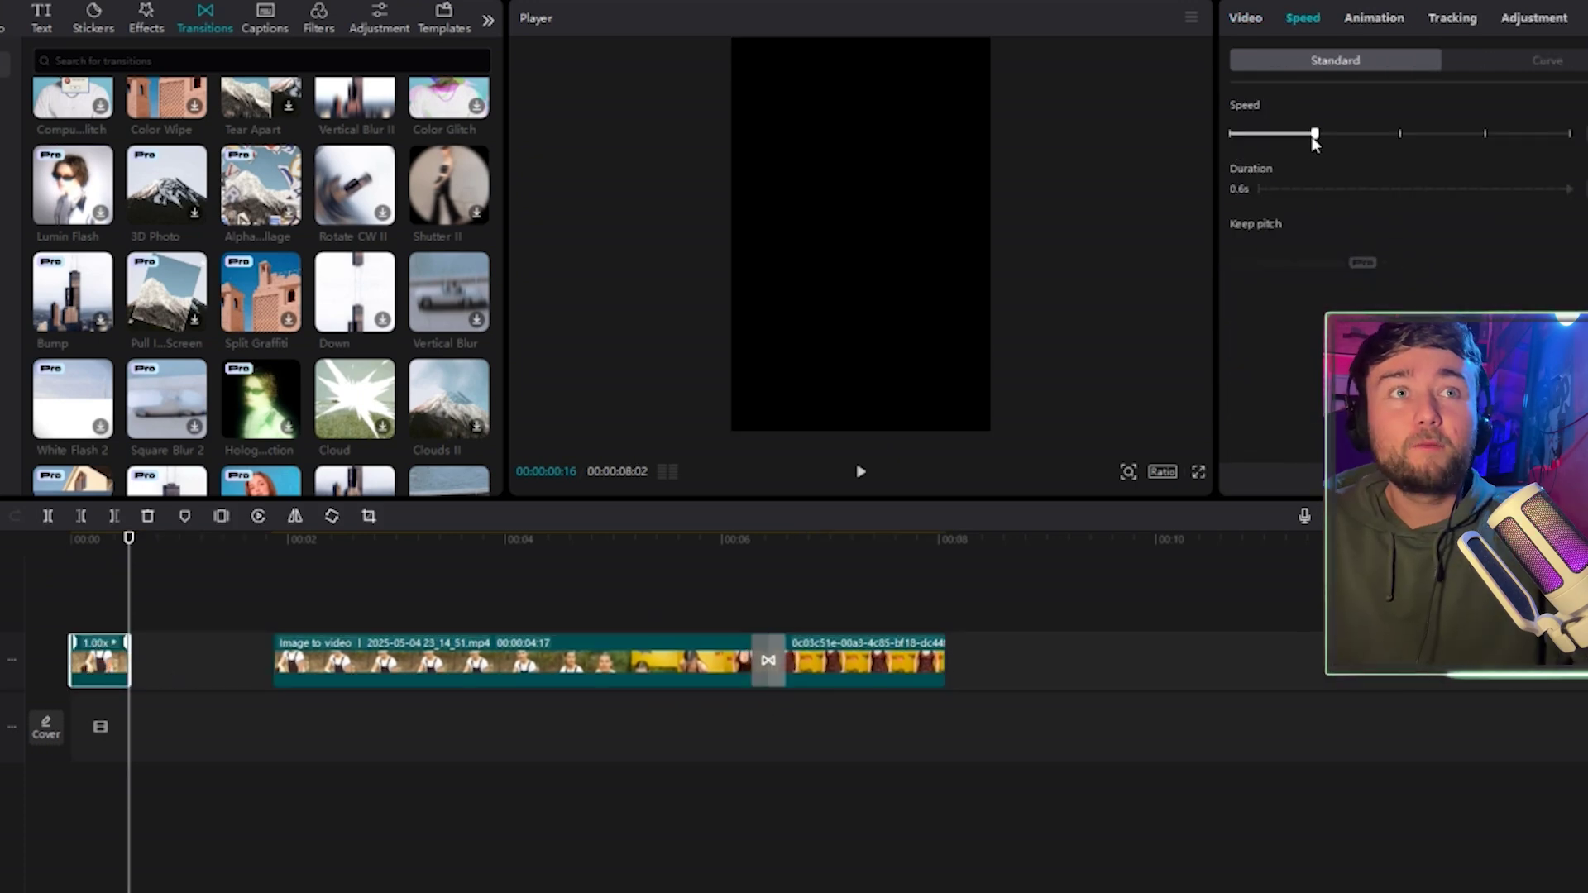
{"action": "left_click_drag", "start_coordinate": [1315, 134], "coordinate": [1248, 134]}
{"action": "left_click_drag", "start_coordinate": [117, 541], "coordinate": [240, 546]}
{"action": "left_click", "coordinate": [441, 657]}
{"action": "left_click_drag", "start_coordinate": [419, 668], "coordinate": [408, 668]}
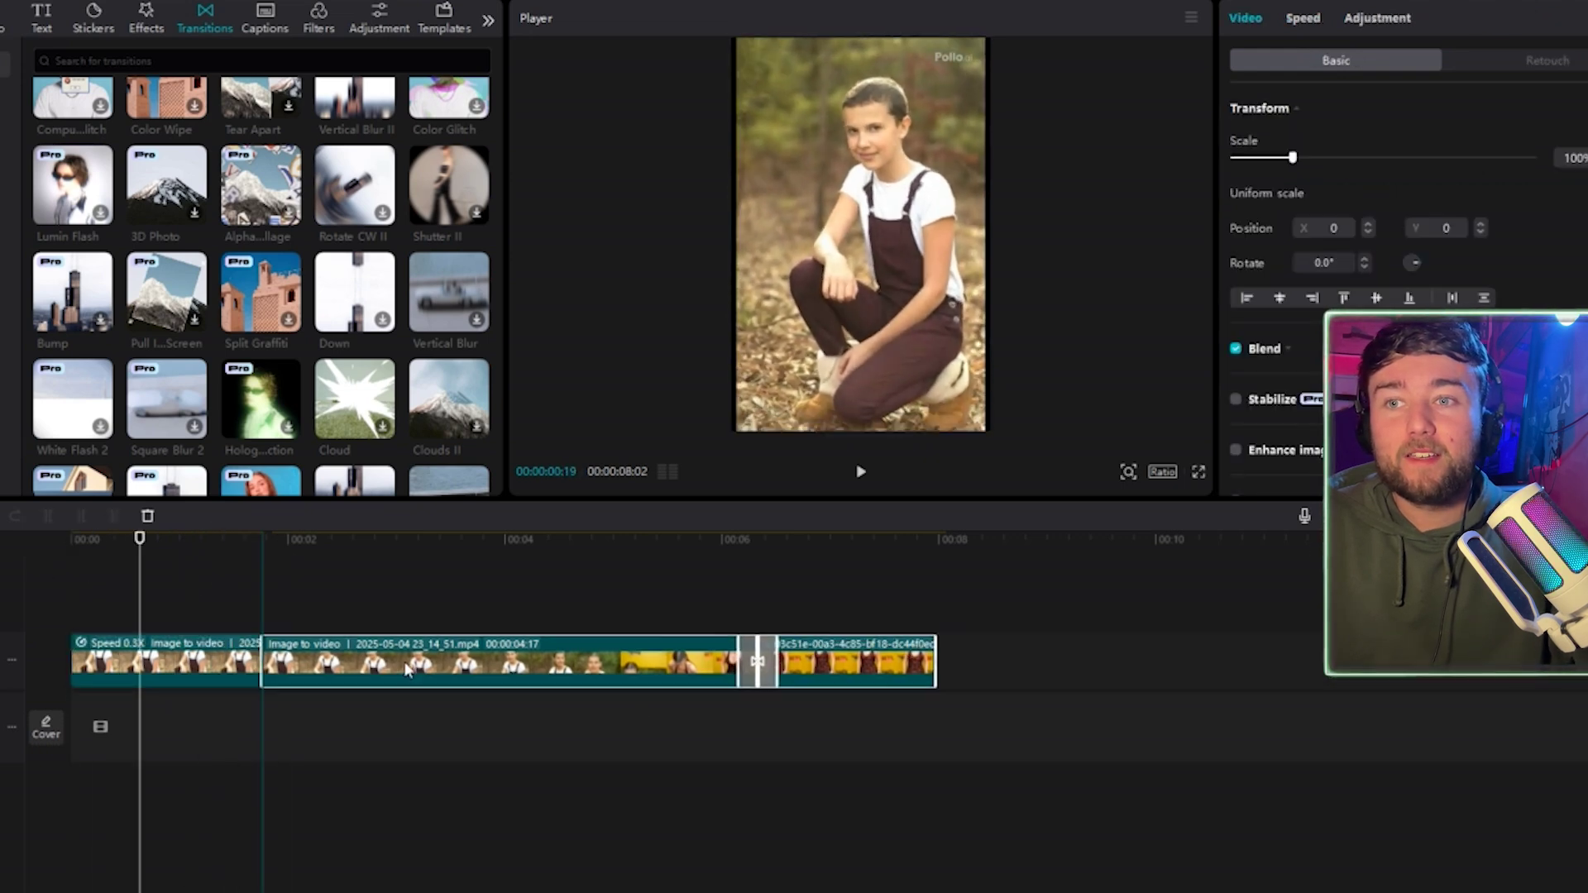
{"action": "left_click", "coordinate": [45, 546]}
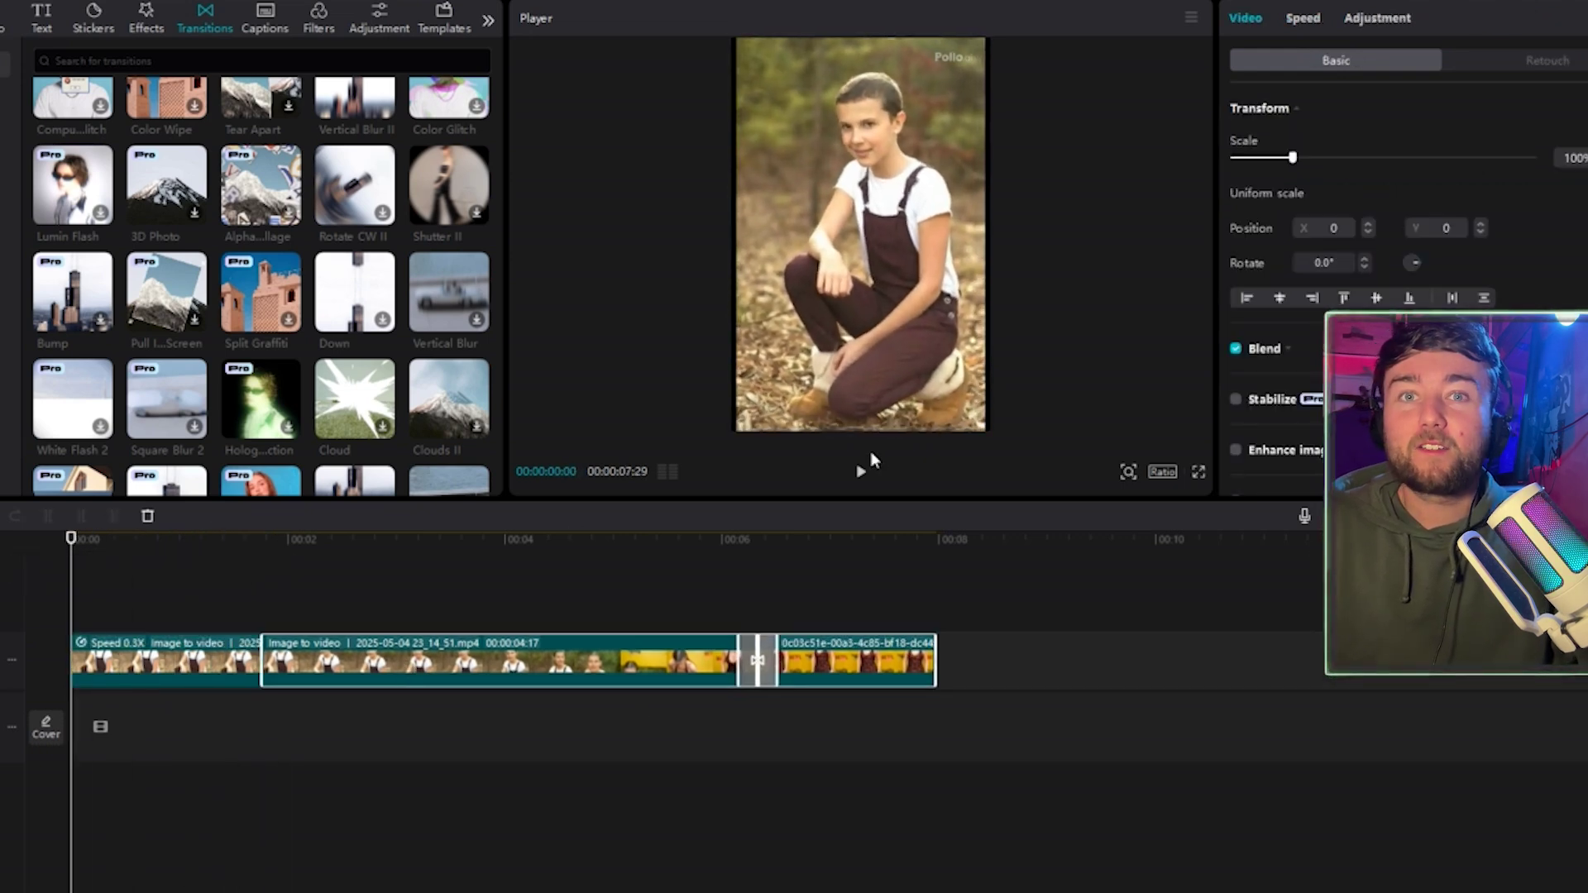
{"action": "left_click", "coordinate": [860, 470]}
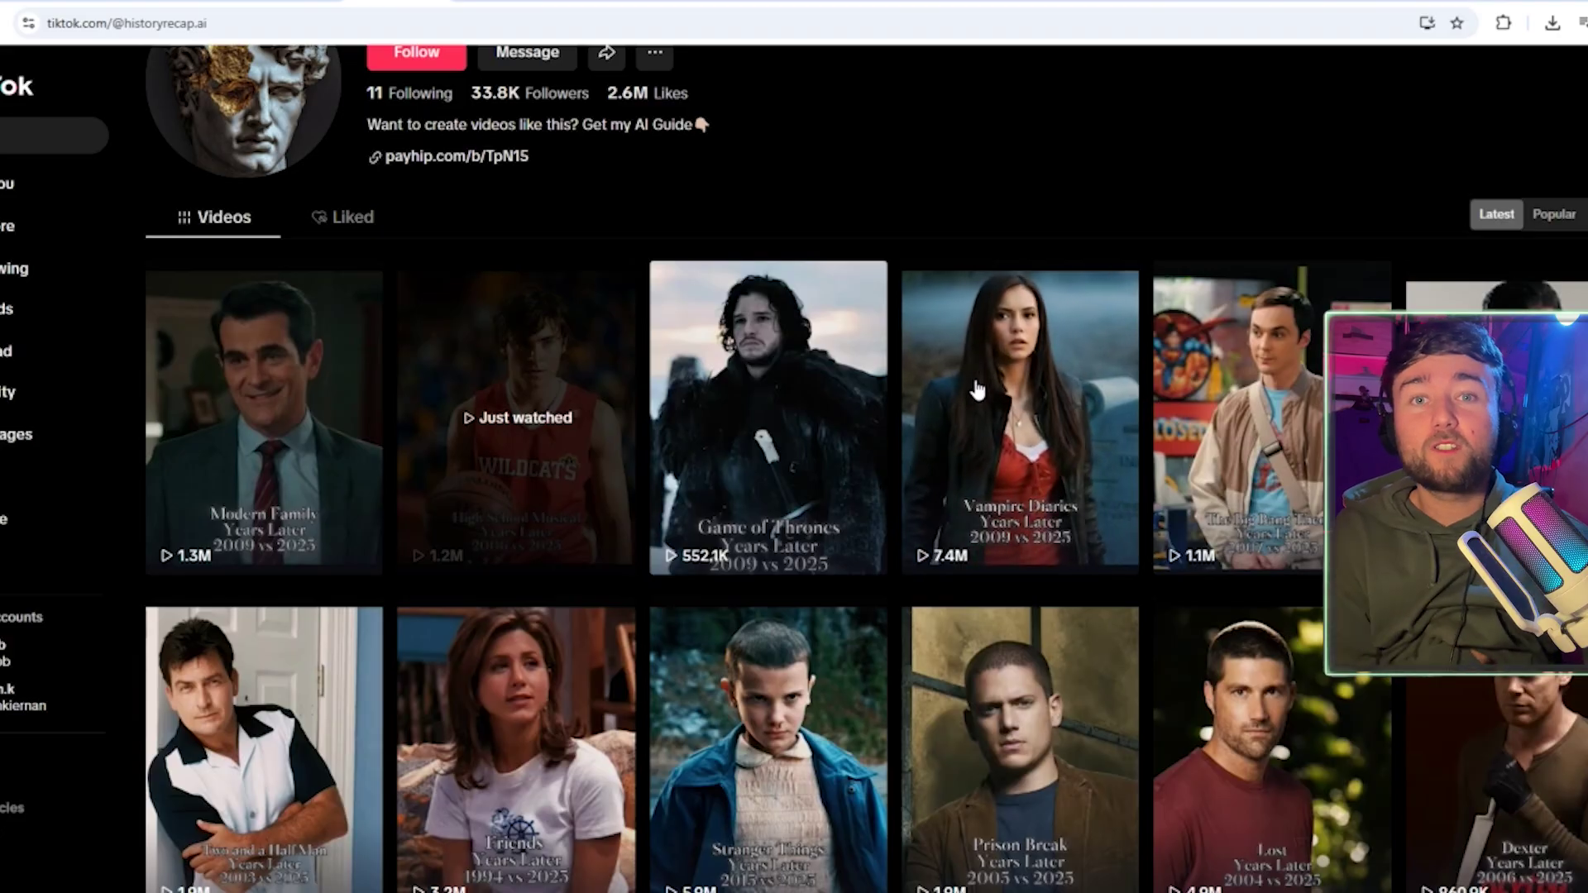
Open the Lost Years Later video from the profile and pause it to see its Forever Young sound.
{"action": "scroll", "coordinate": [975, 389], "scroll_direction": "down", "scroll_amount": 2}
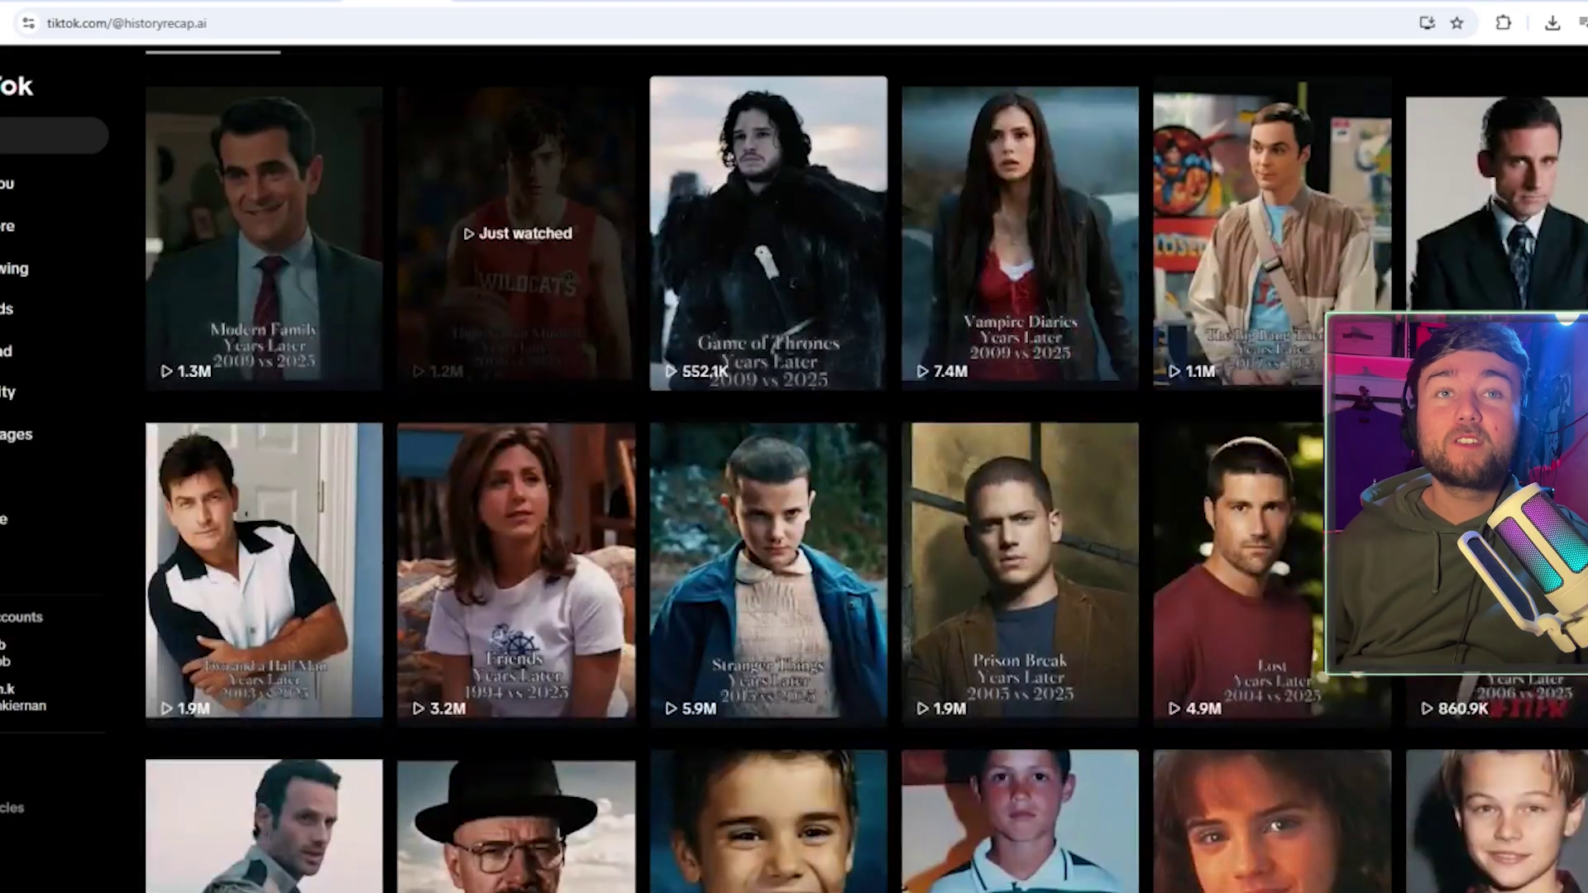
{"action": "scroll", "coordinate": [1050, 438], "scroll_direction": "down", "scroll_amount": 3}
{"action": "left_click", "coordinate": [1184, 331]}
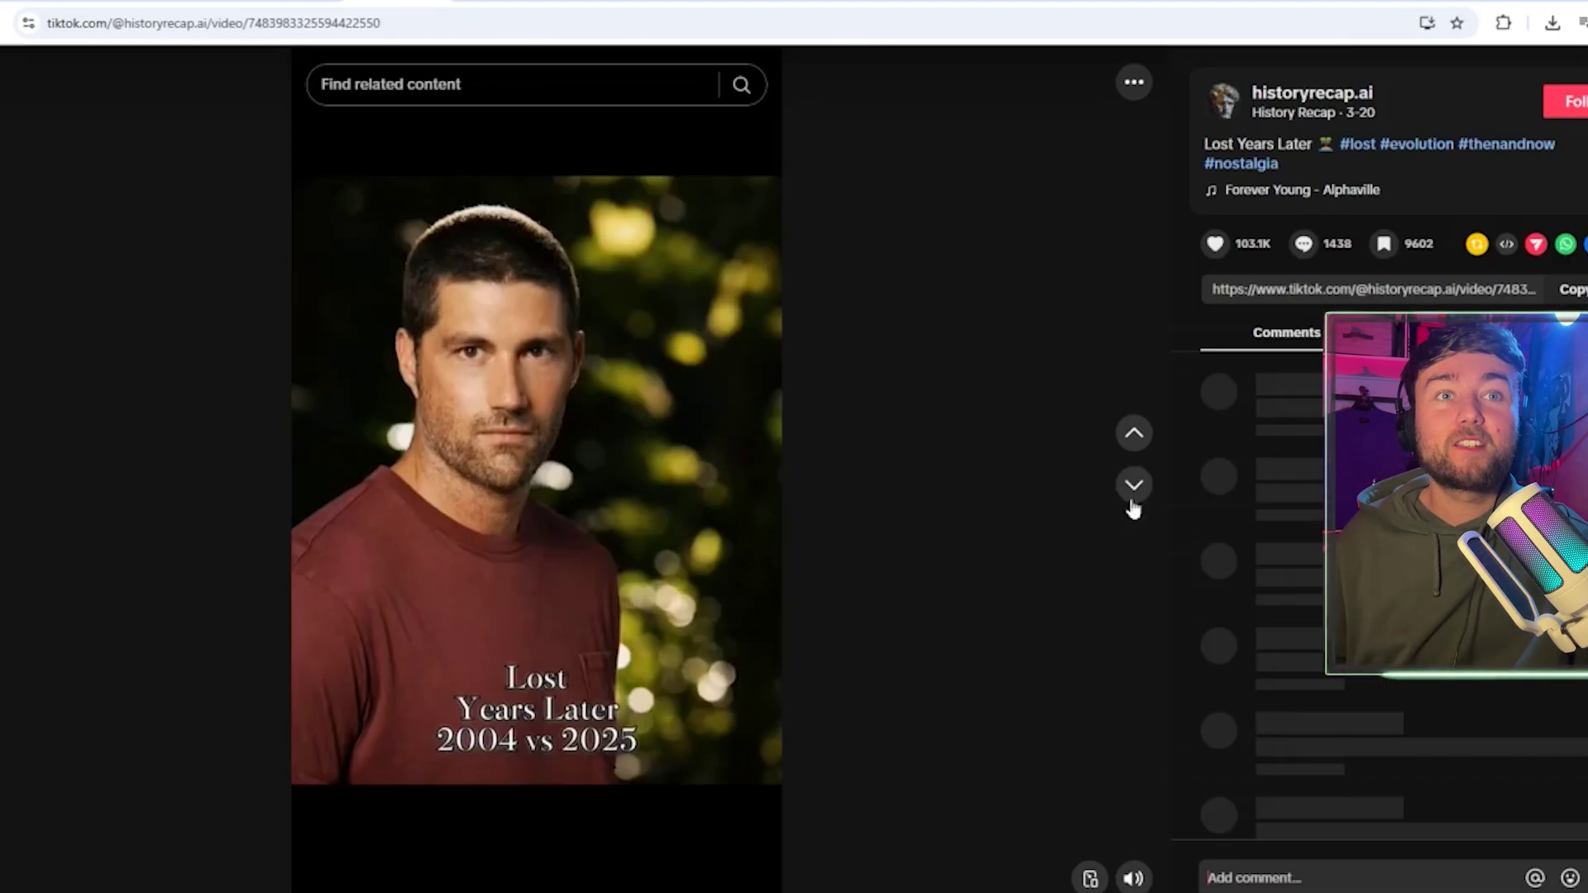
{"action": "left_click", "coordinate": [655, 572]}
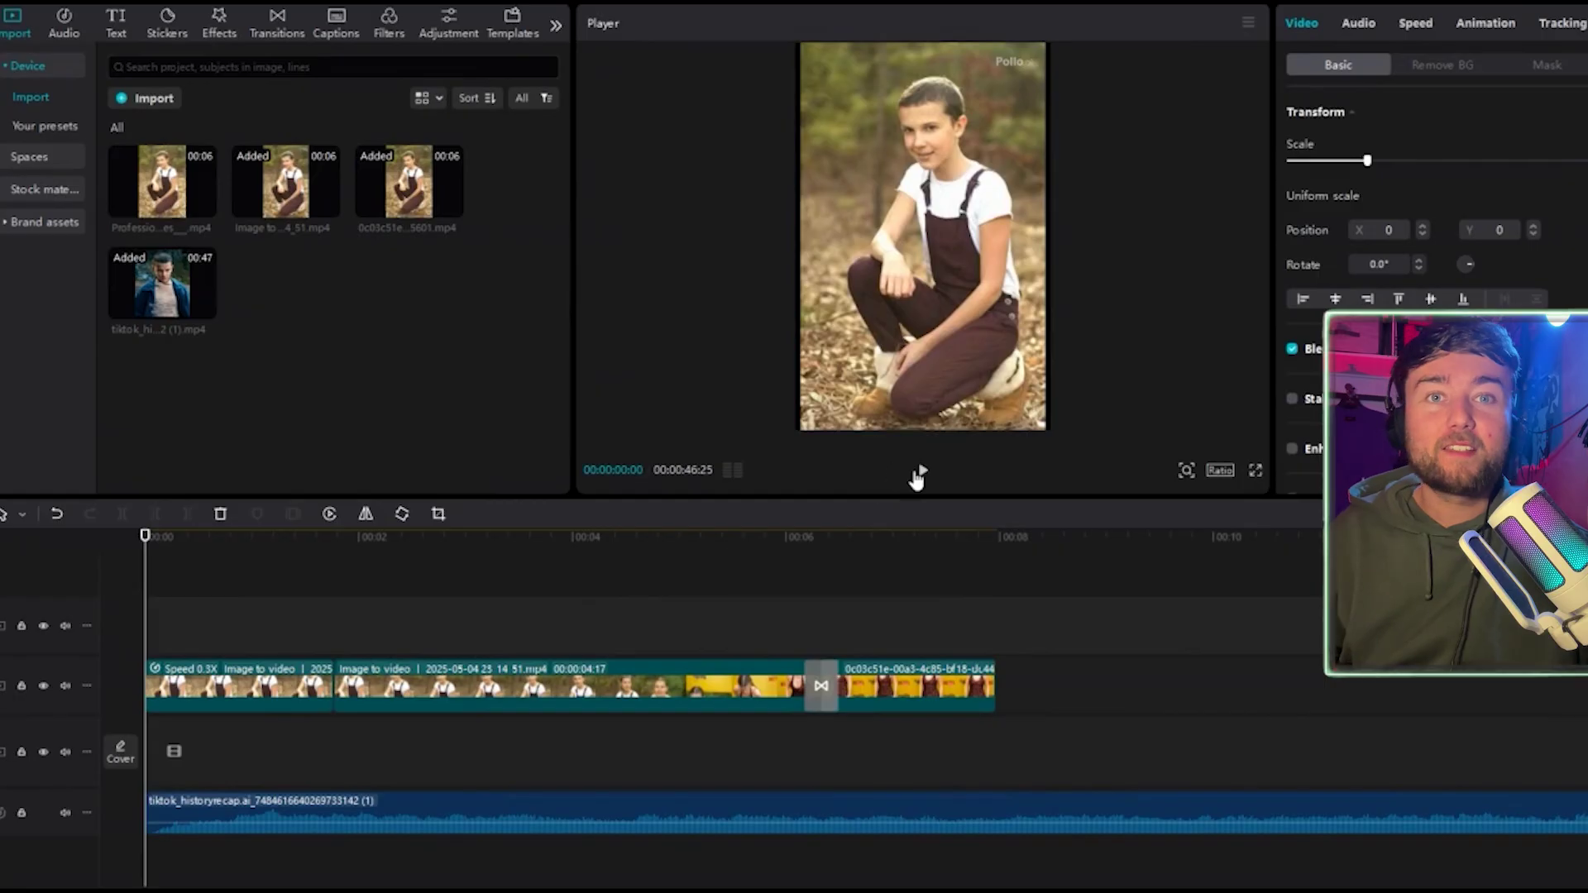
{"action": "left_click", "coordinate": [922, 474]}
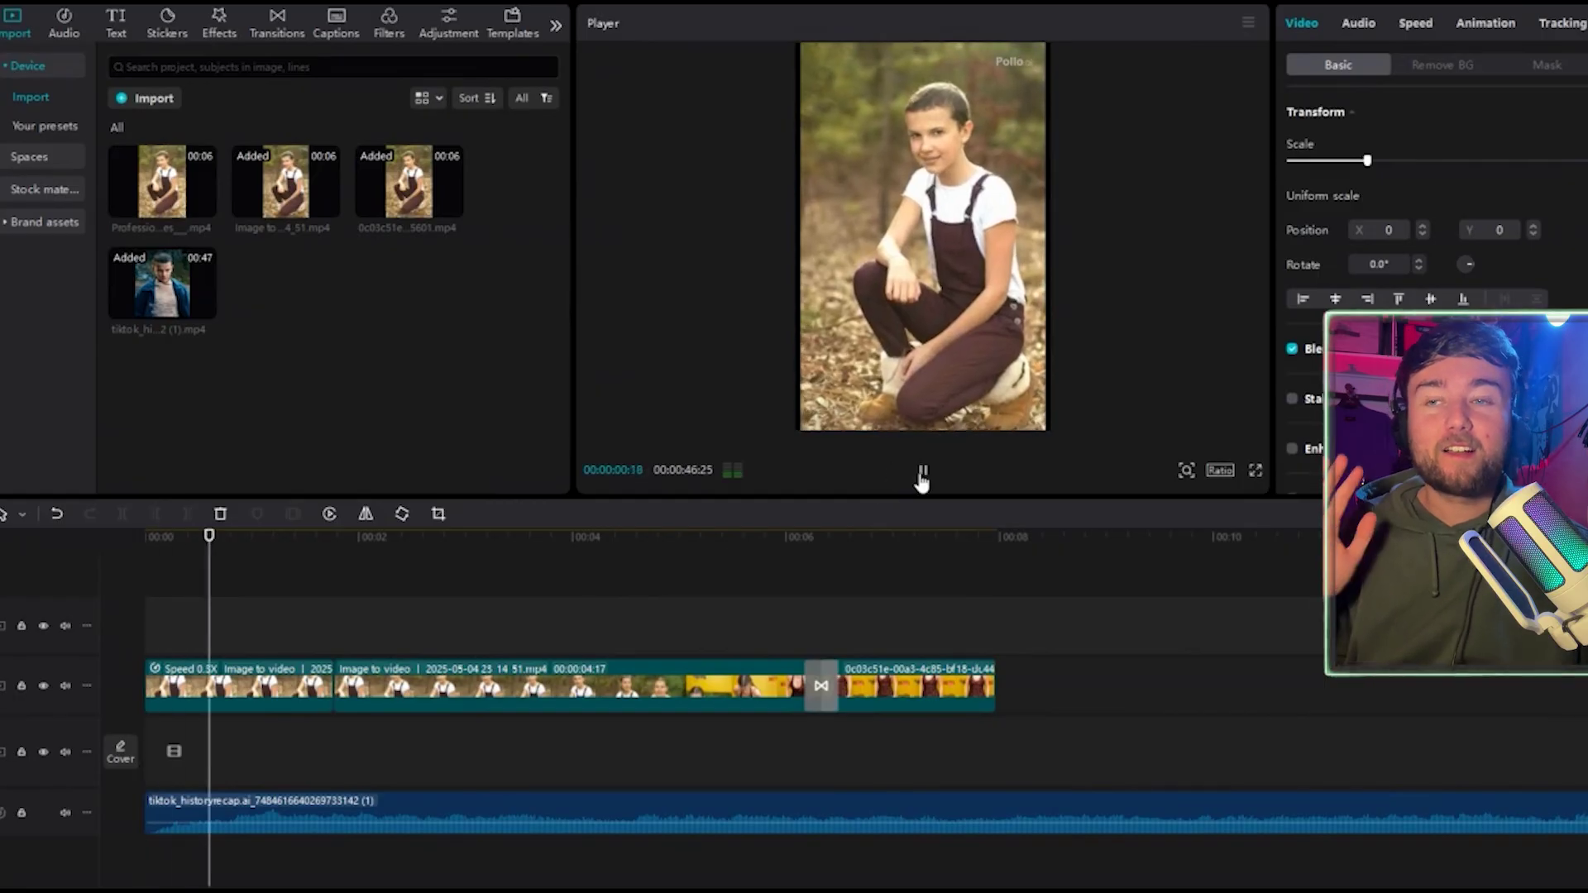
{"action": "left_click", "coordinate": [922, 475]}
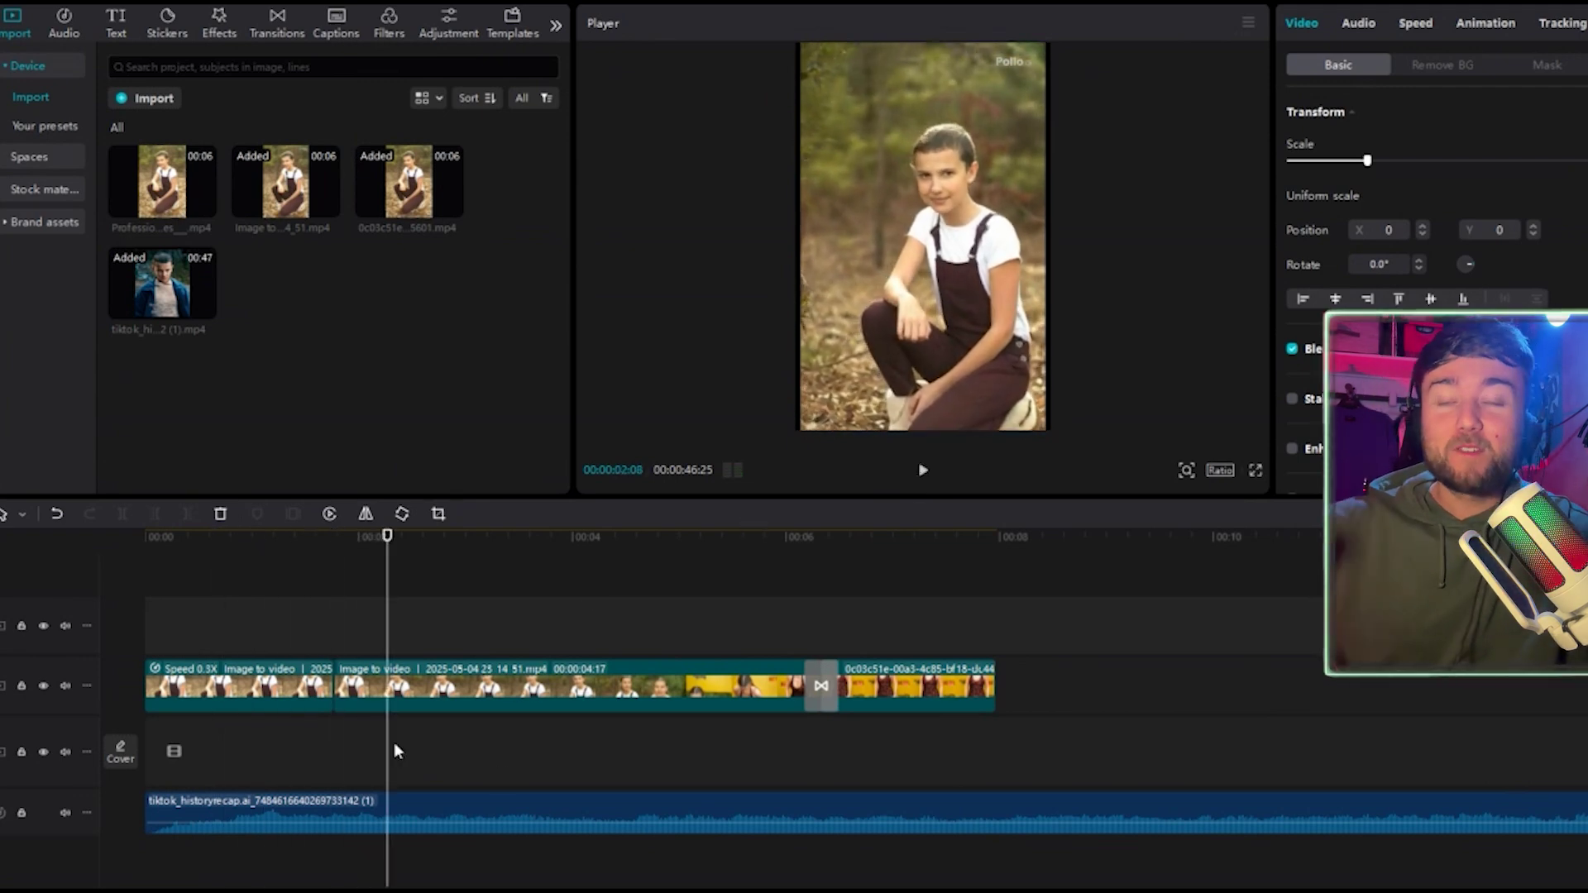
{"action": "left_click_drag", "start_coordinate": [388, 539], "coordinate": [98, 560]}
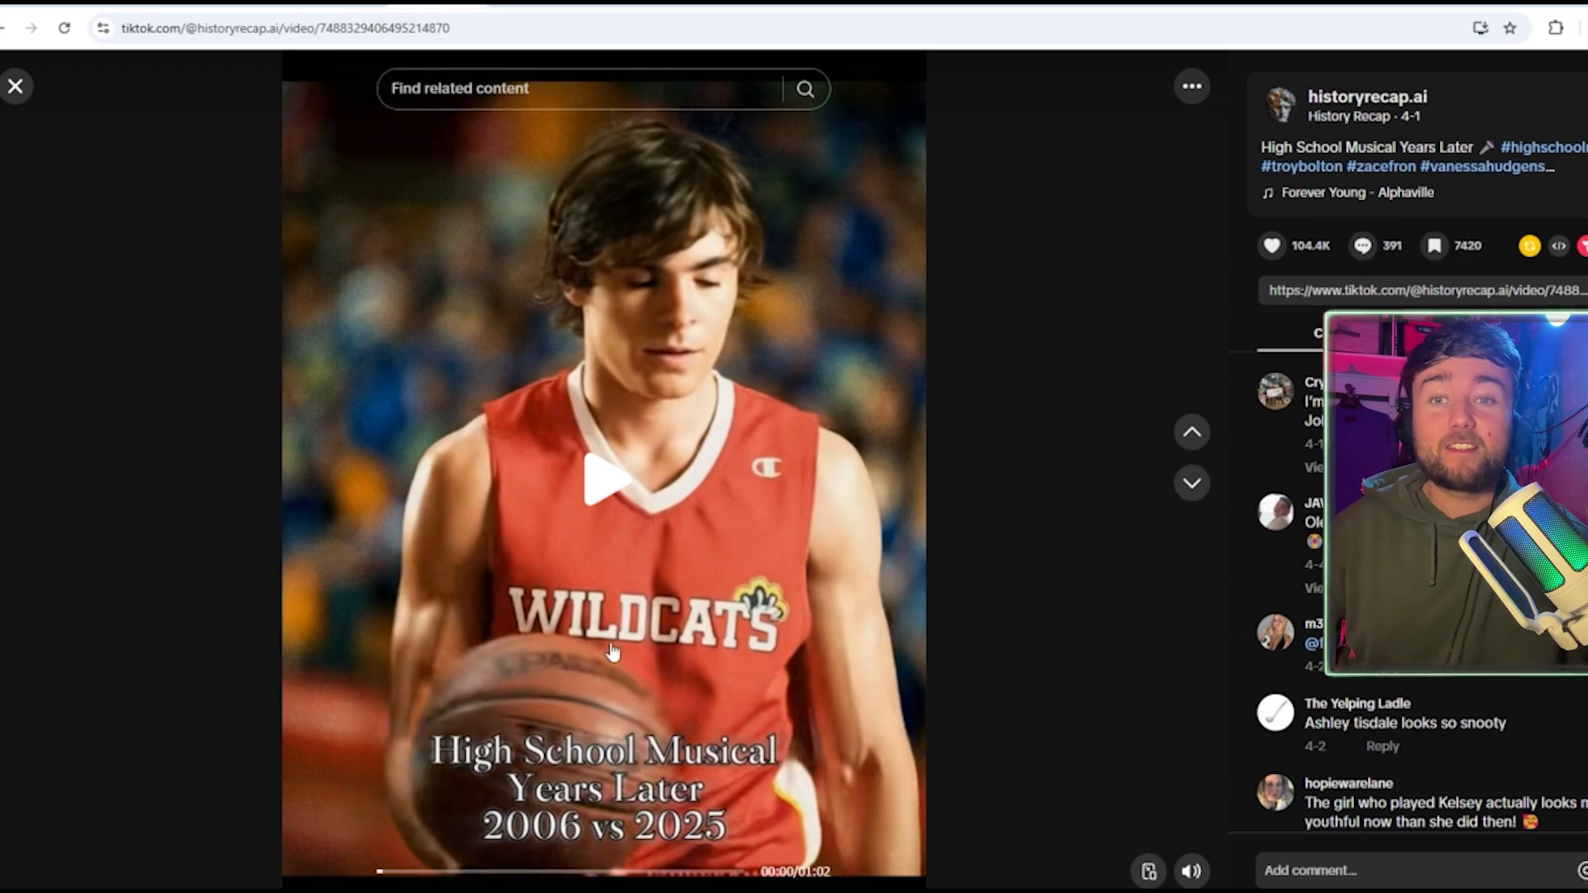
Close the High School Musical video and browse to another creator's celebrity evolution profile.
{"action": "left_click", "coordinate": [15, 85]}
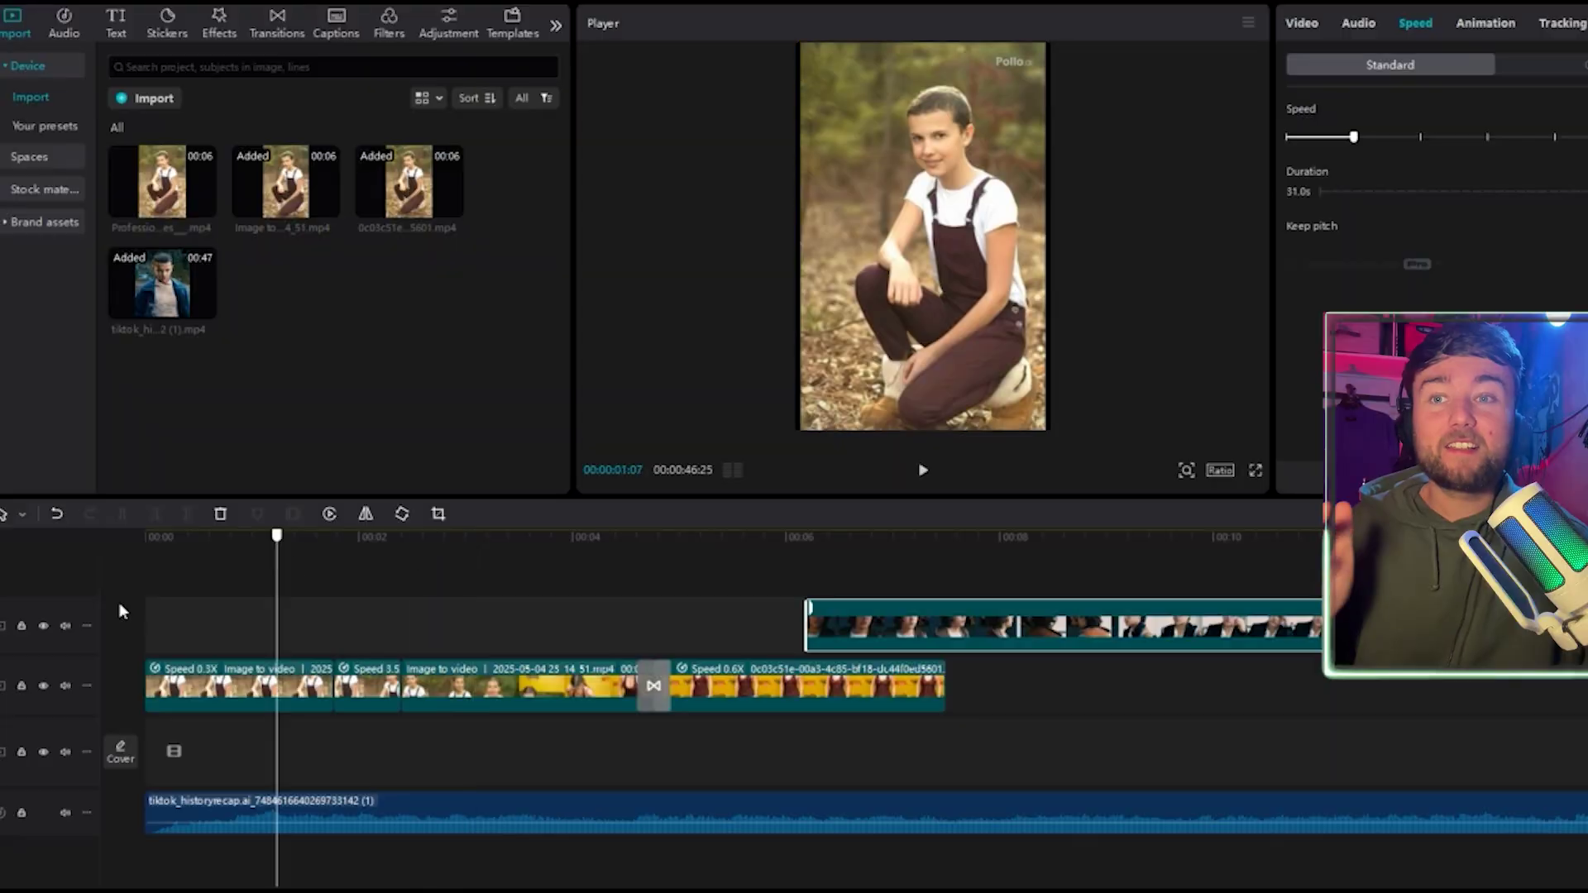
{"action": "left_click_drag", "start_coordinate": [276, 573], "coordinate": [259, 664]}
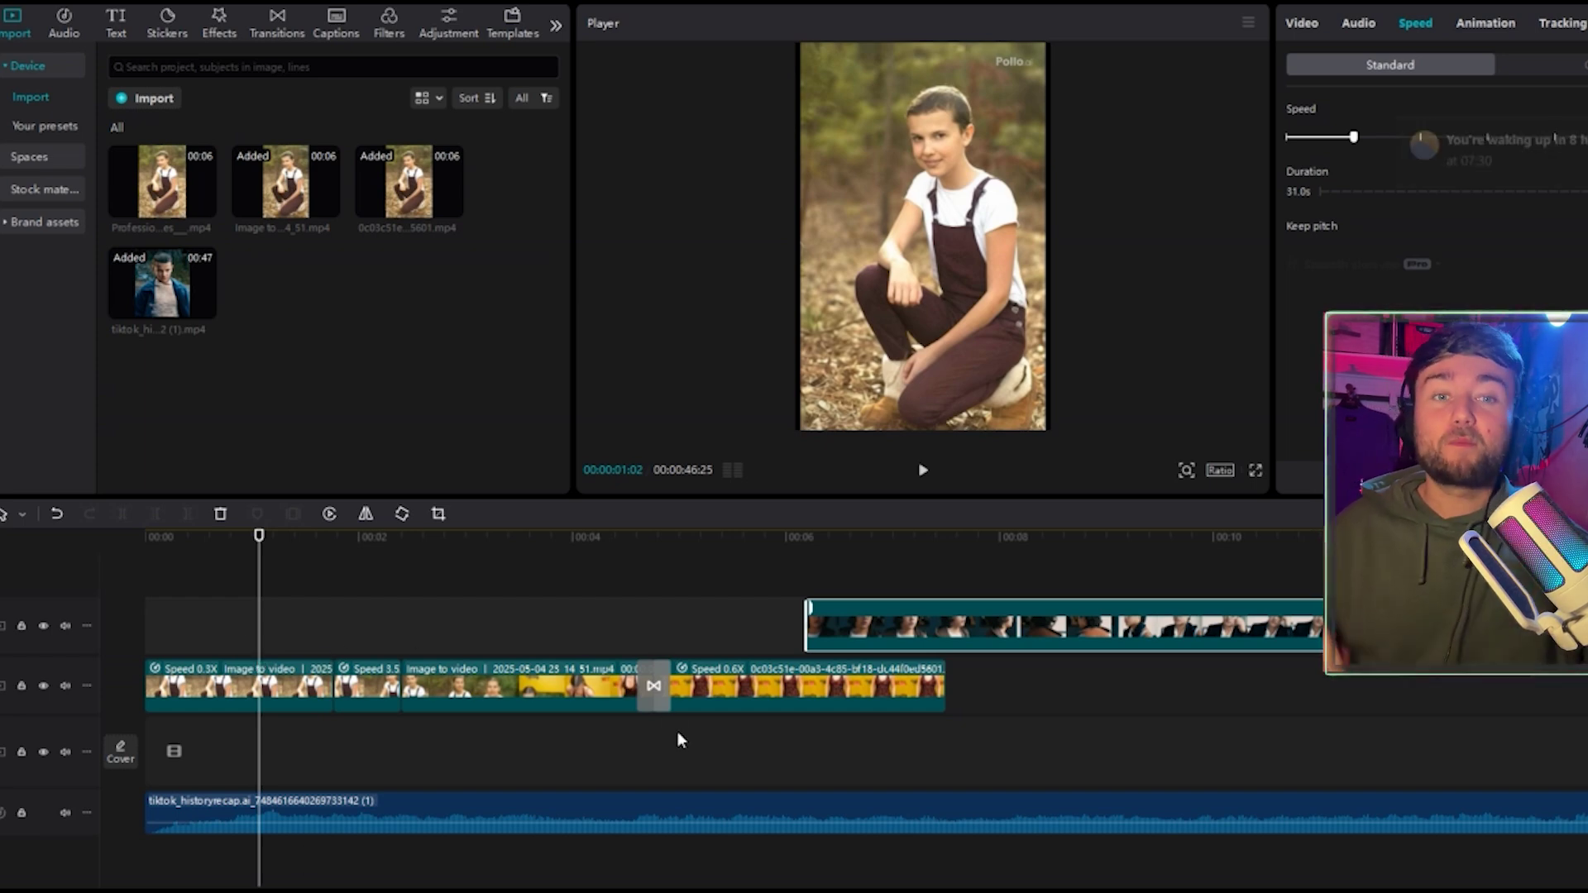
{"action": "left_click", "coordinate": [382, 553]}
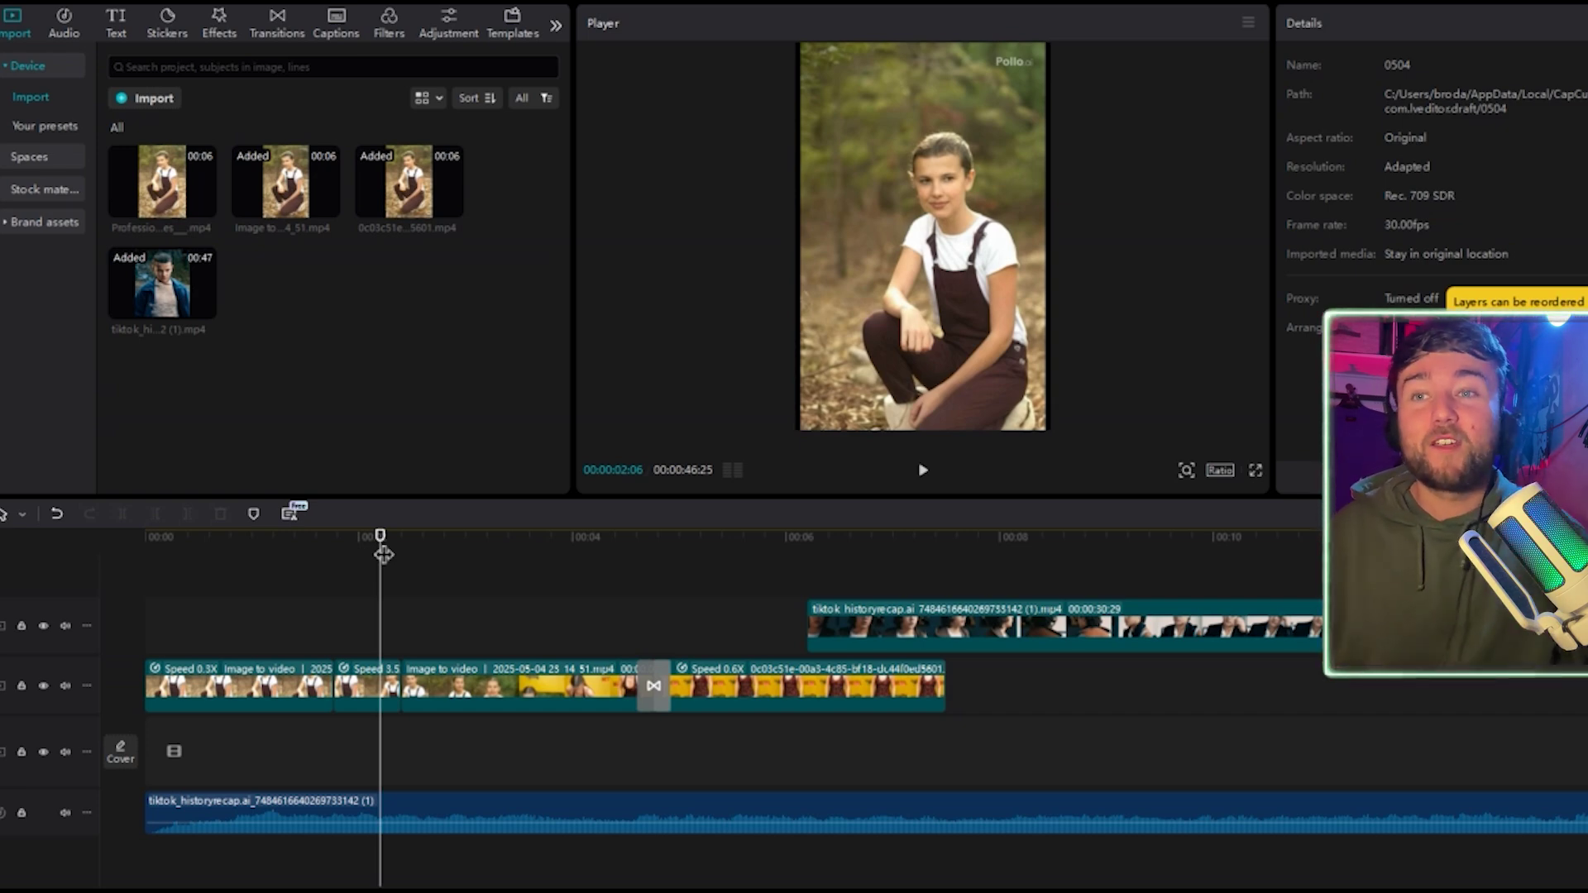
{"action": "left_click_drag", "start_coordinate": [383, 553], "coordinate": [100, 655]}
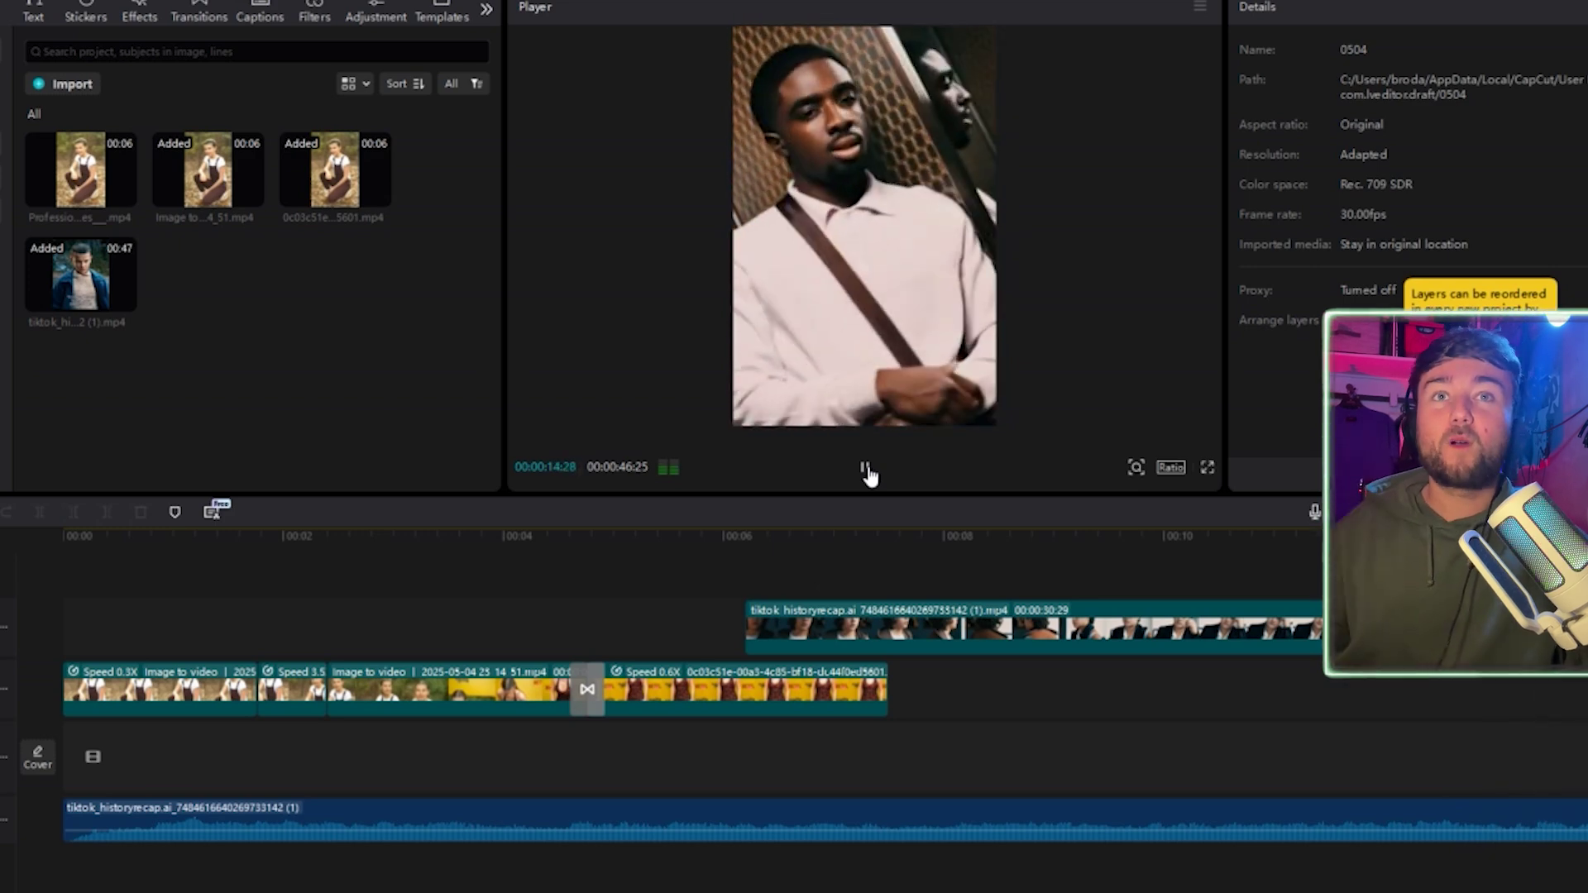
{"action": "left_click", "coordinate": [865, 470]}
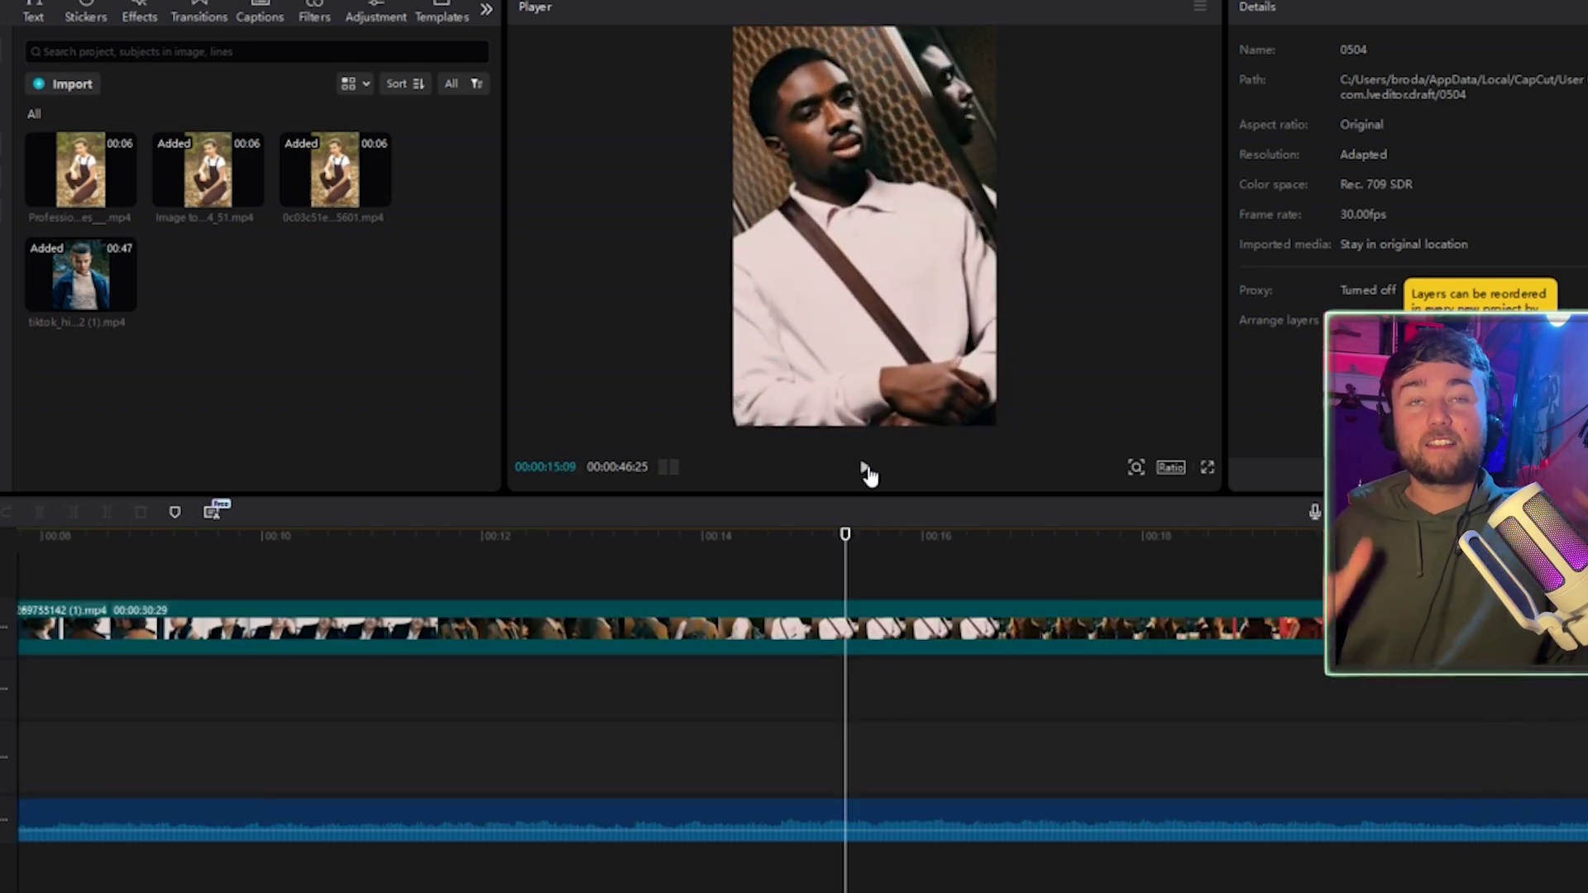